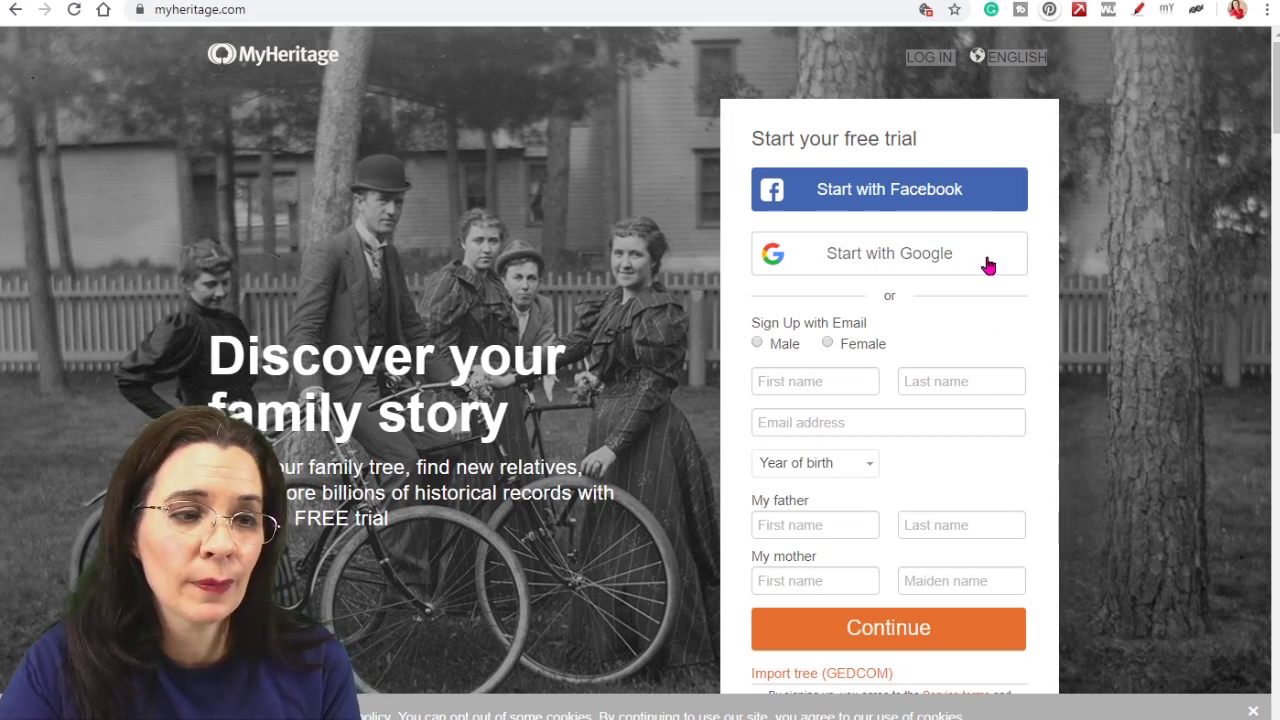
Choose the Lee Web Site from the four family sites on the selection page.
{"action": "scroll", "coordinate": [1116, 420], "scroll_direction": "down", "scroll_amount": 2}
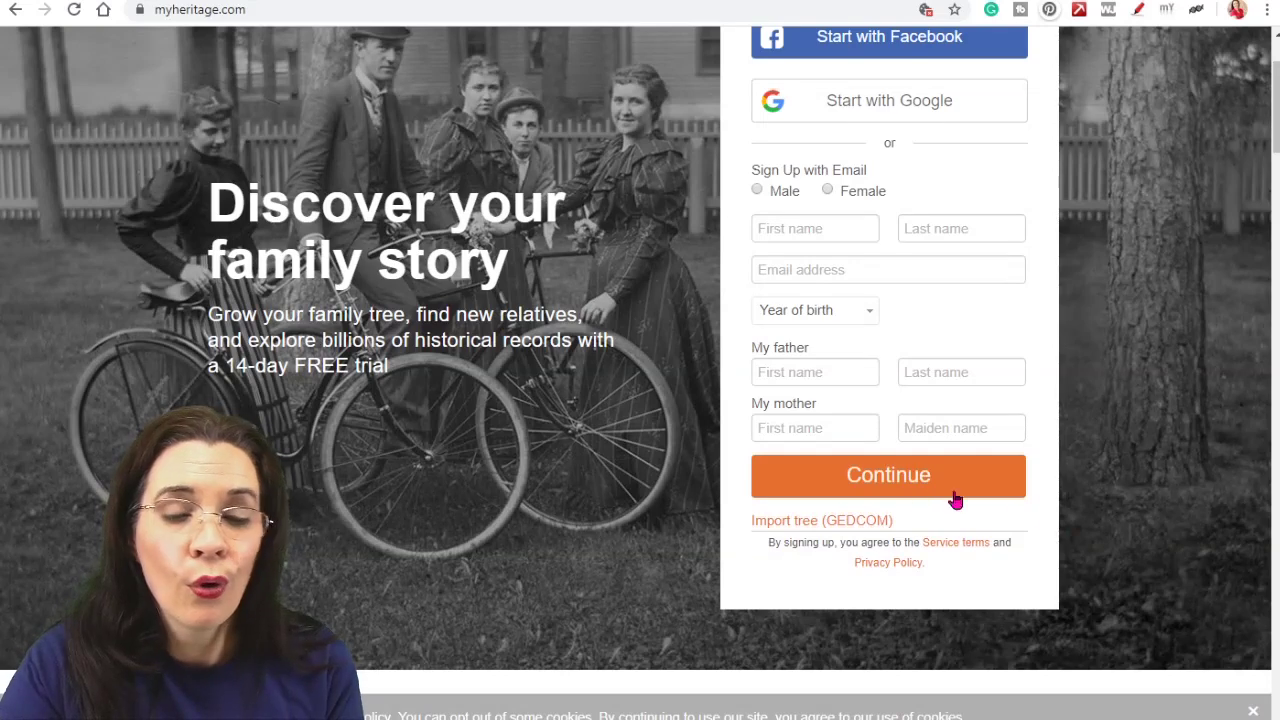
{"action": "scroll", "coordinate": [955, 500], "scroll_direction": "up", "scroll_amount": 2}
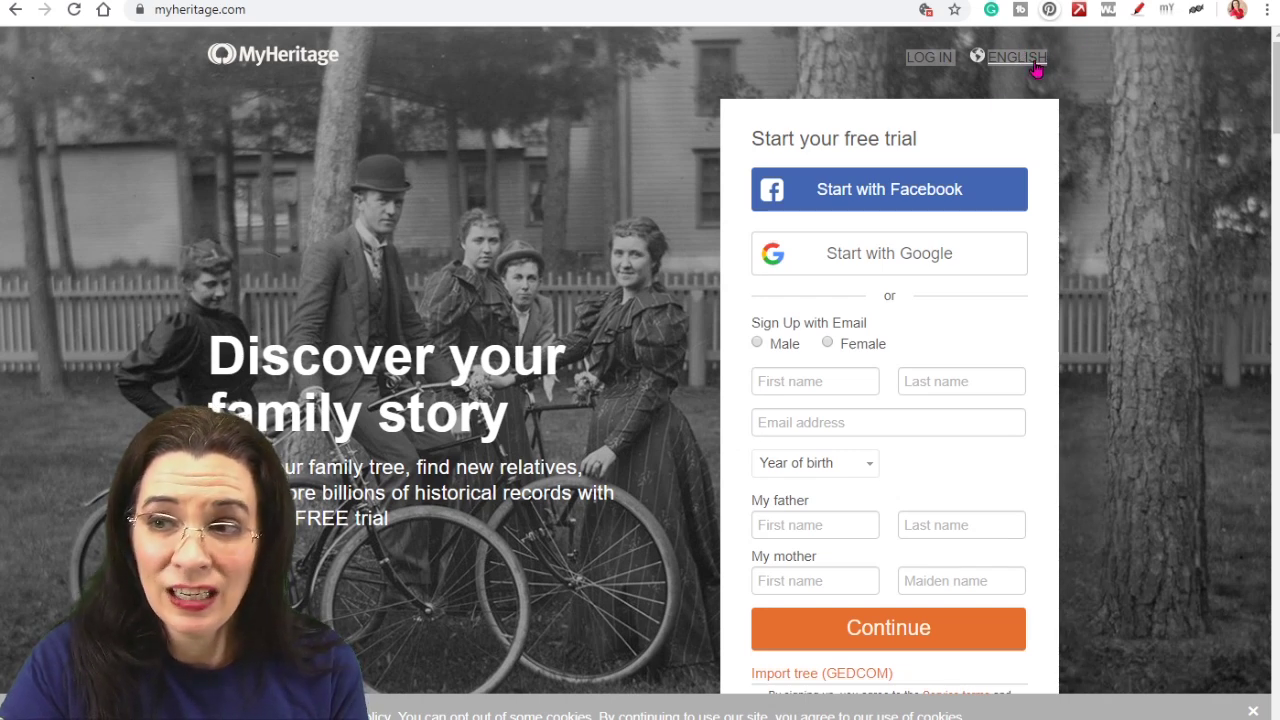
{"action": "left_click", "coordinate": [1036, 66]}
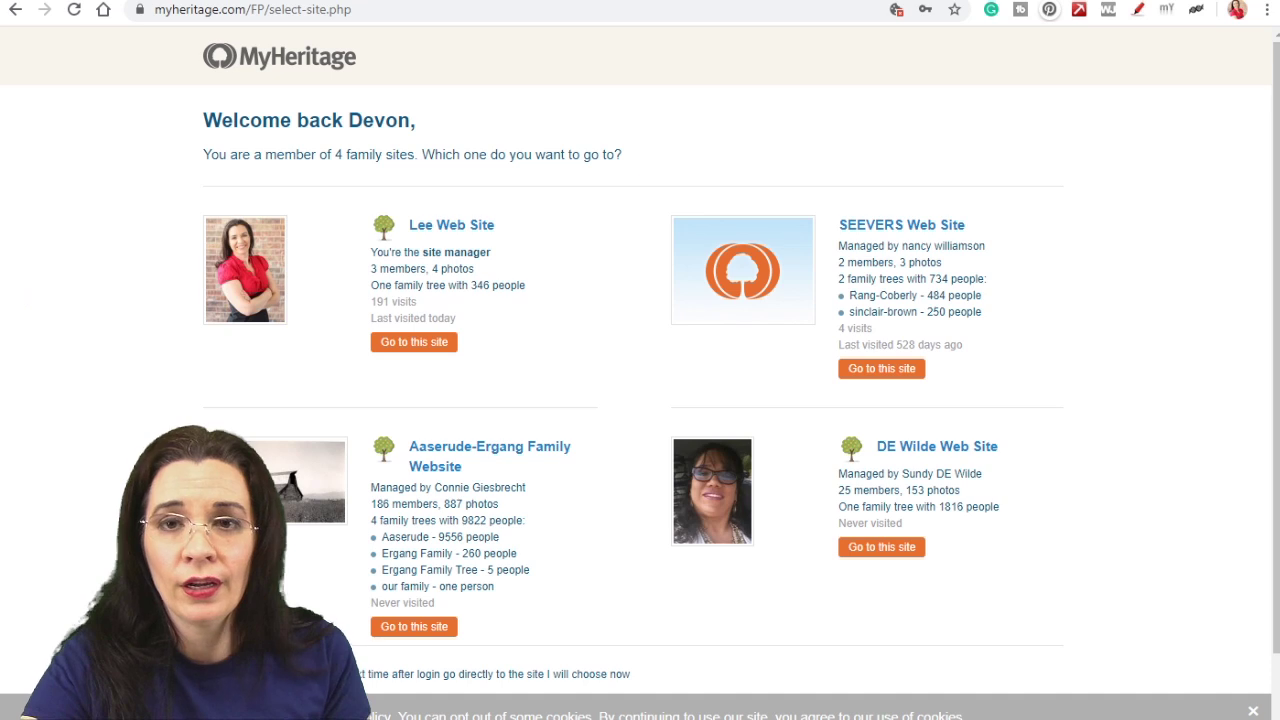
{"action": "left_click", "coordinate": [420, 343]}
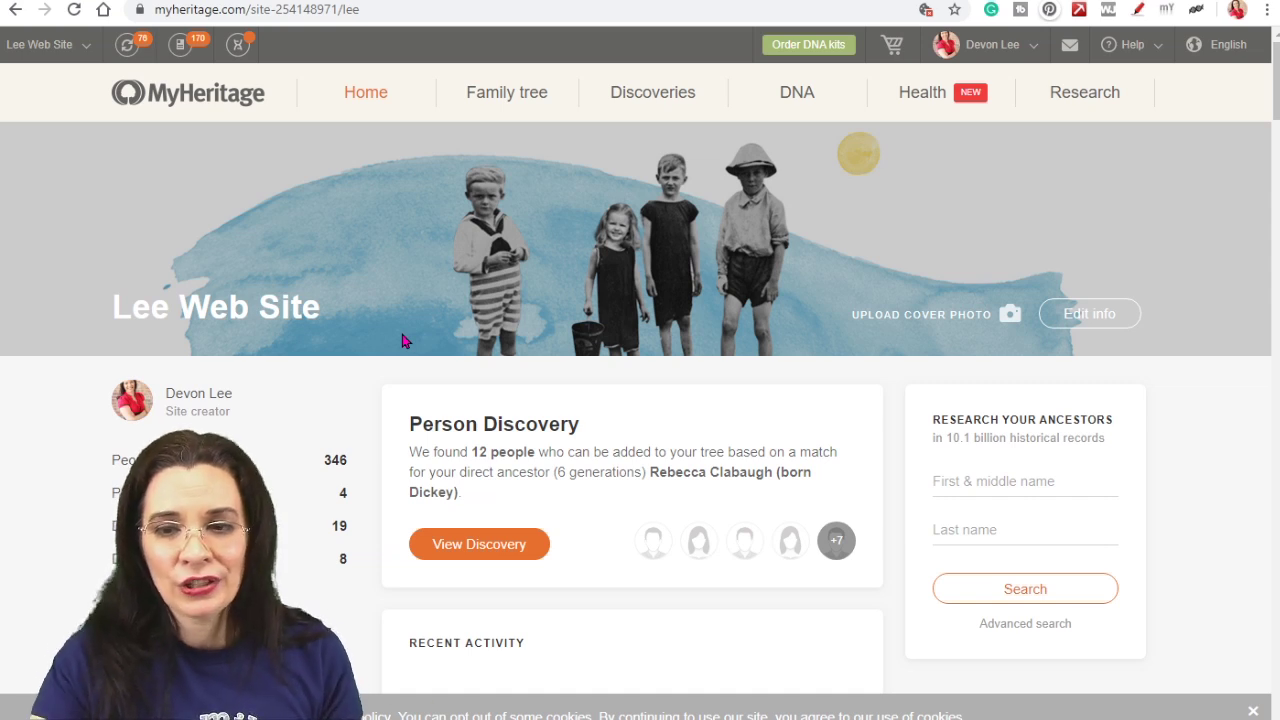
Open the Person Discovery offering to add 12 people to the tree.
{"action": "scroll", "coordinate": [666, 471], "scroll_direction": "down", "scroll_amount": 2}
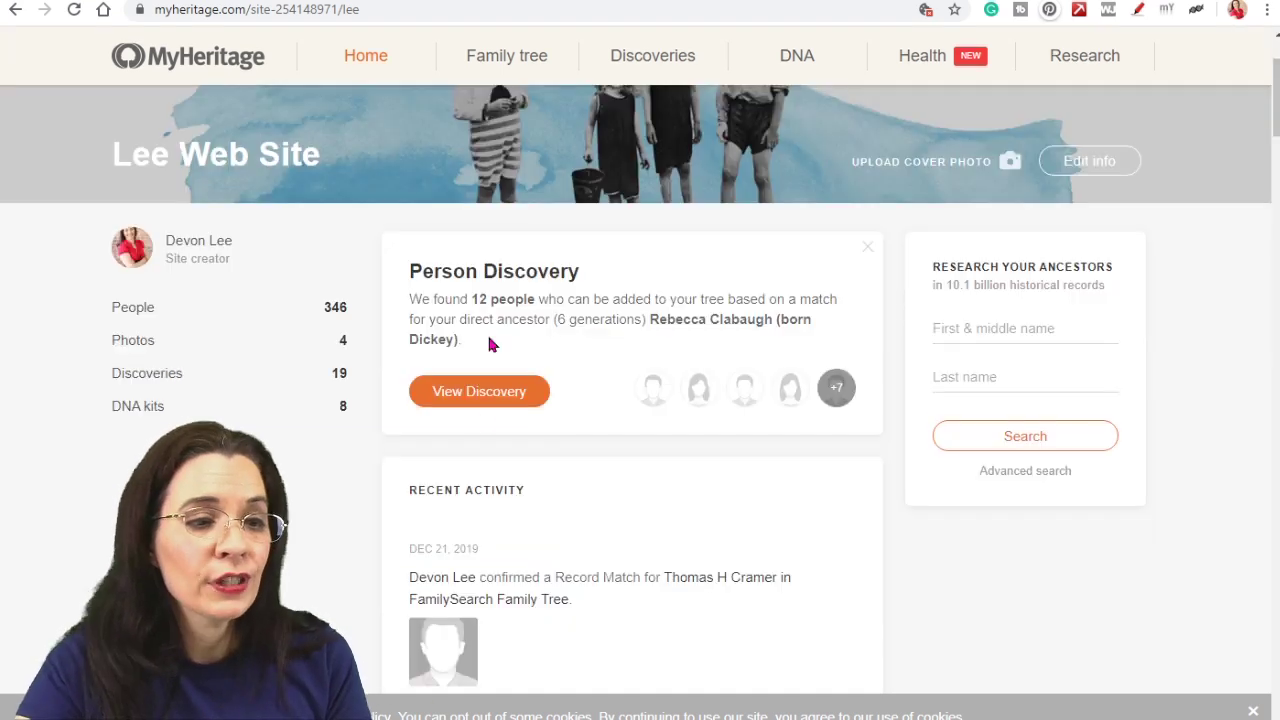
{"action": "left_click_drag", "start_coordinate": [418, 262], "coordinate": [407, 289]}
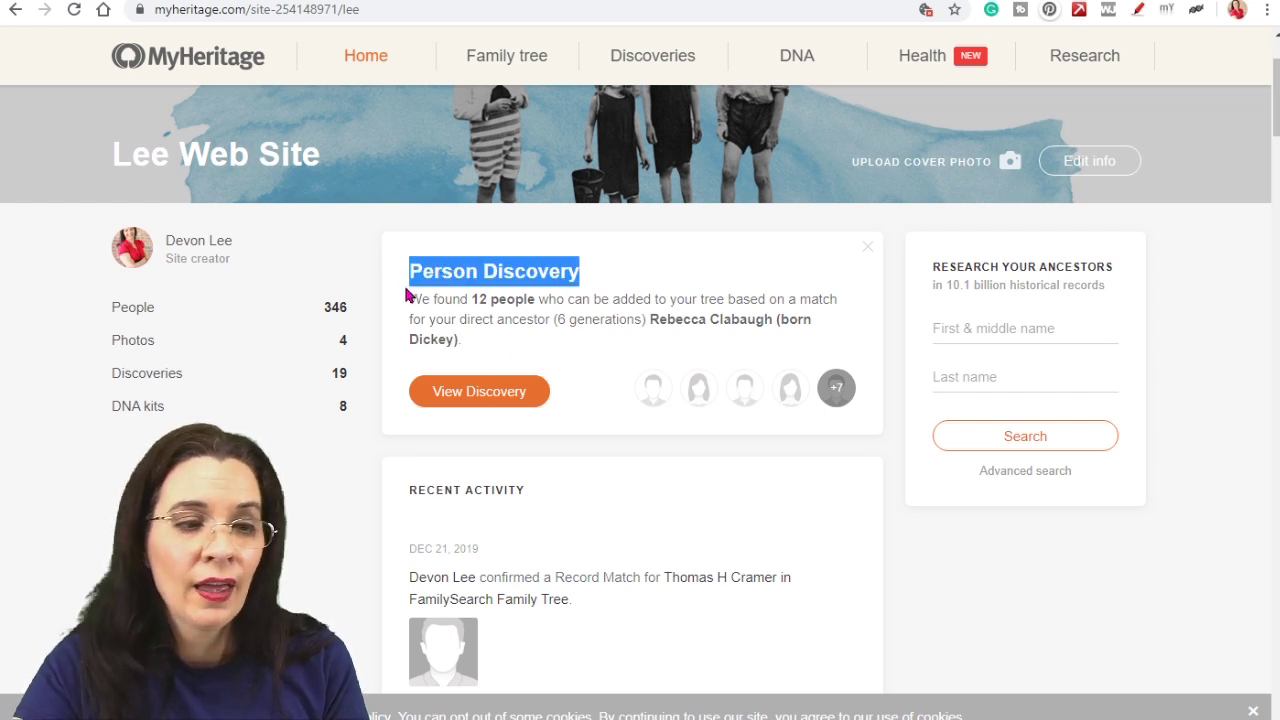
{"action": "left_click", "coordinate": [505, 391]}
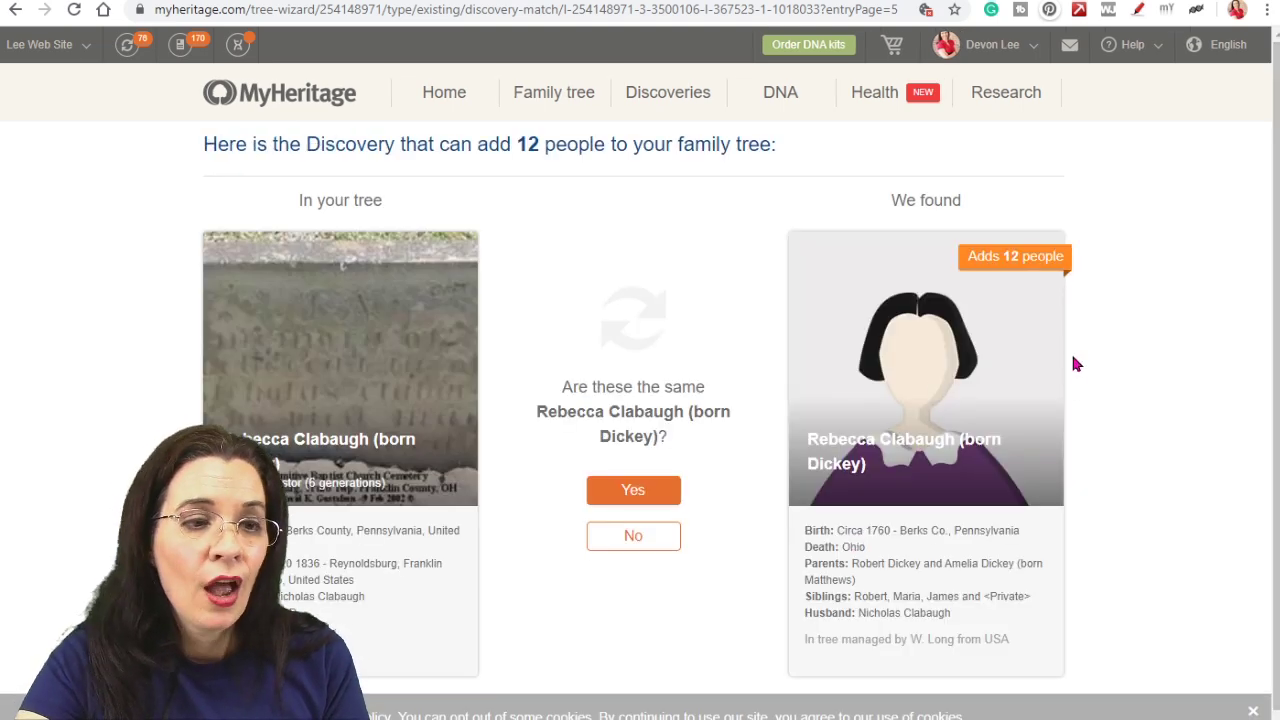
{"action": "scroll", "coordinate": [1094, 346], "scroll_direction": "down", "scroll_amount": 1}
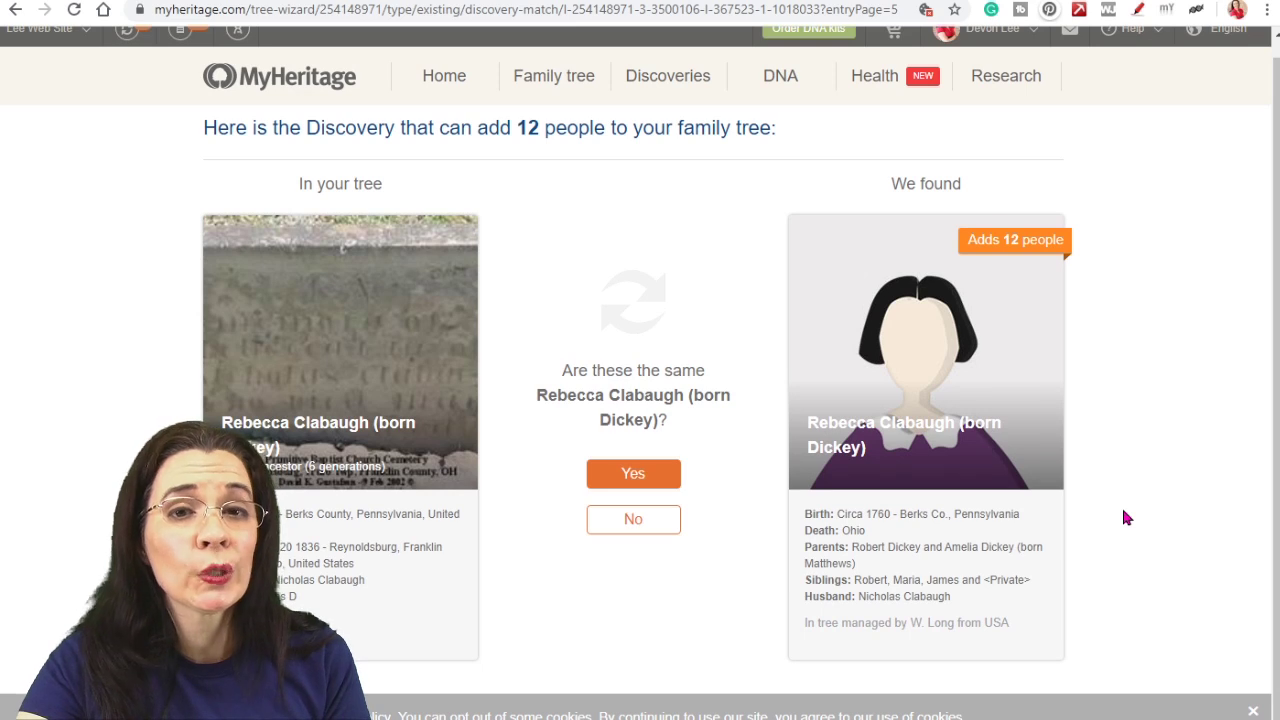
{"action": "left_click_drag", "start_coordinate": [1022, 623], "coordinate": [831, 627]}
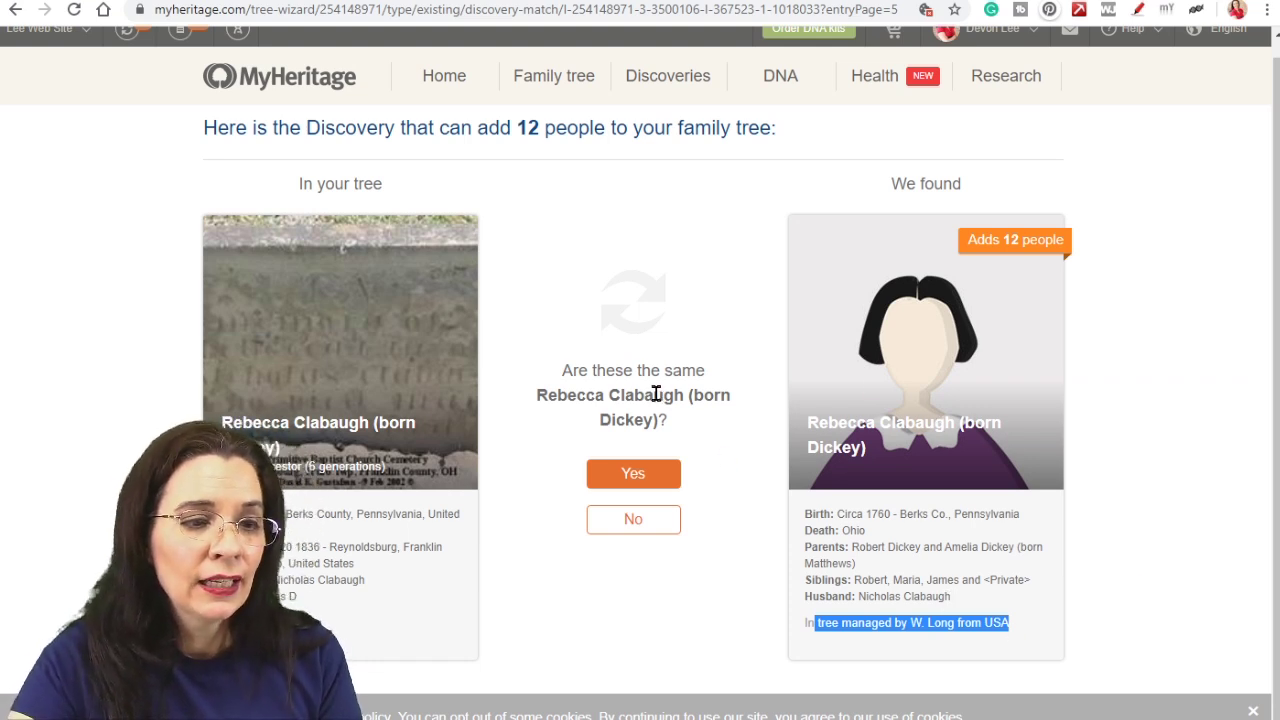
{"action": "left_click_drag", "start_coordinate": [1026, 249], "coordinate": [1104, 272]}
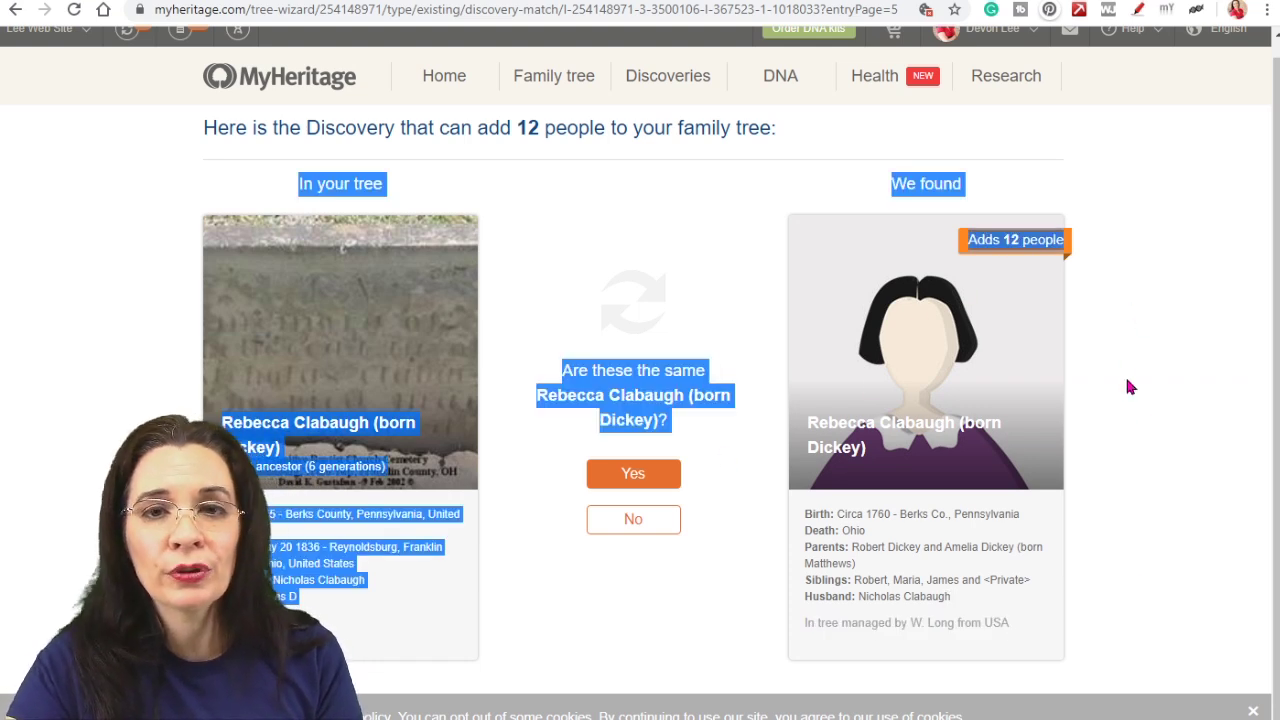
{"action": "left_click", "coordinate": [1145, 404]}
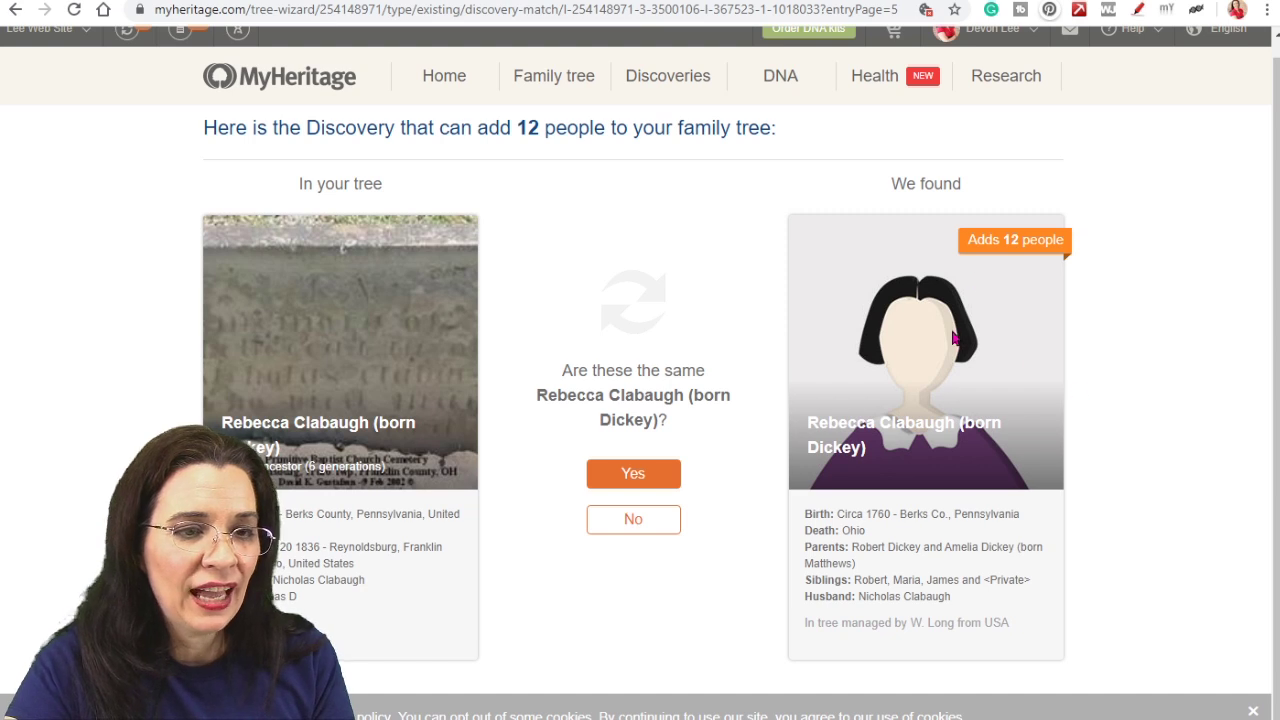
{"action": "left_click_drag", "start_coordinate": [964, 484], "coordinate": [1055, 447]}
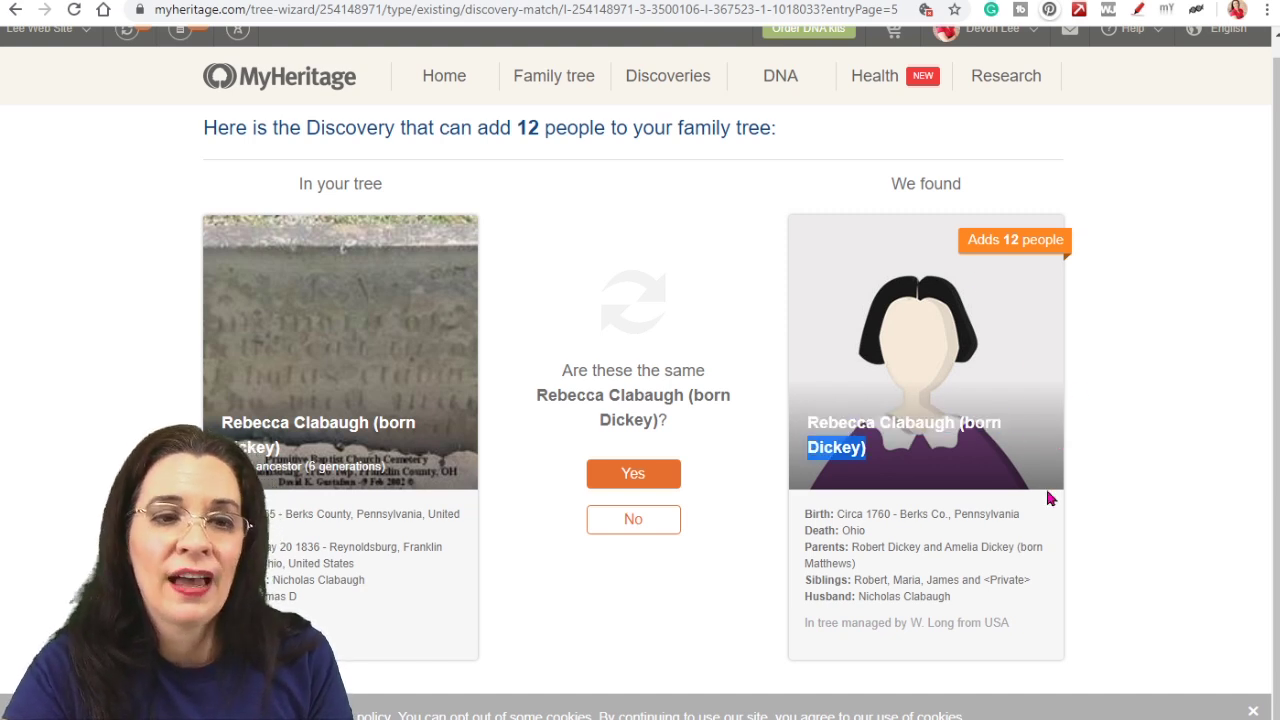
{"action": "left_click", "coordinate": [16, 12]}
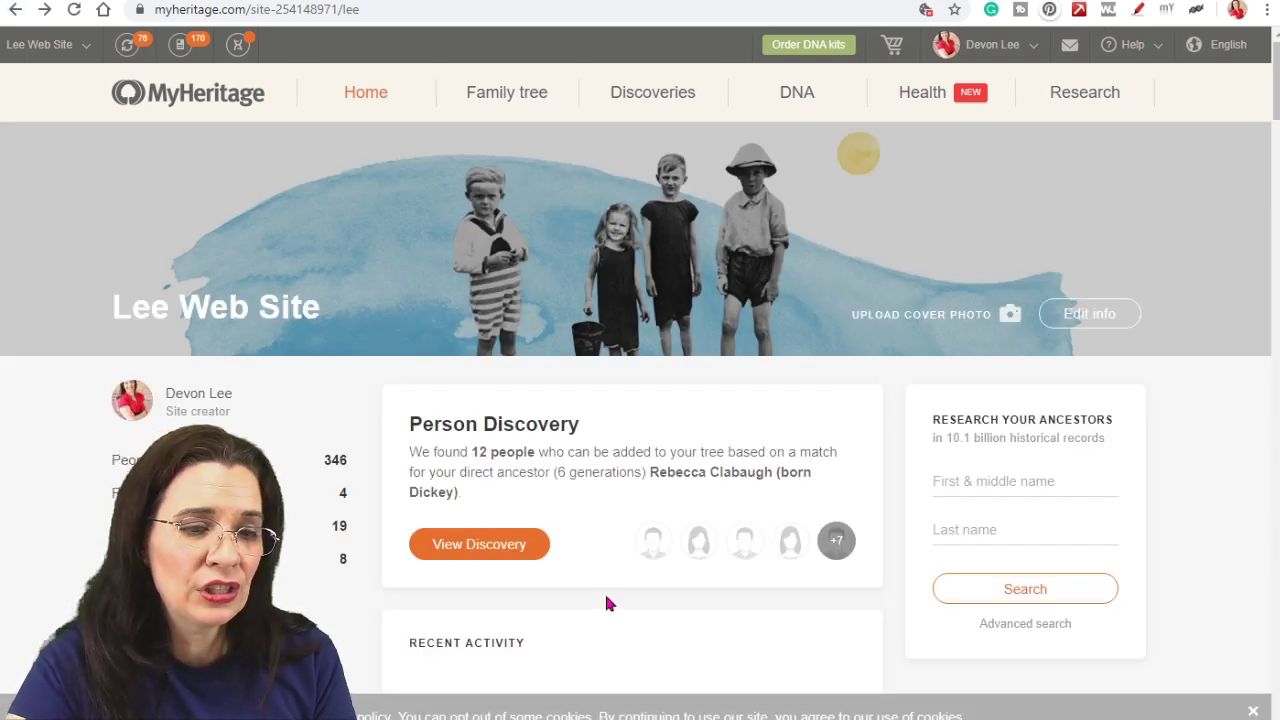
{"action": "scroll", "coordinate": [604, 591], "scroll_direction": "down", "scroll_amount": 2}
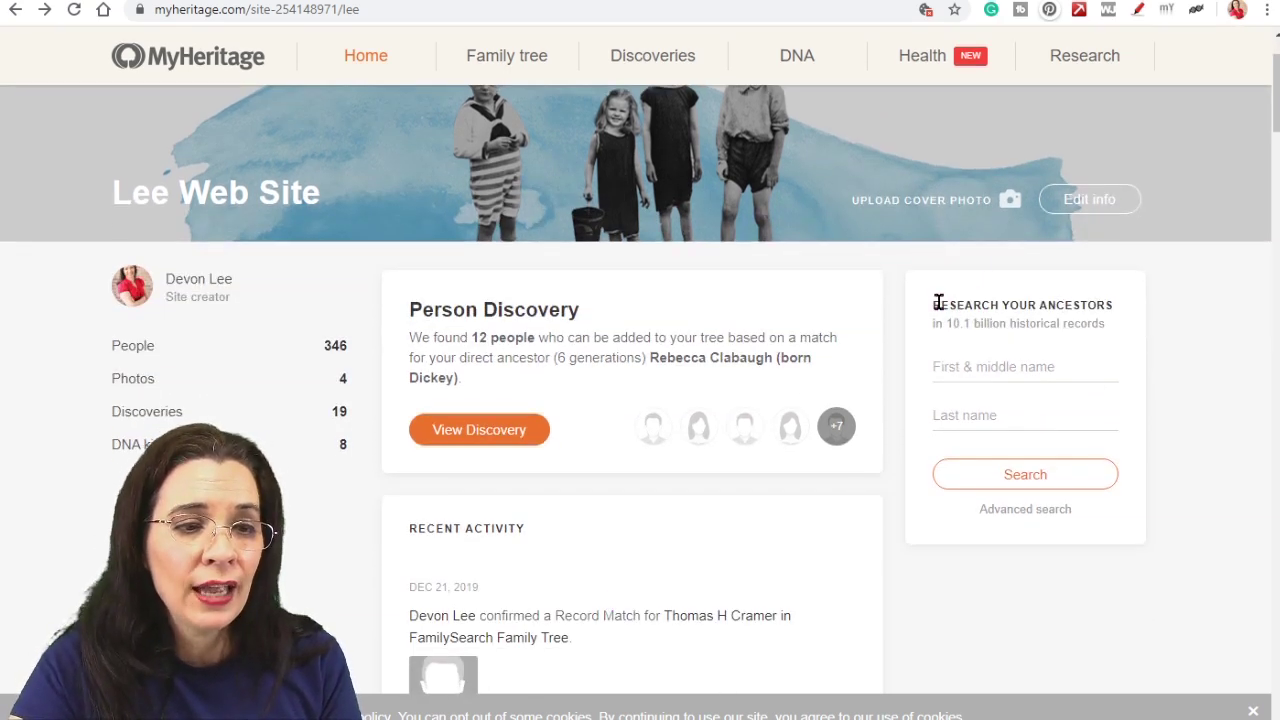
{"action": "left_click", "coordinate": [1005, 368]}
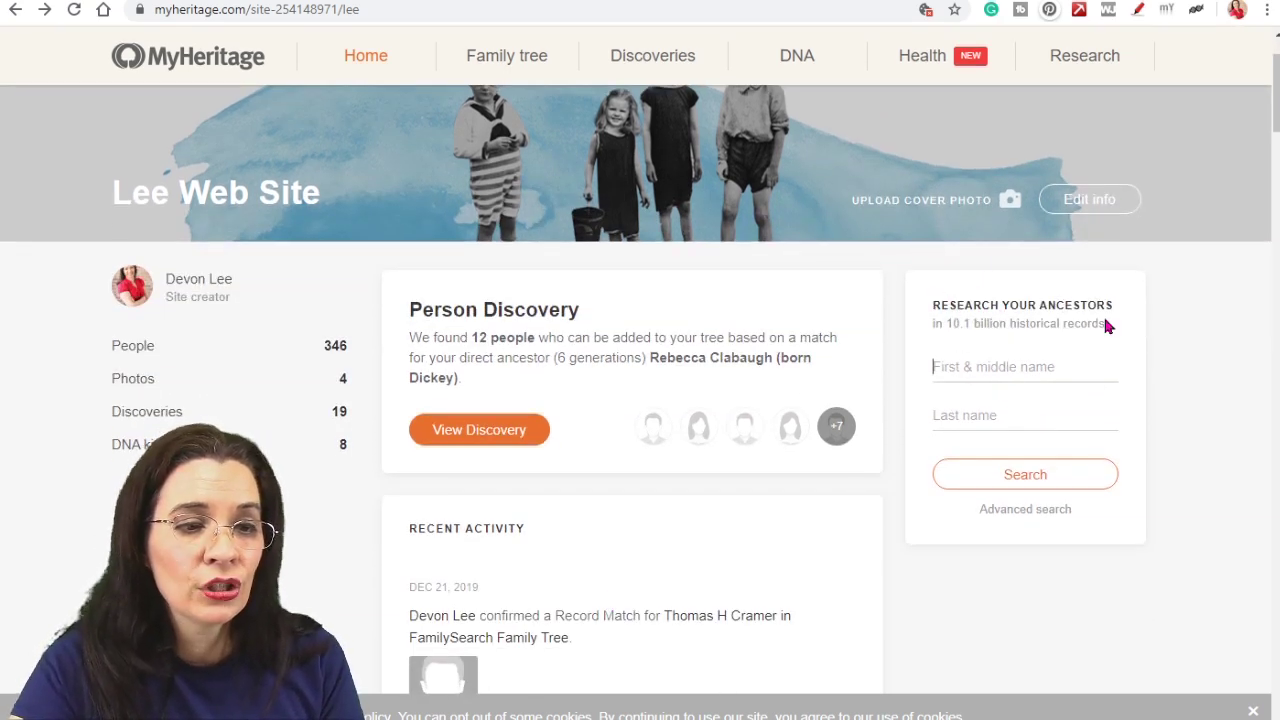
{"action": "type", "text": "Ge"}
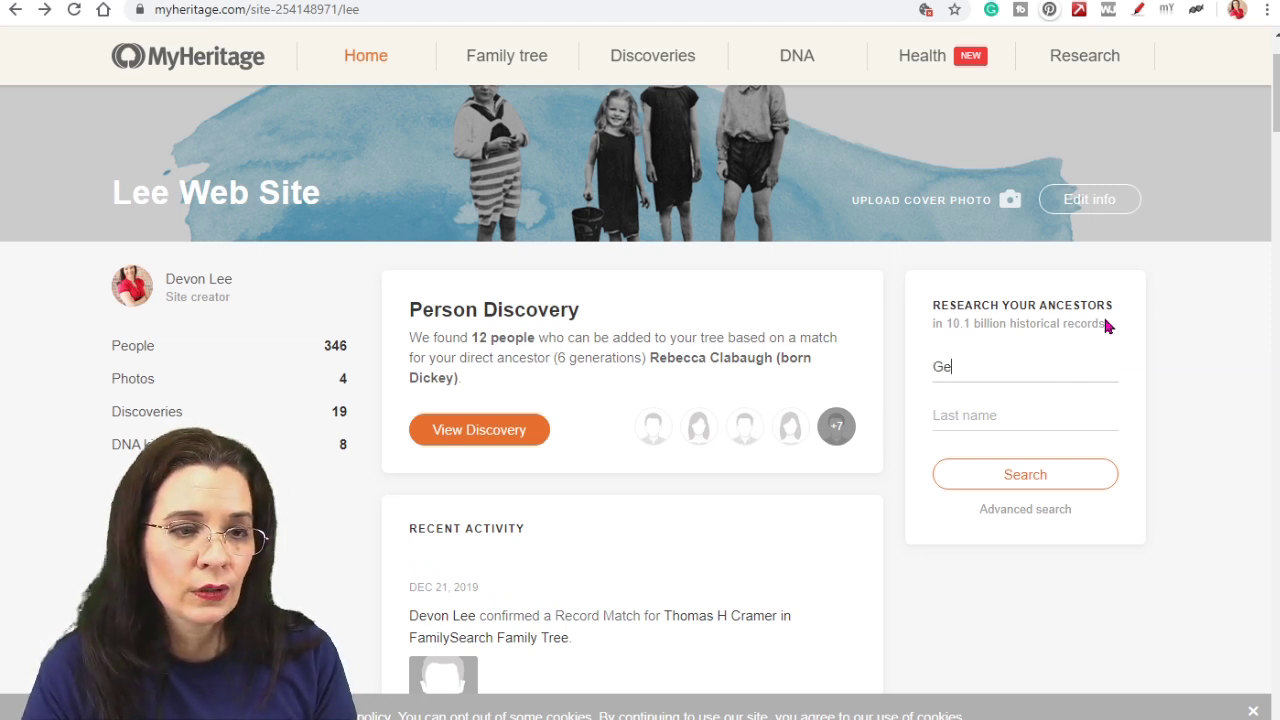
{"action": "type", "text": "orge"}
{"action": "key", "text": "Tab"}
{"action": "type", "text": "Geiszle"}
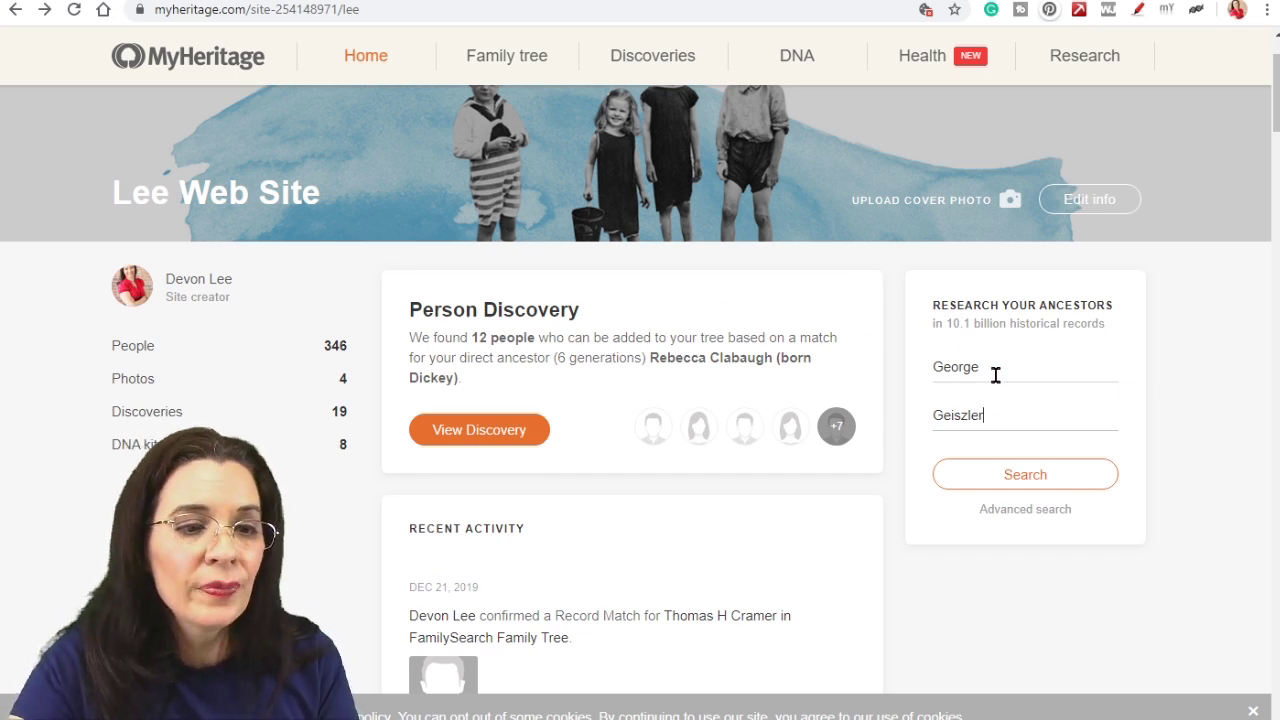
{"action": "left_click", "coordinate": [1032, 486]}
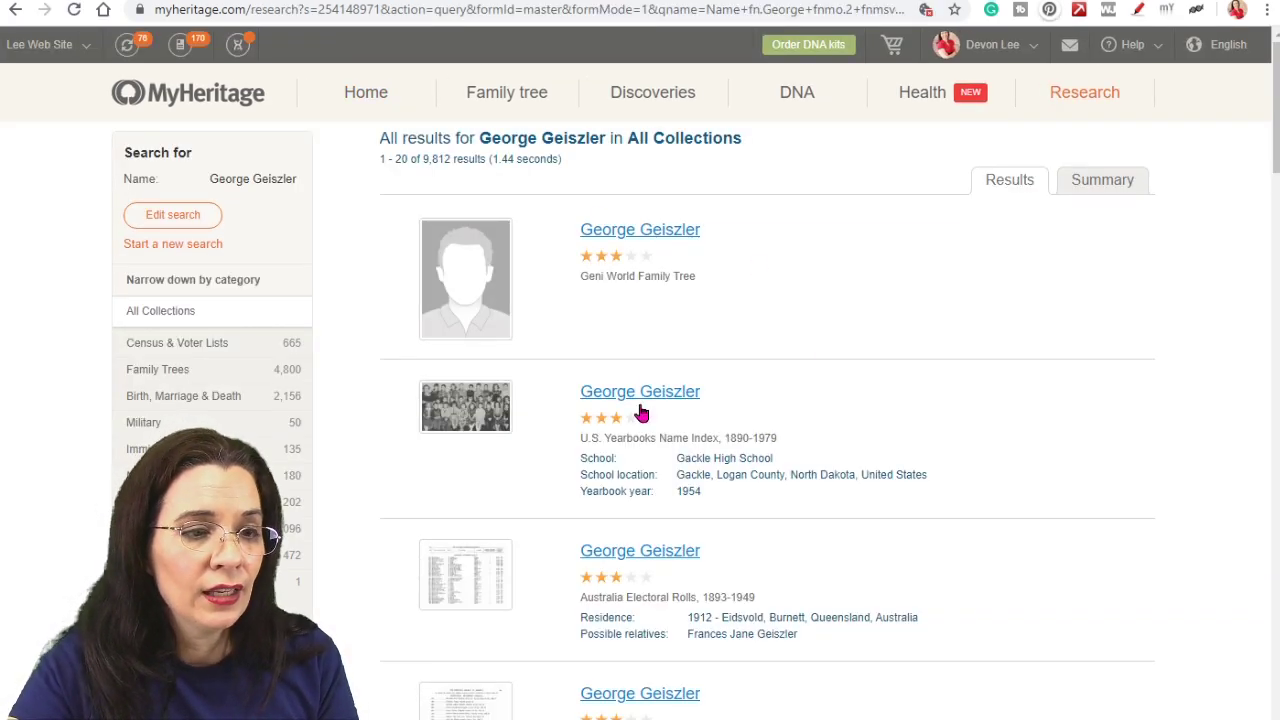
{"action": "scroll", "coordinate": [641, 528], "scroll_direction": "down", "scroll_amount": 7}
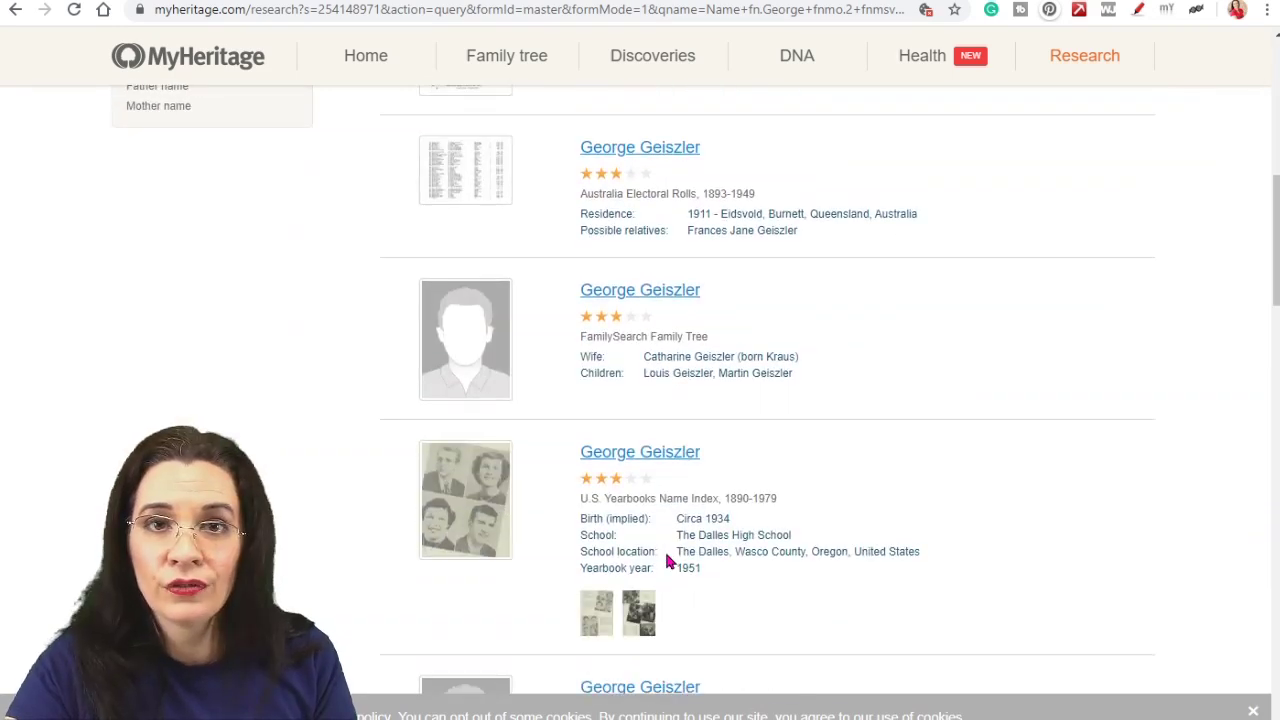
{"action": "scroll", "coordinate": [667, 562], "scroll_direction": "up", "scroll_amount": 8}
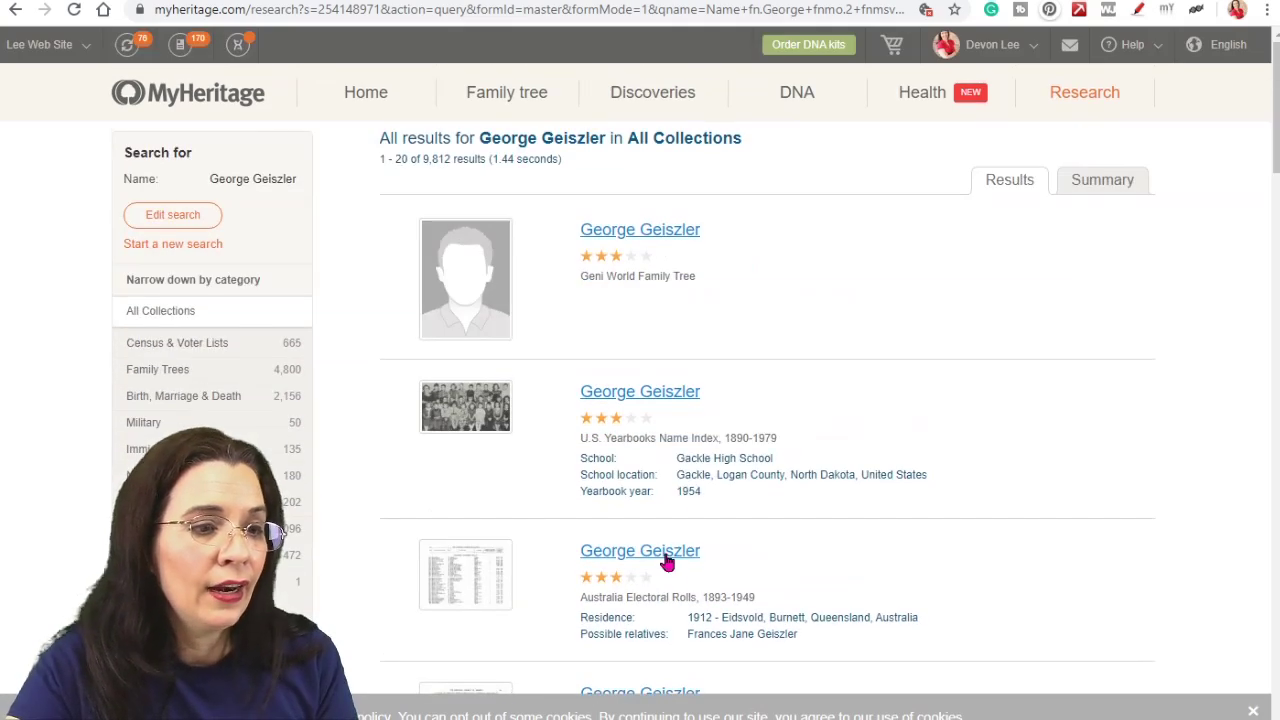
{"action": "left_click", "coordinate": [15, 9]}
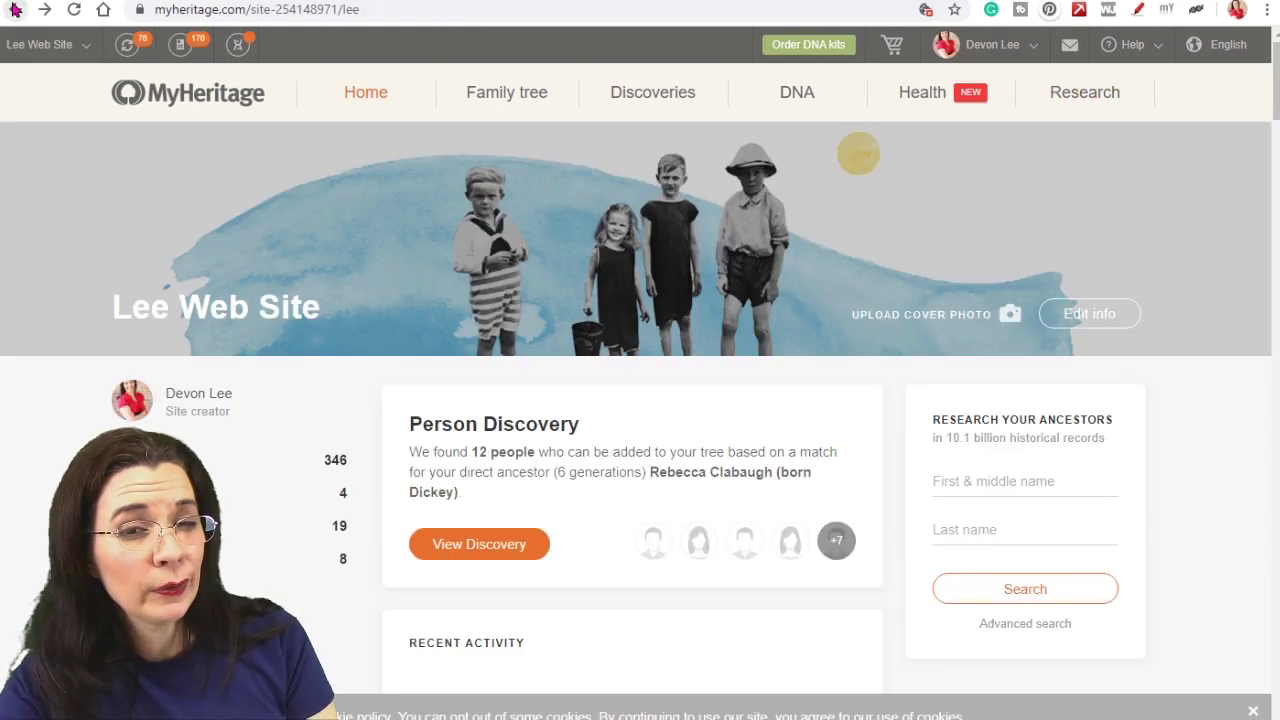
{"action": "scroll", "coordinate": [437, 371], "scroll_direction": "down", "scroll_amount": 3}
{"action": "left_click_drag", "start_coordinate": [534, 376], "coordinate": [375, 374]}
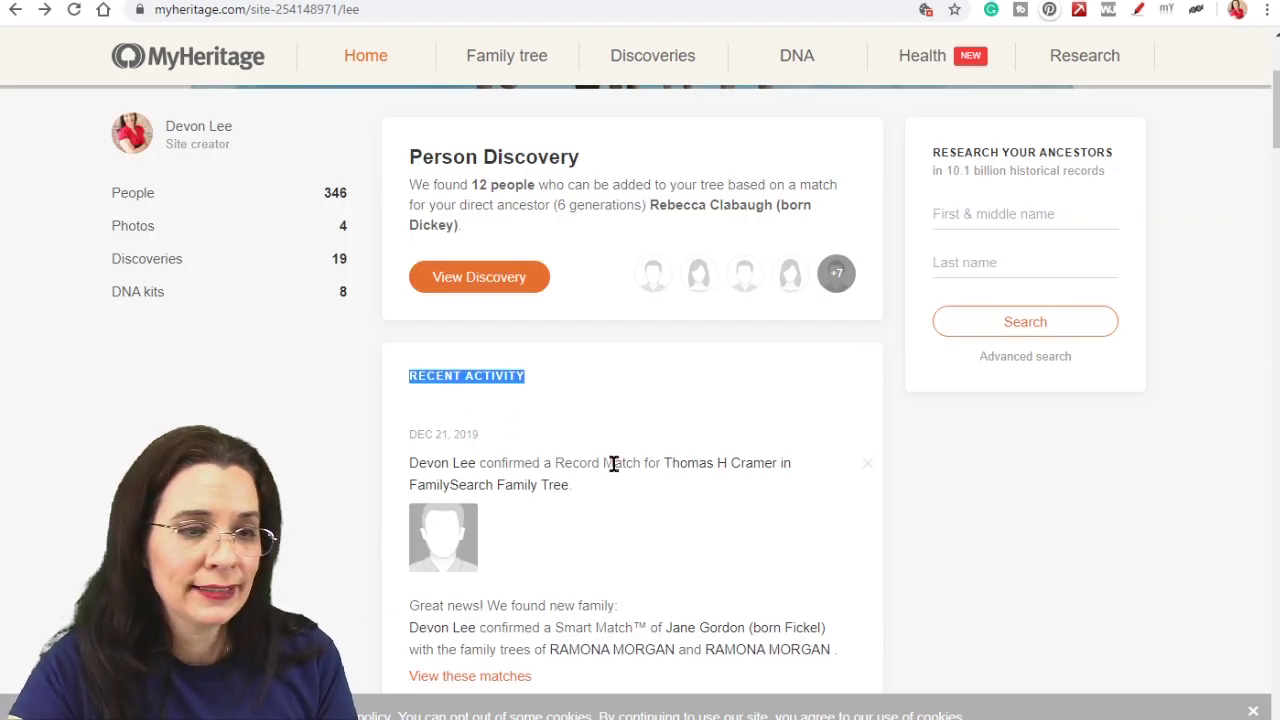
{"action": "scroll", "coordinate": [613, 463], "scroll_direction": "down", "scroll_amount": 1}
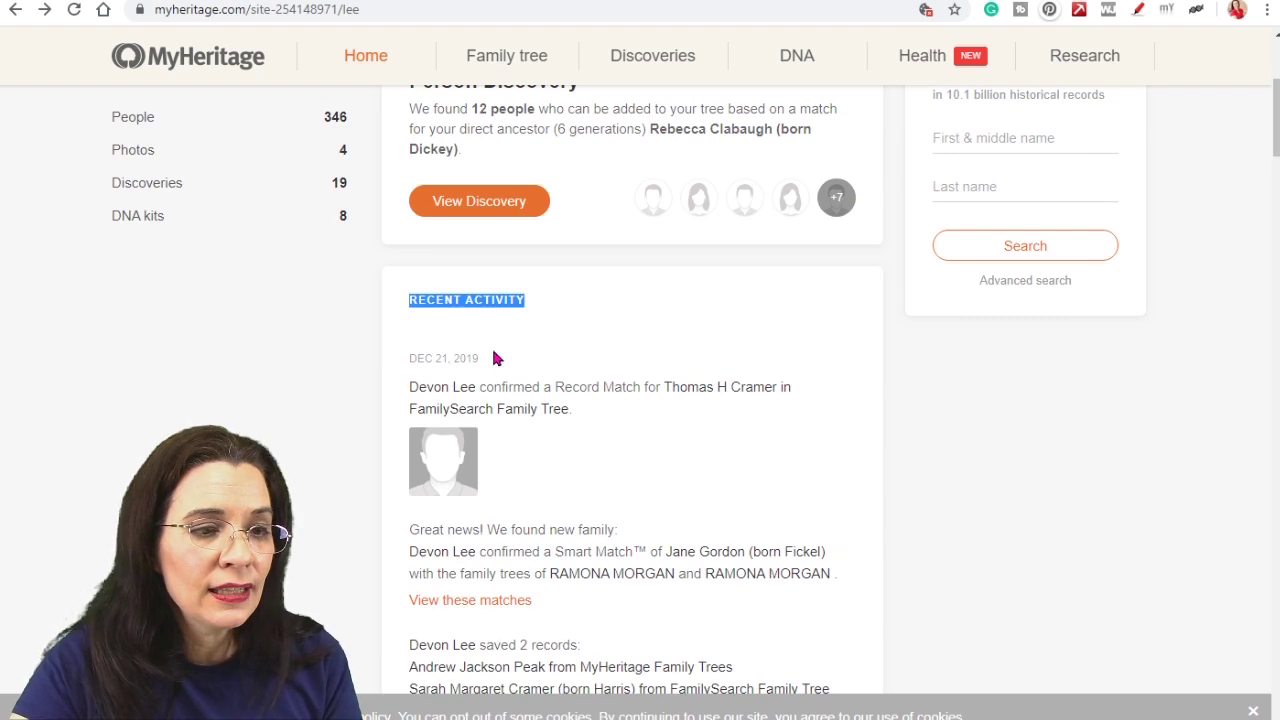
{"action": "left_click_drag", "start_coordinate": [498, 358], "coordinate": [398, 363]}
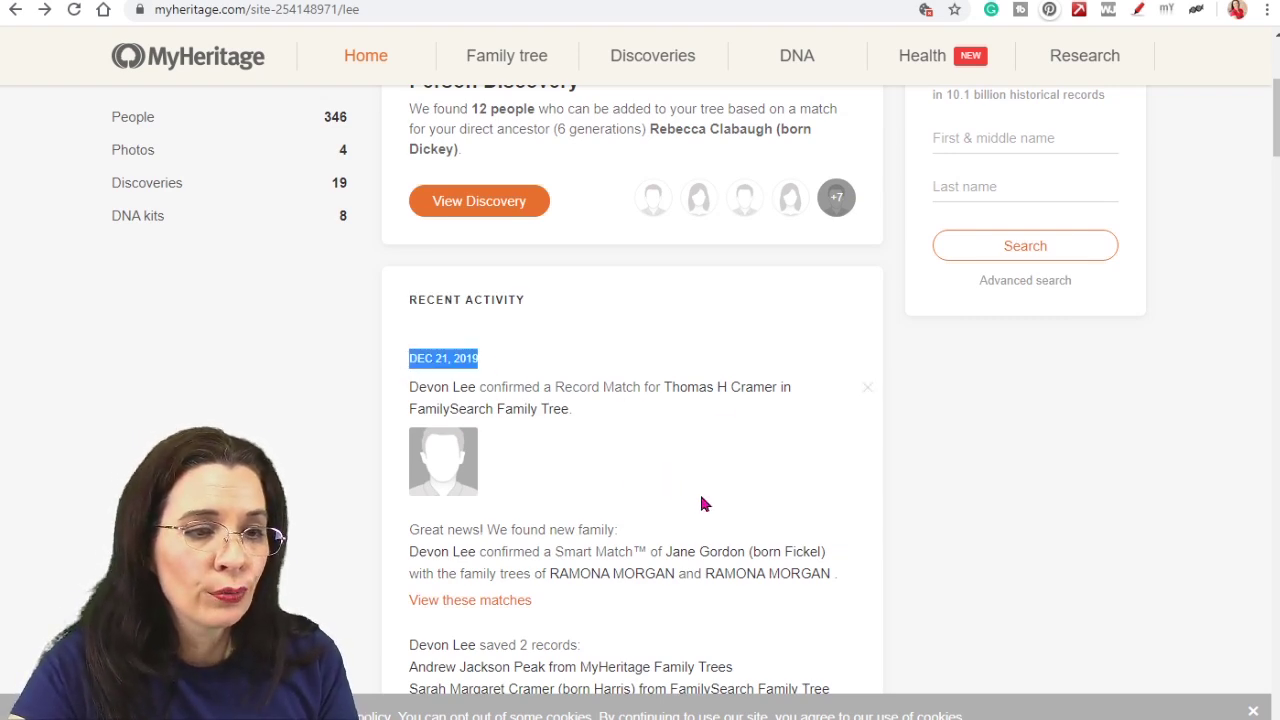
{"action": "scroll", "coordinate": [701, 503], "scroll_direction": "down", "scroll_amount": 6}
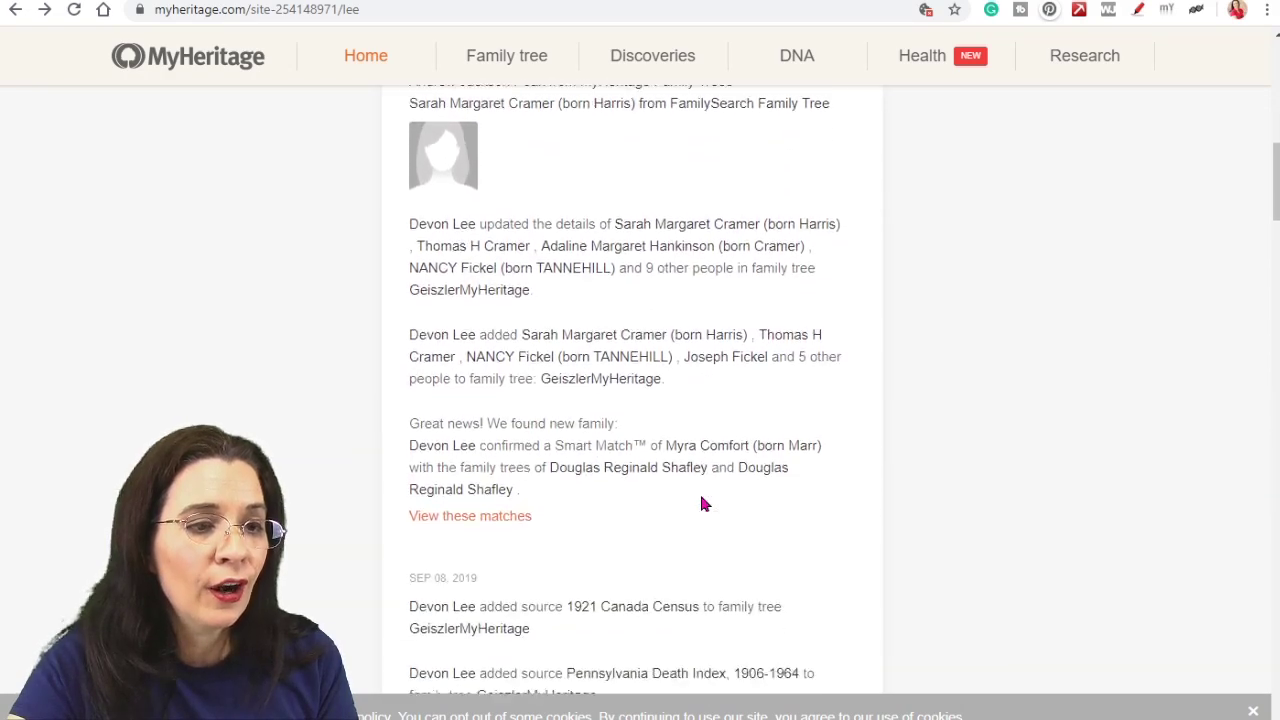
{"action": "scroll", "coordinate": [702, 503], "scroll_direction": "down", "scroll_amount": 11}
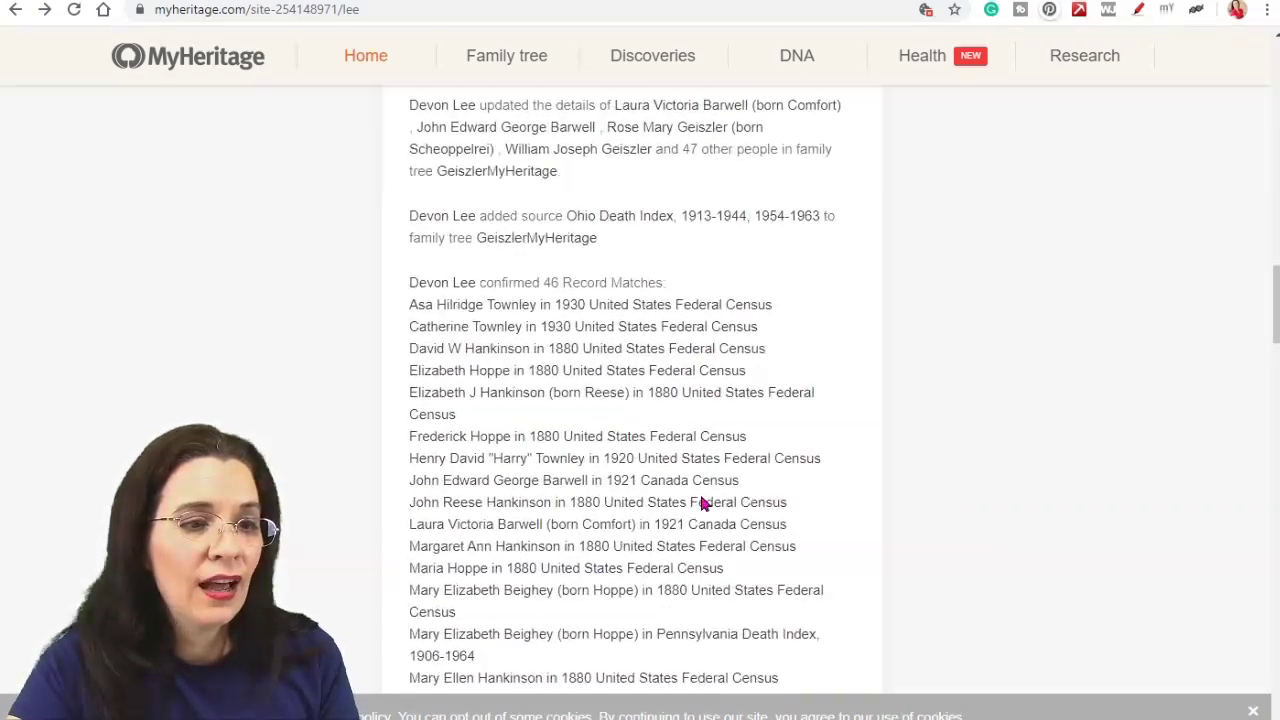
{"action": "scroll", "coordinate": [702, 503], "scroll_direction": "down", "scroll_amount": 20}
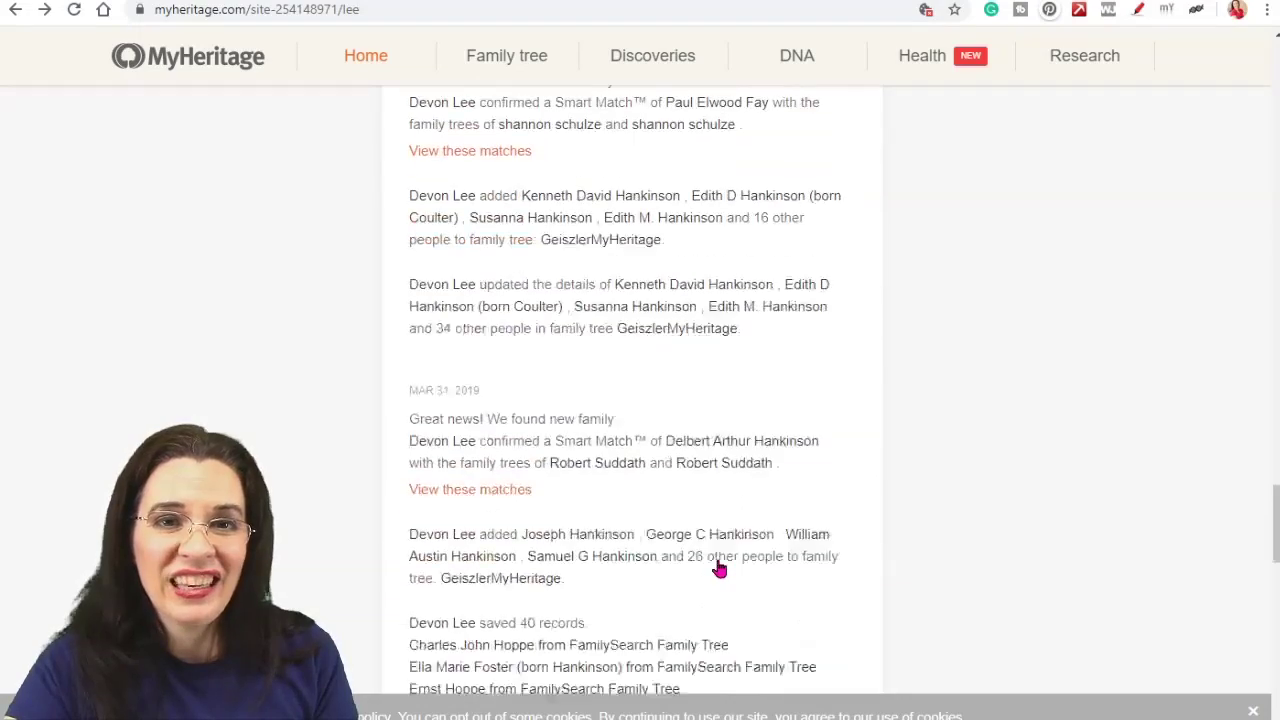
{"action": "scroll", "coordinate": [710, 565], "scroll_direction": "down", "scroll_amount": 8}
{"action": "scroll", "coordinate": [700, 563], "scroll_direction": "up", "scroll_amount": 12}
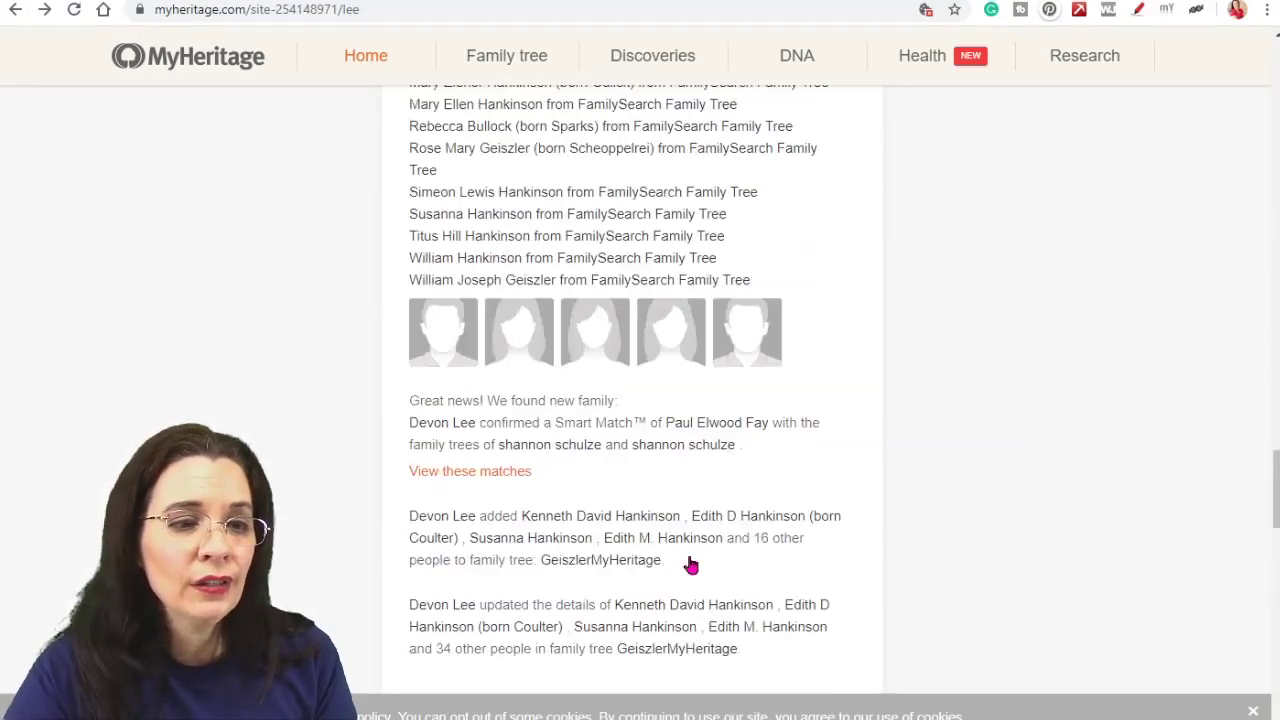
{"action": "scroll", "coordinate": [690, 565], "scroll_direction": "up", "scroll_amount": 20}
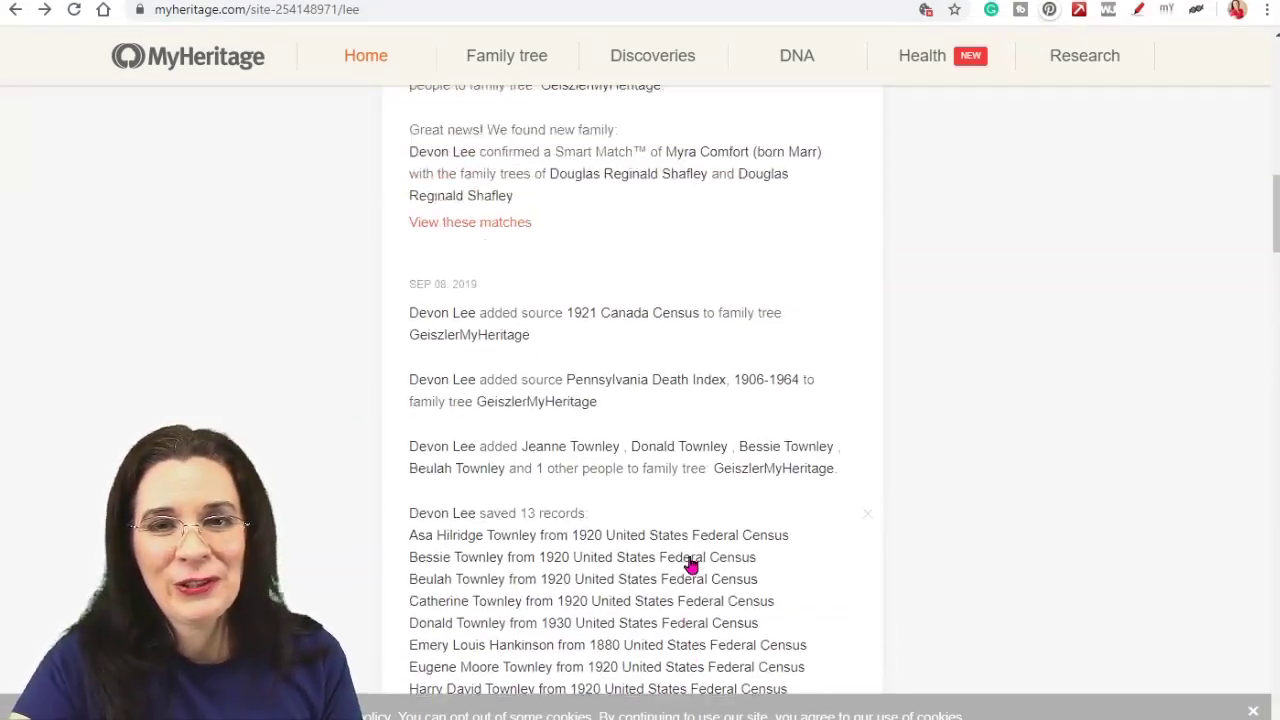
{"action": "scroll", "coordinate": [690, 565], "scroll_direction": "up", "scroll_amount": 15}
{"action": "scroll", "coordinate": [690, 565], "scroll_direction": "down", "scroll_amount": 5}
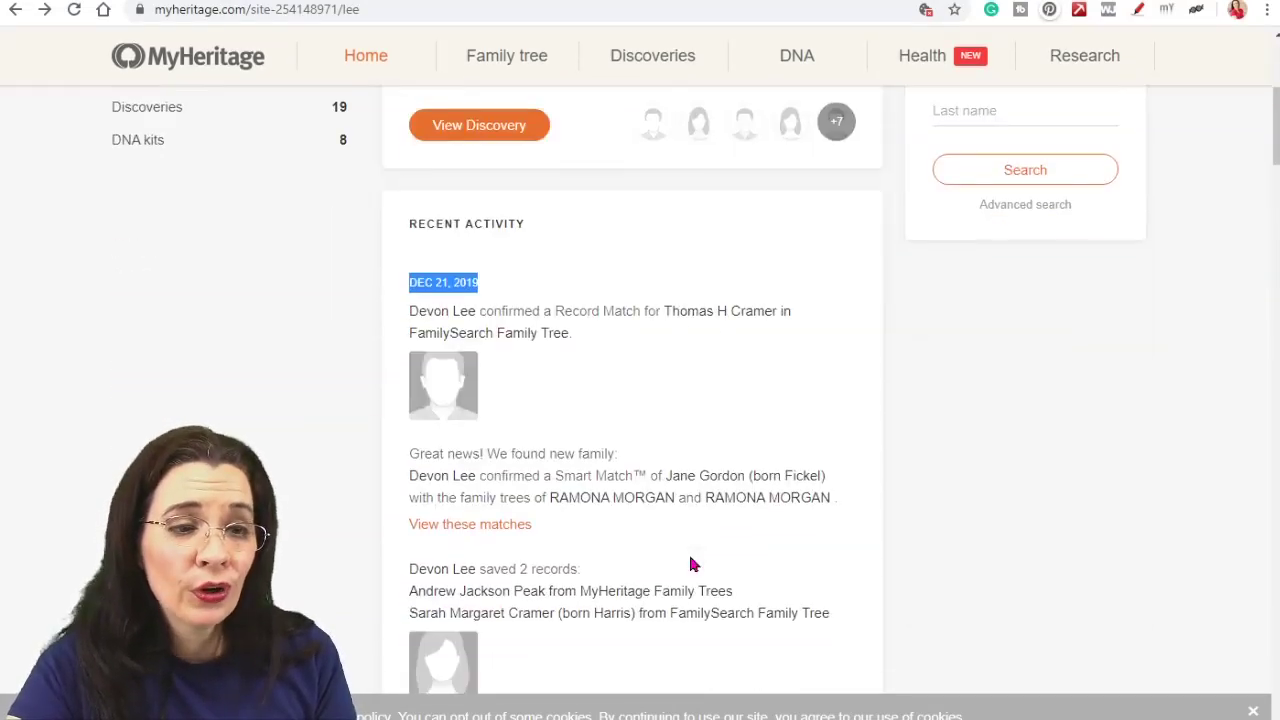
{"action": "scroll", "coordinate": [690, 565], "scroll_direction": "down", "scroll_amount": 15}
{"action": "scroll", "coordinate": [690, 565], "scroll_direction": "up", "scroll_amount": 20}
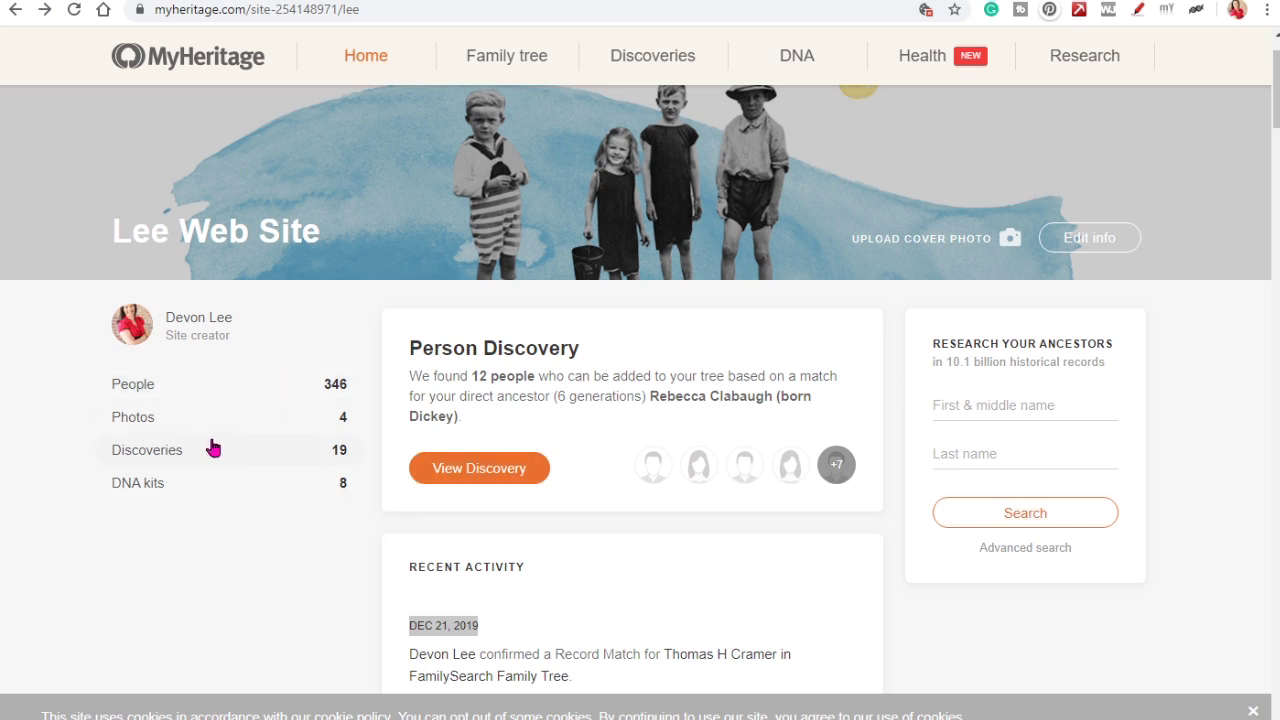
{"action": "left_click", "coordinate": [175, 395]}
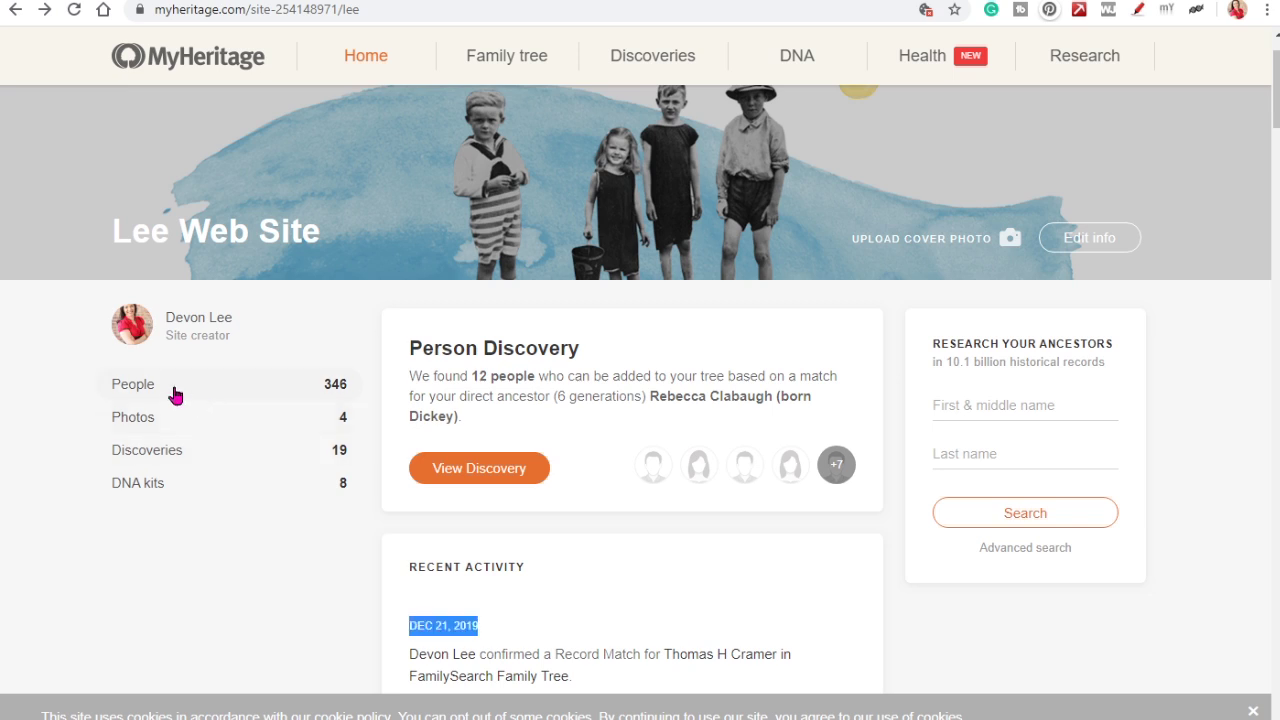
{"action": "left_click_drag", "start_coordinate": [500, 537], "coordinate": [429, 571]}
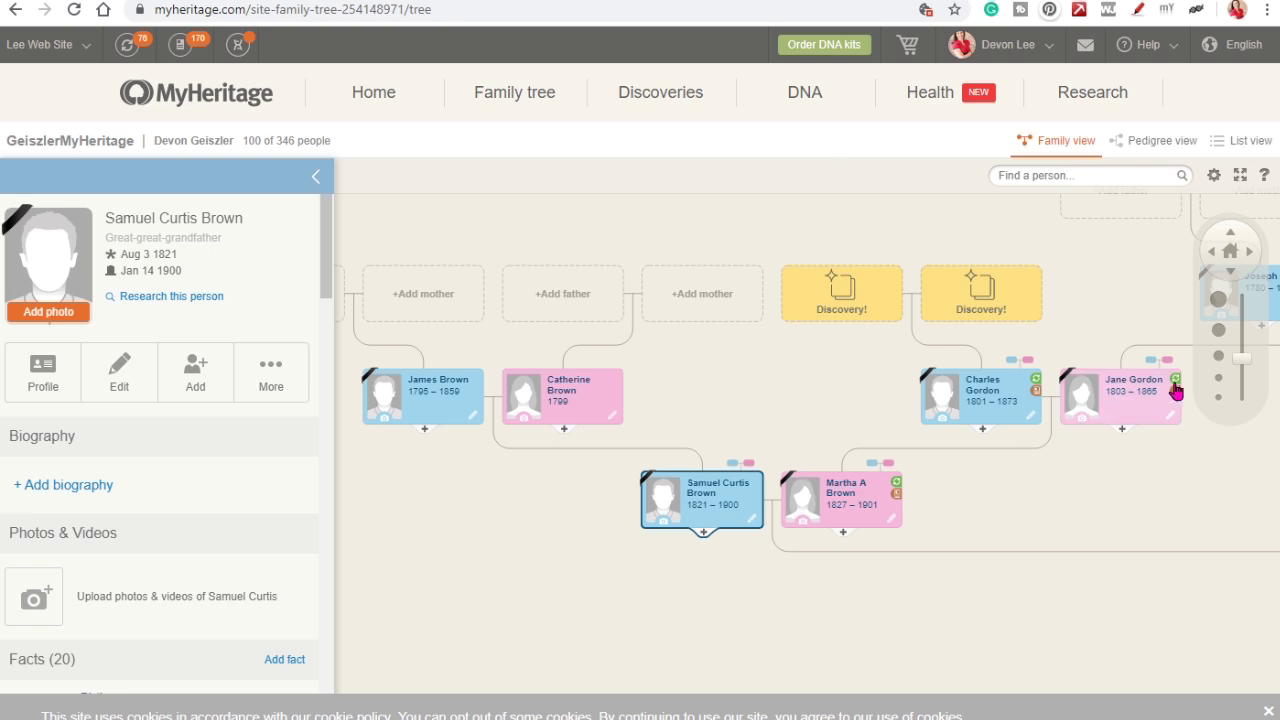
{"action": "left_click_drag", "start_coordinate": [1250, 370], "coordinate": [1244, 411]}
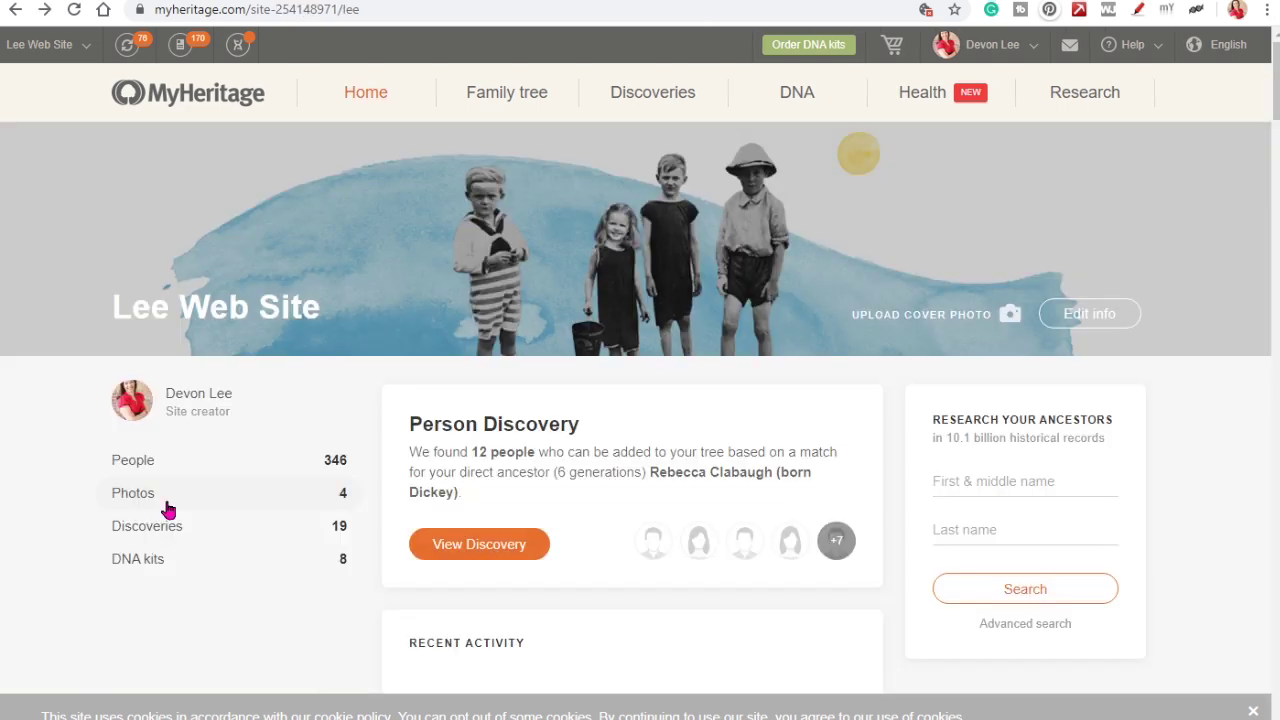
{"action": "left_click", "coordinate": [167, 503]}
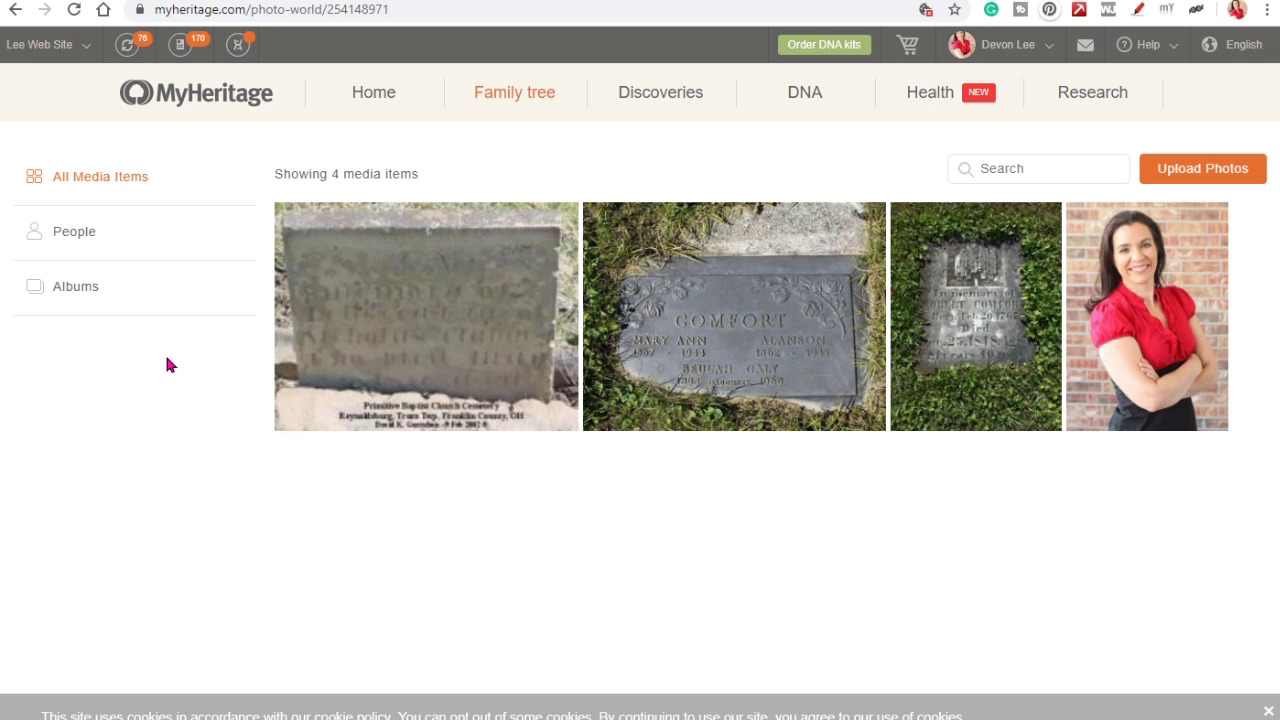
{"action": "key", "text": "alt+Left"}
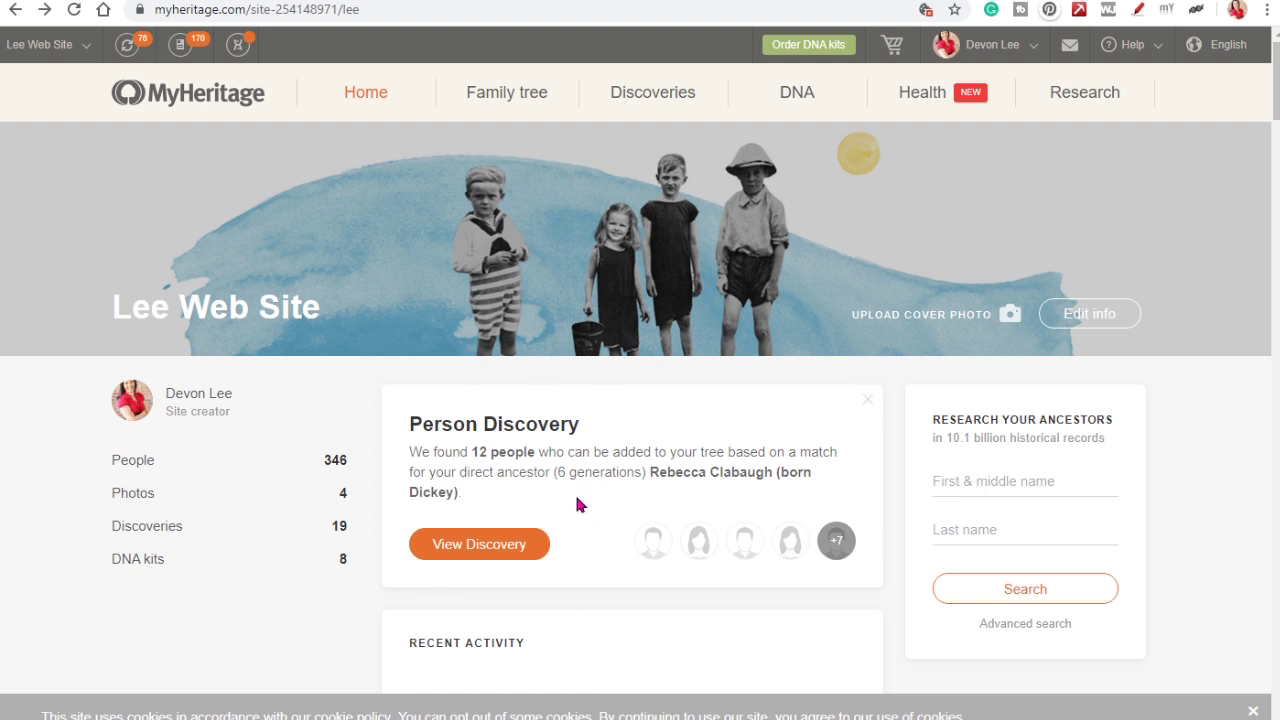
{"action": "left_click", "coordinate": [162, 533]}
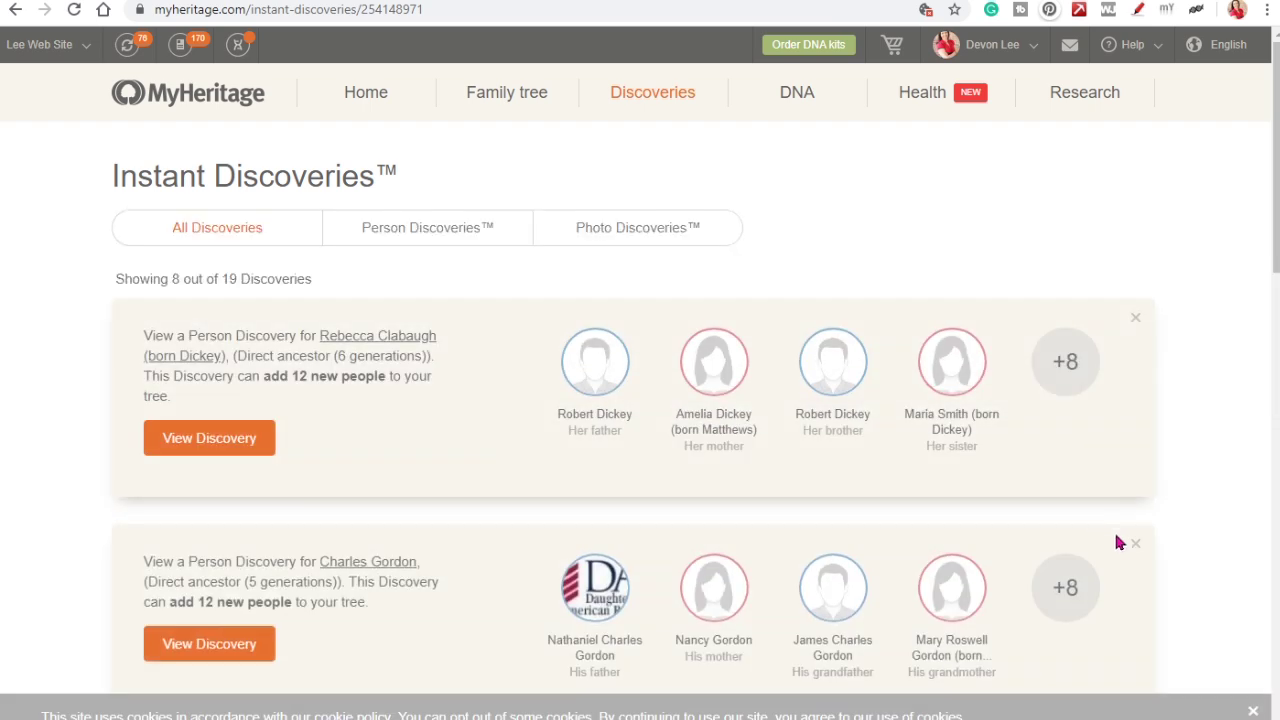
{"action": "scroll", "coordinate": [654, 400], "scroll_direction": "down", "scroll_amount": 8}
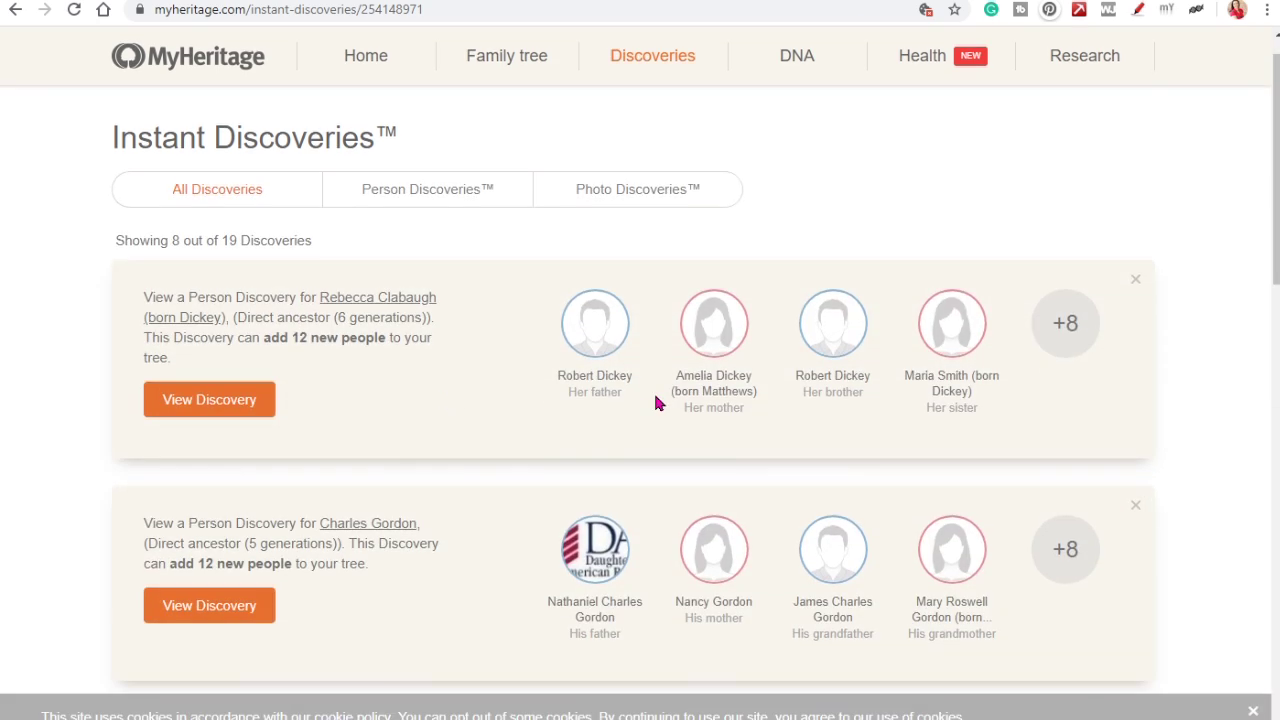
{"action": "scroll", "coordinate": [657, 402], "scroll_direction": "down", "scroll_amount": 7}
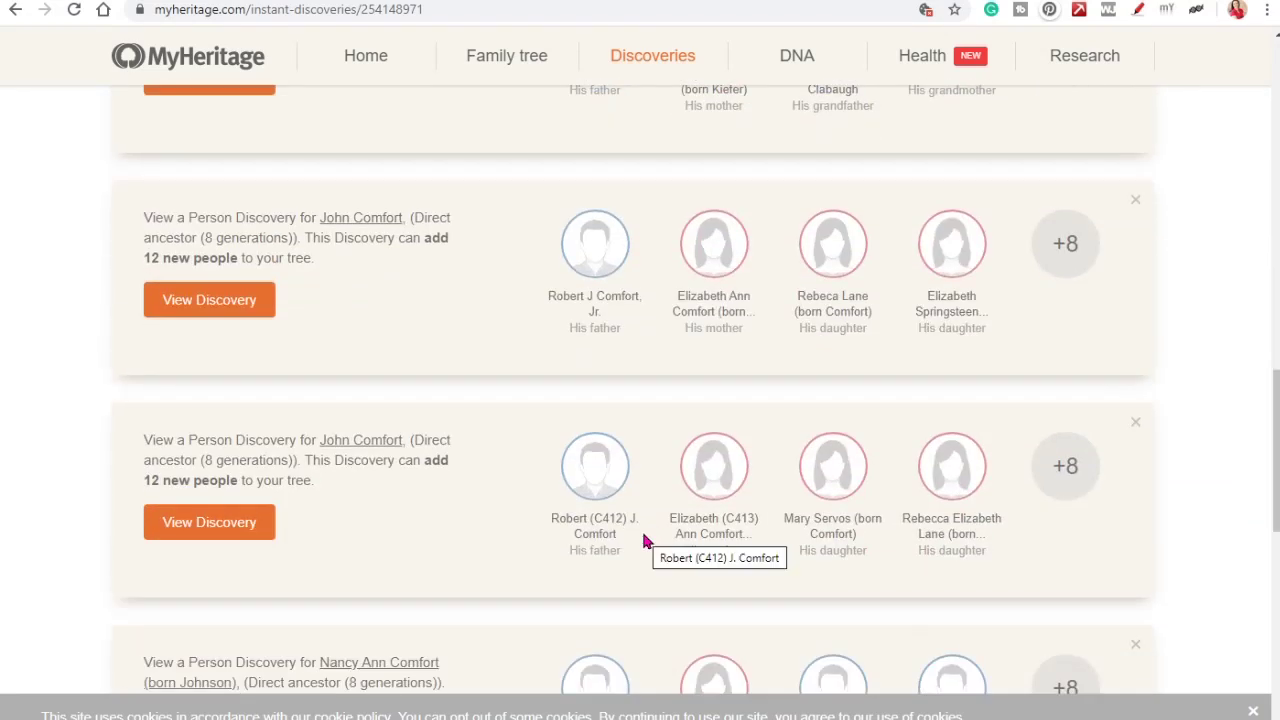
{"action": "scroll", "coordinate": [645, 541], "scroll_direction": "up", "scroll_amount": 15}
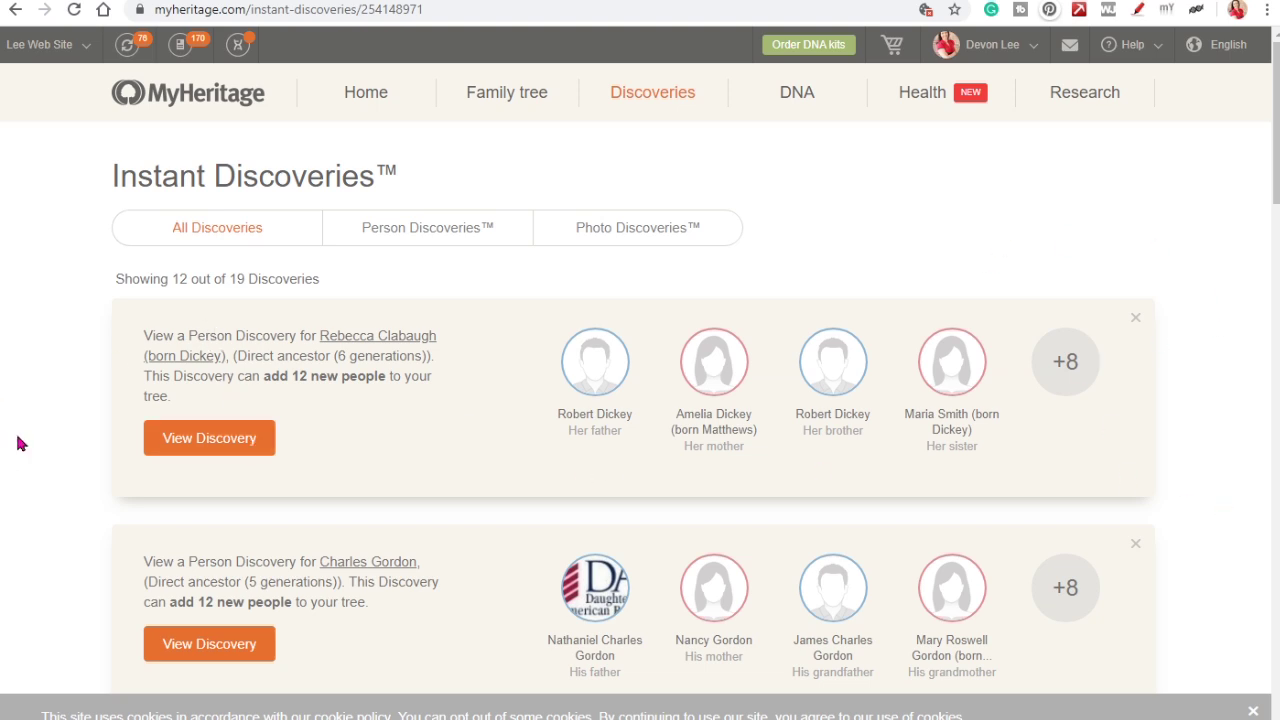
{"action": "scroll", "coordinate": [140, 385], "scroll_direction": "down", "scroll_amount": 1}
{"action": "left_click", "coordinate": [220, 356]}
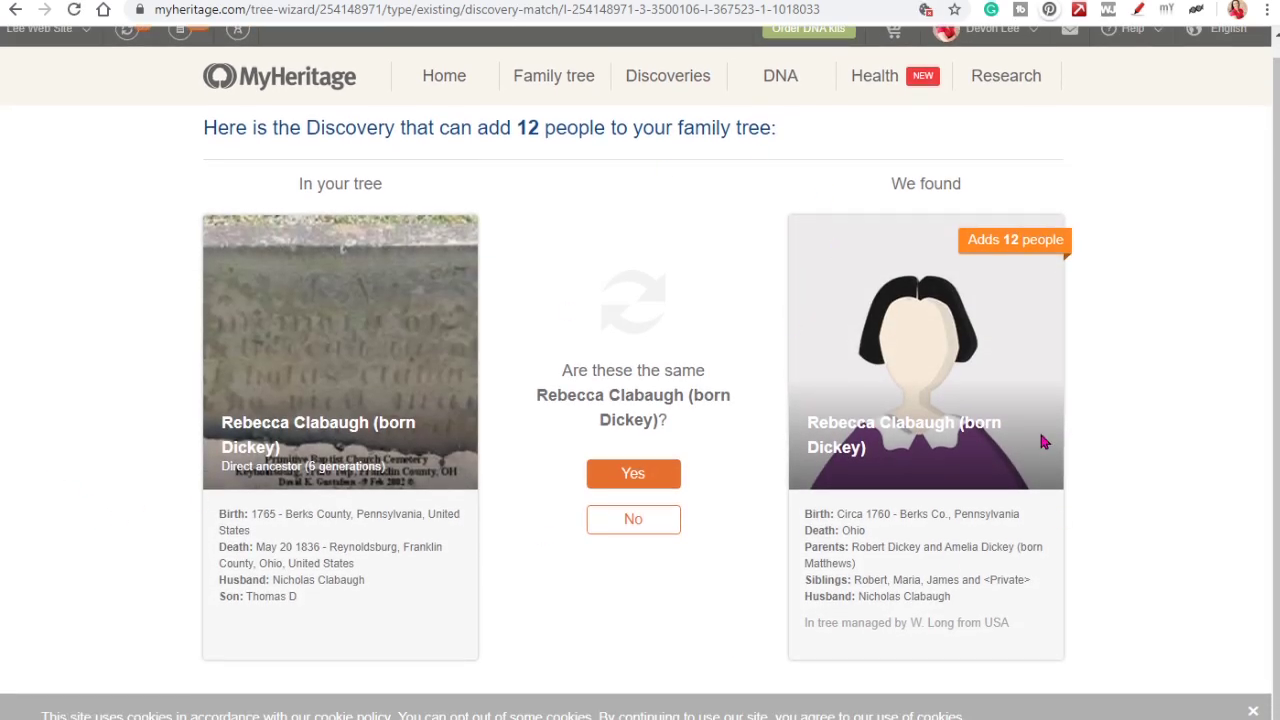
{"action": "left_click", "coordinate": [15, 10]}
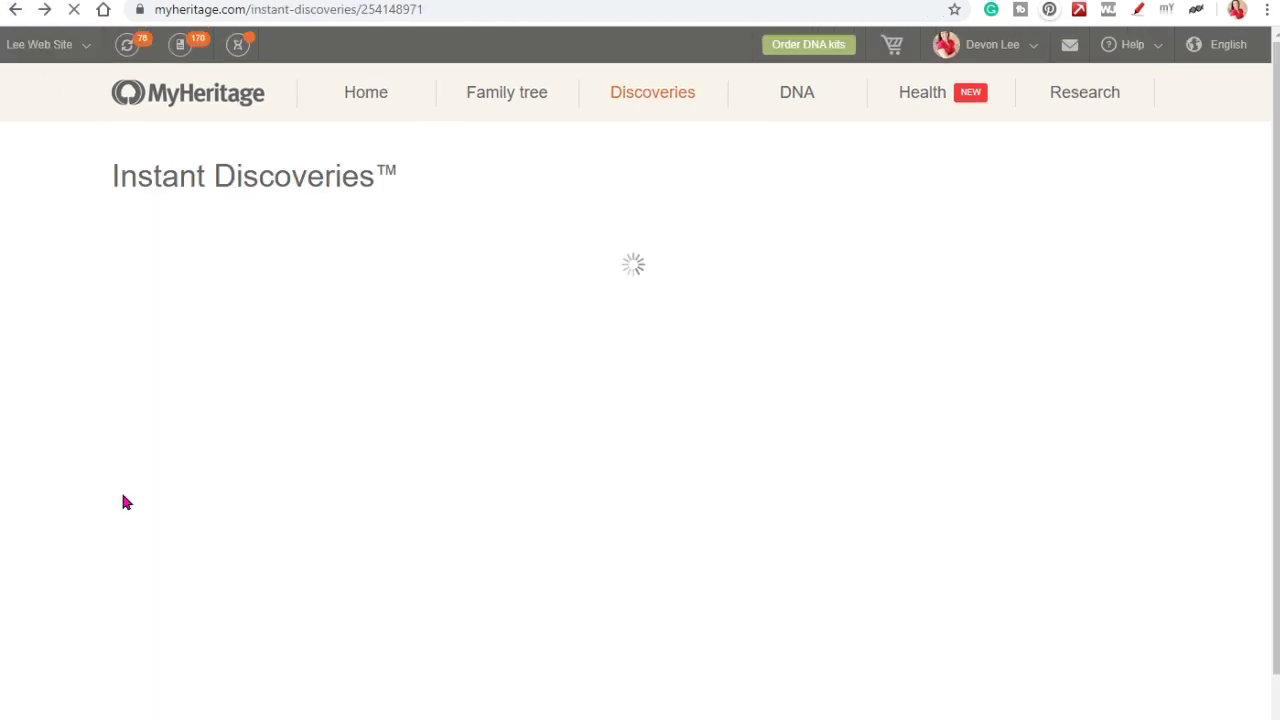
{"action": "mouse_move", "coordinate": [413, 254]}
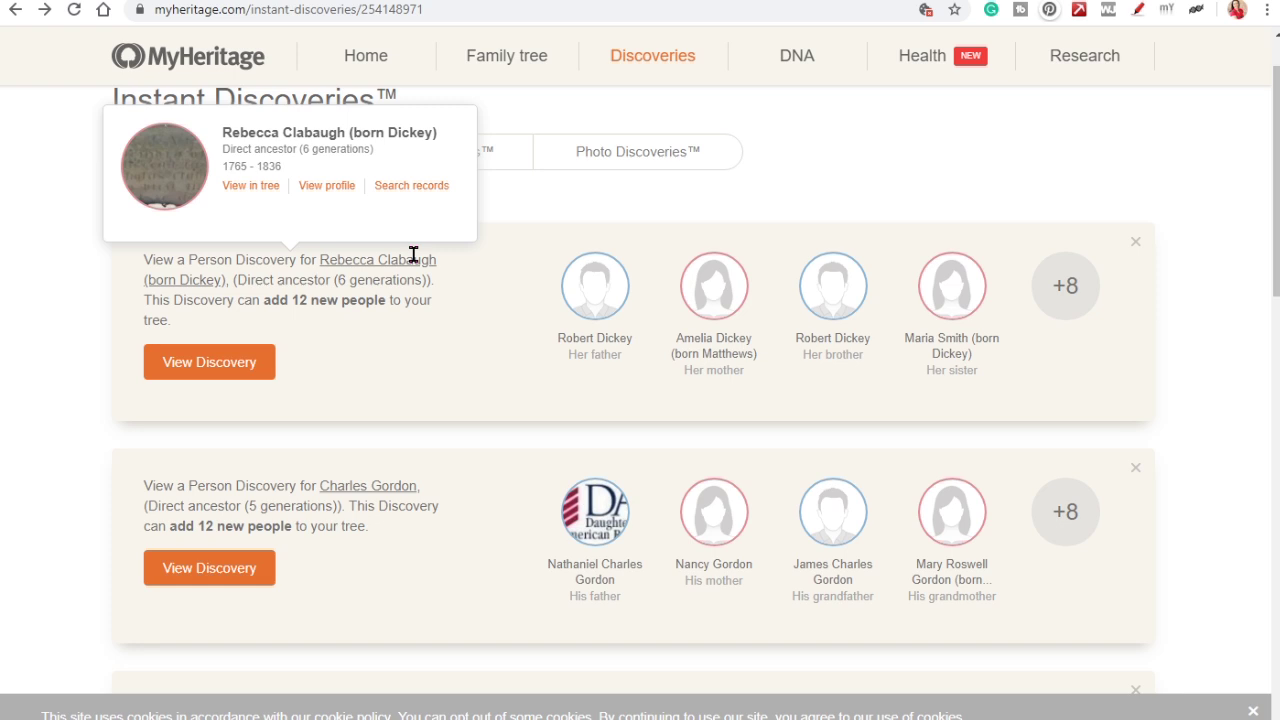
{"action": "left_click", "coordinate": [251, 186]}
Return to the Lee Web Site home page and open the DNA results for the kits.
{"action": "left_click_drag", "start_coordinate": [331, 377], "coordinate": [327, 215]}
{"action": "key", "text": "alt+Left"}
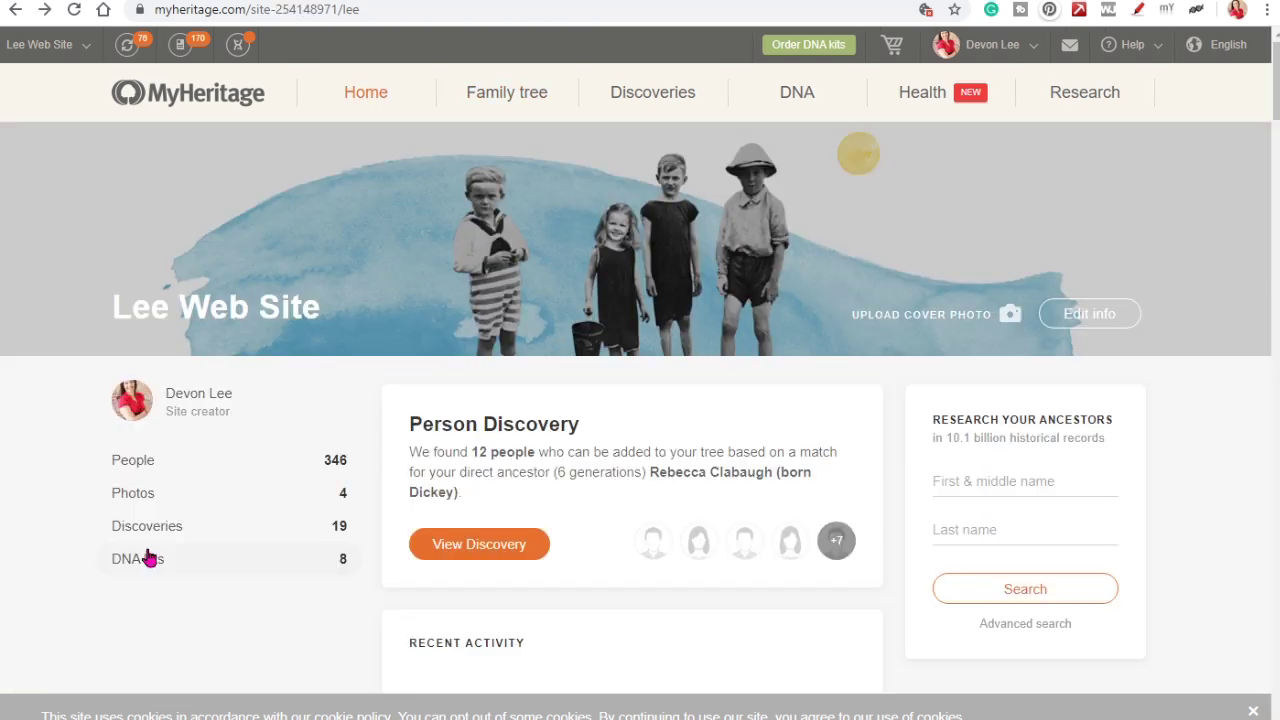
{"action": "left_click", "coordinate": [148, 558]}
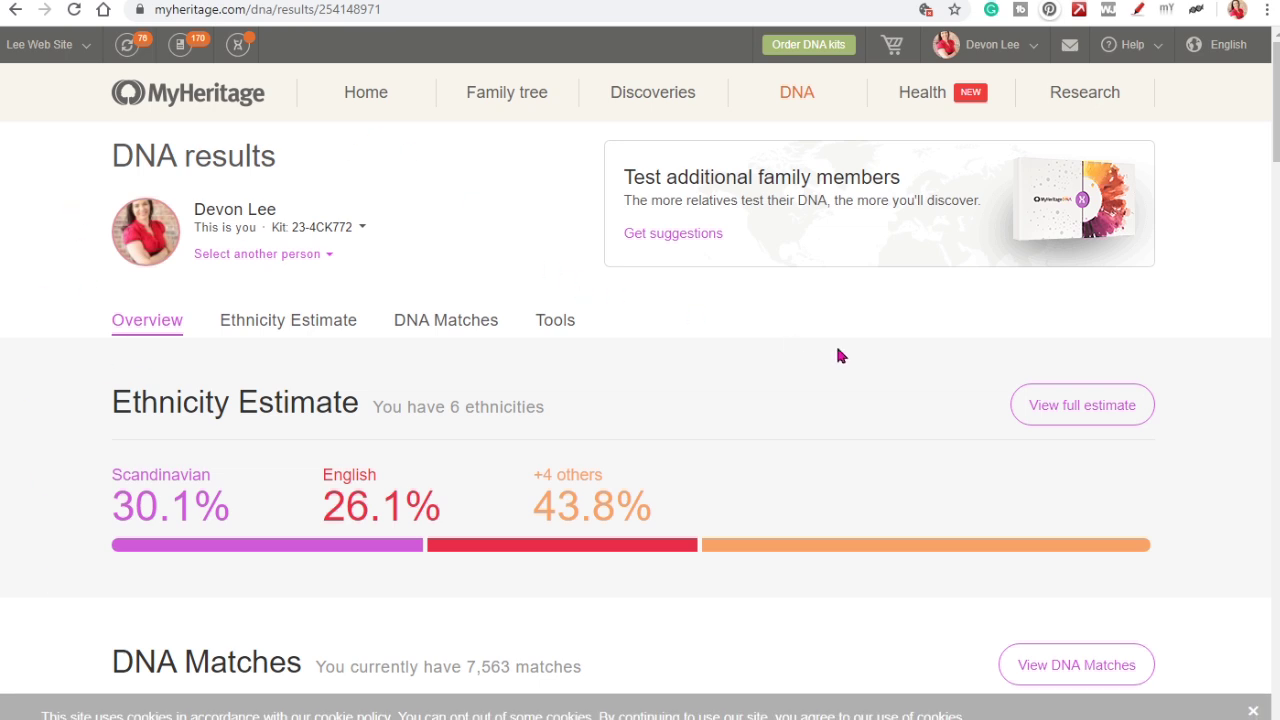
{"action": "left_click", "coordinate": [15, 9]}
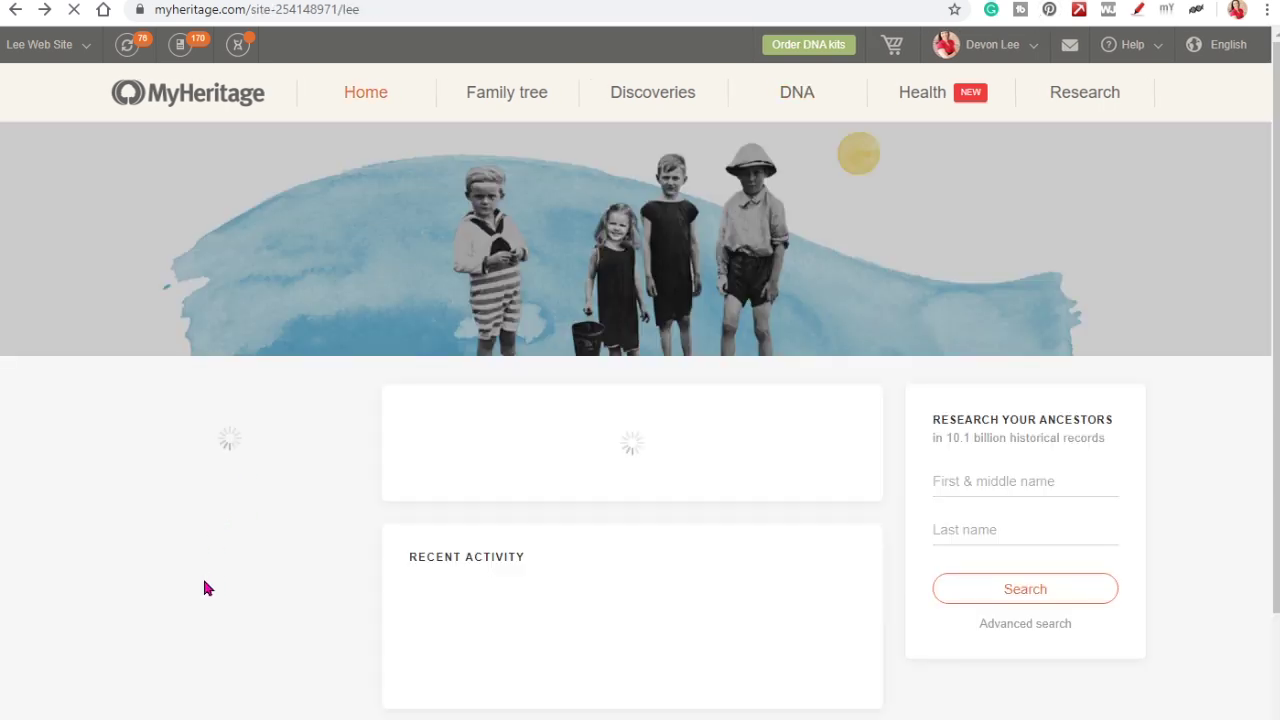
{"action": "left_click_drag", "start_coordinate": [202, 575], "coordinate": [329, 556]}
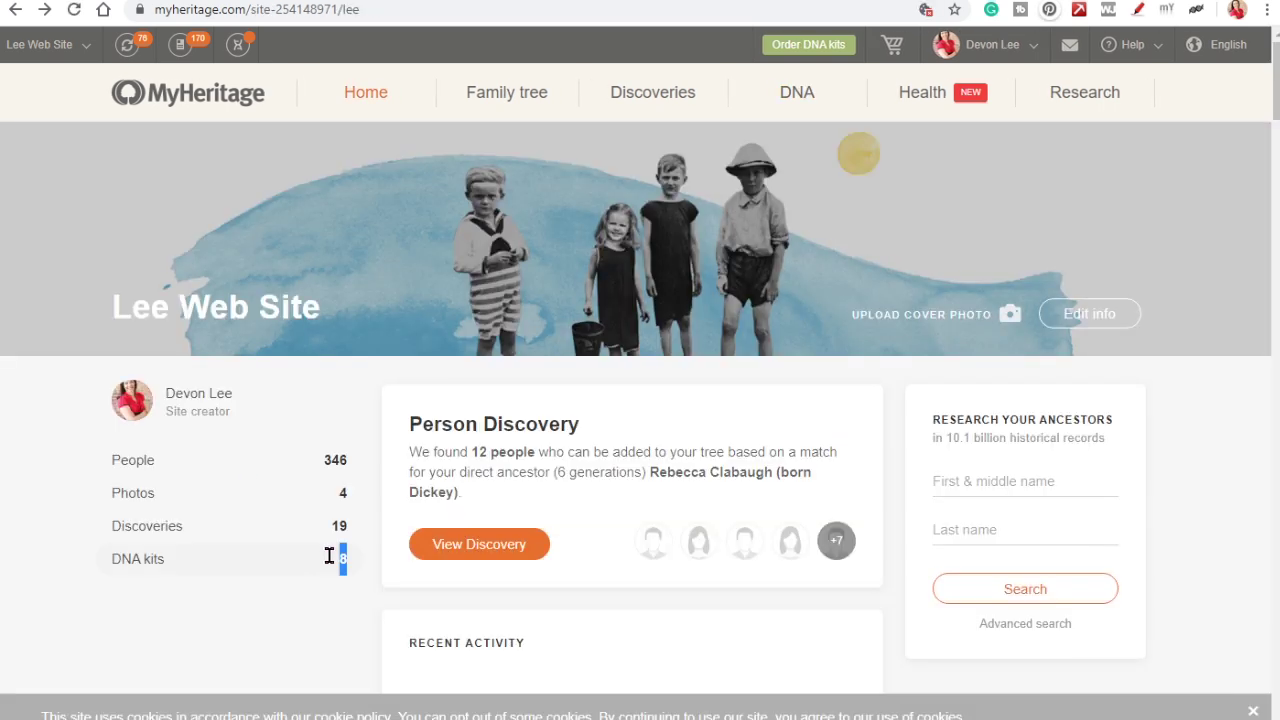
{"action": "left_click", "coordinate": [155, 569]}
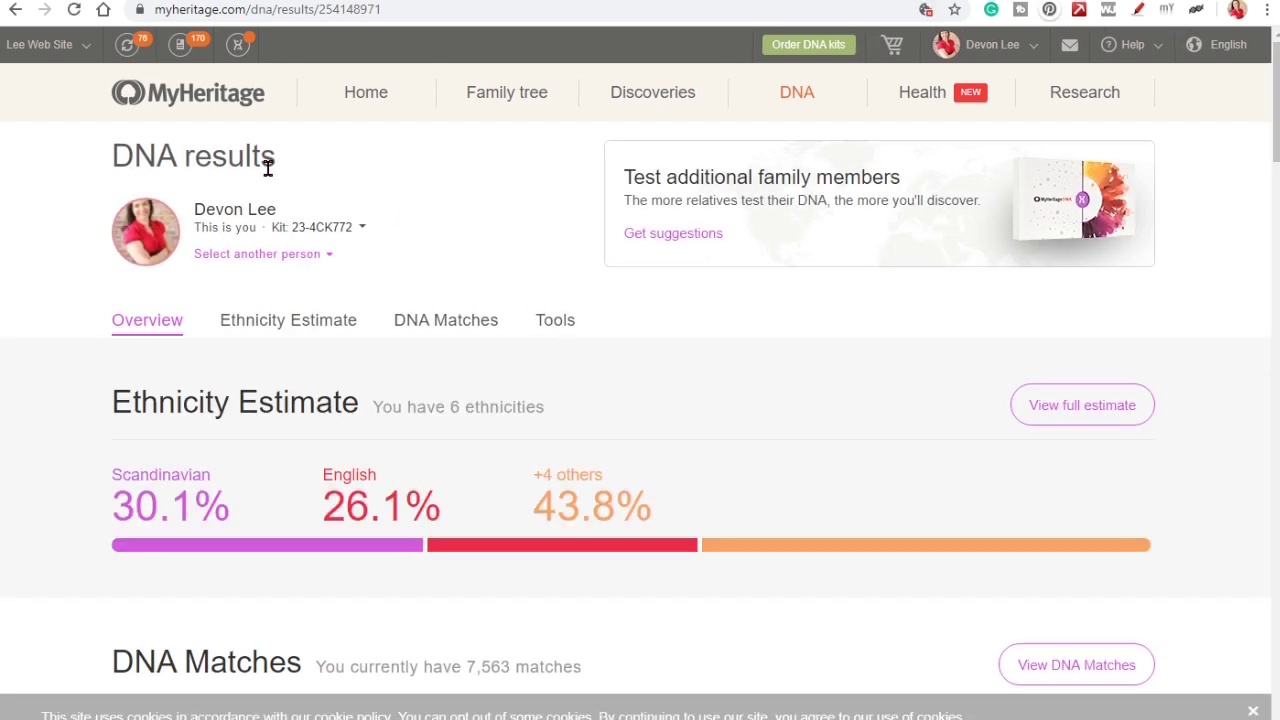
Review the ethnicity estimate (30.1% Scandinavian, 26.1% English), then return home.
{"action": "scroll", "coordinate": [640, 360], "scroll_direction": "down", "scroll_amount": 2}
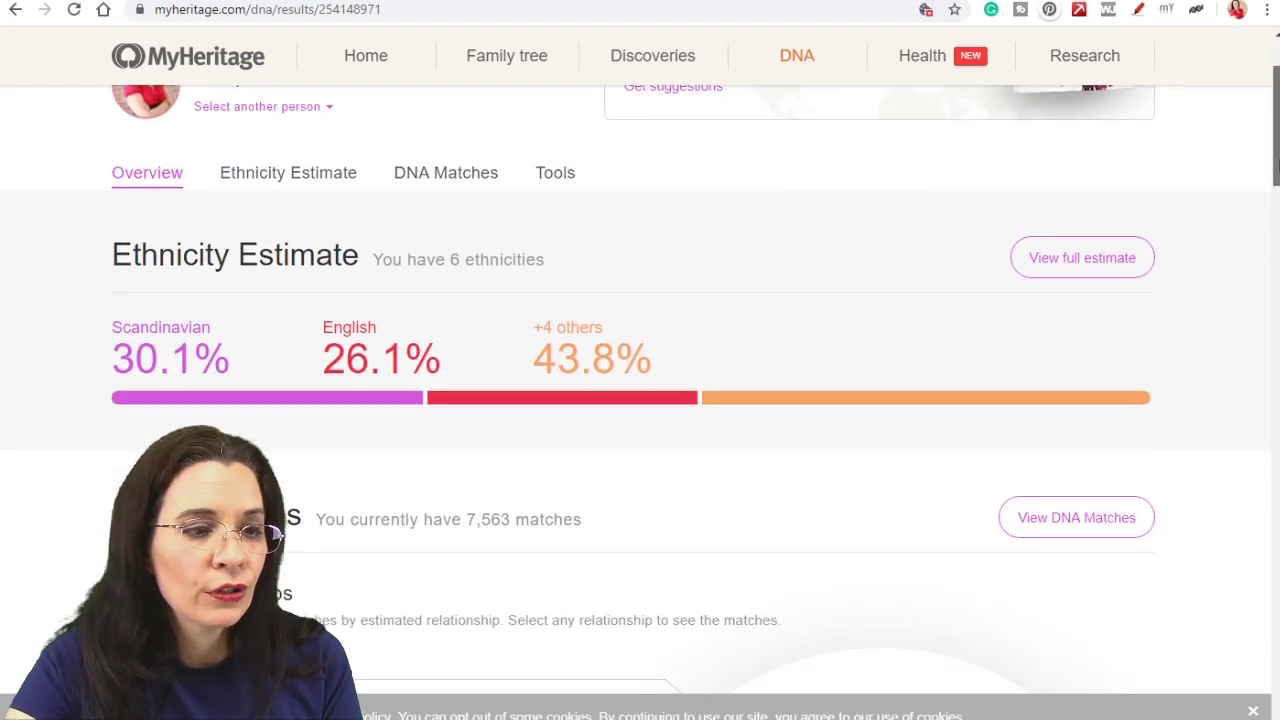
{"action": "scroll", "coordinate": [640, 360], "scroll_direction": "down", "scroll_amount": 1}
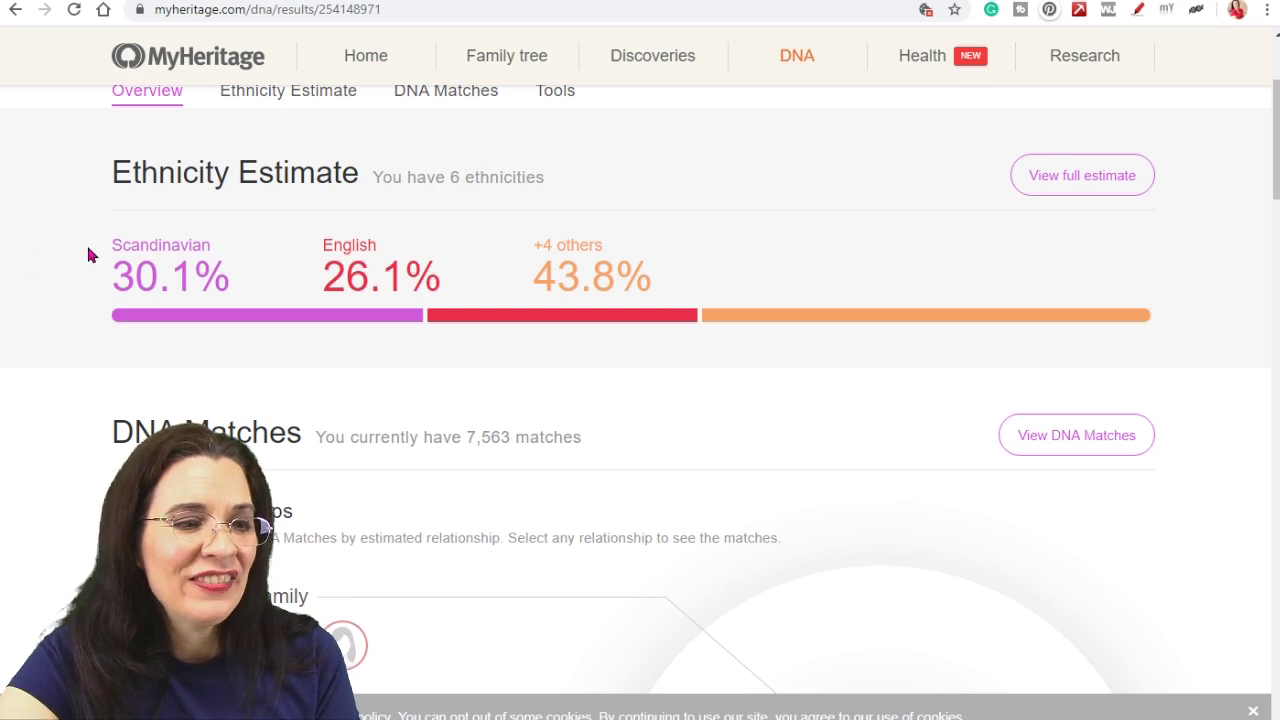
{"action": "left_click_drag", "start_coordinate": [88, 255], "coordinate": [224, 254]}
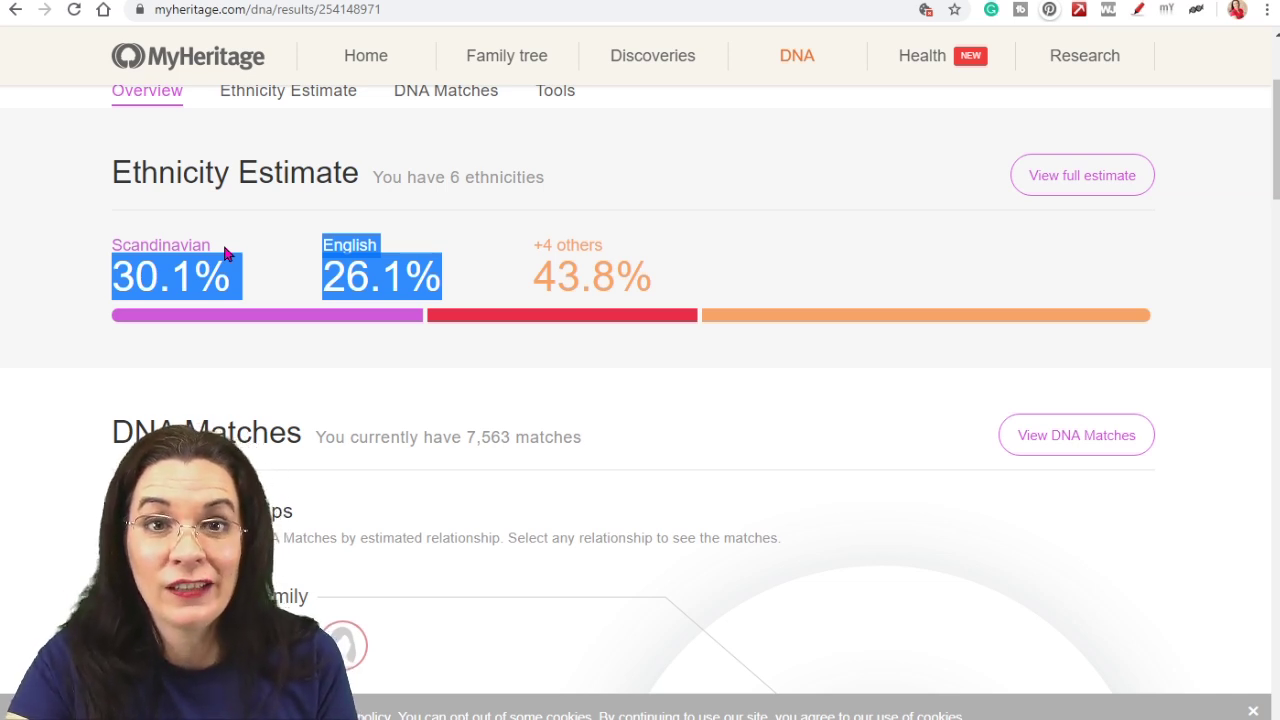
{"action": "left_click", "coordinate": [87, 383]}
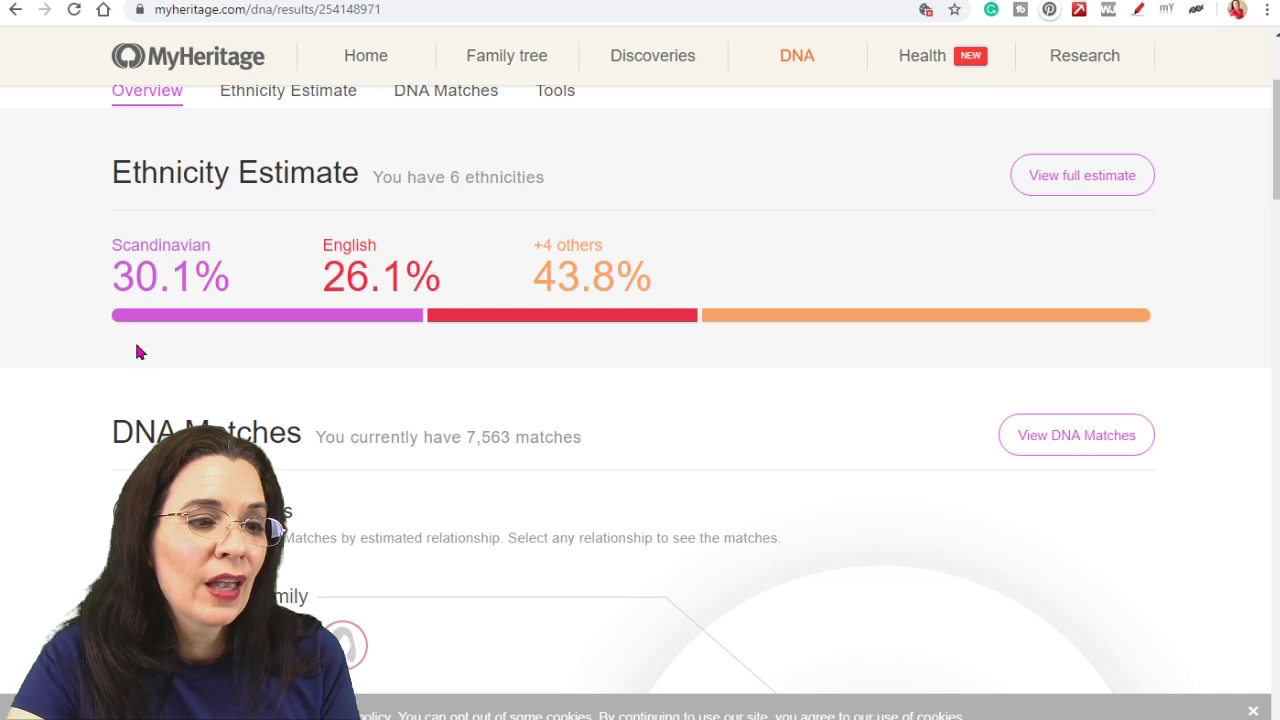
{"action": "left_click_drag", "start_coordinate": [122, 276], "coordinate": [243, 286]}
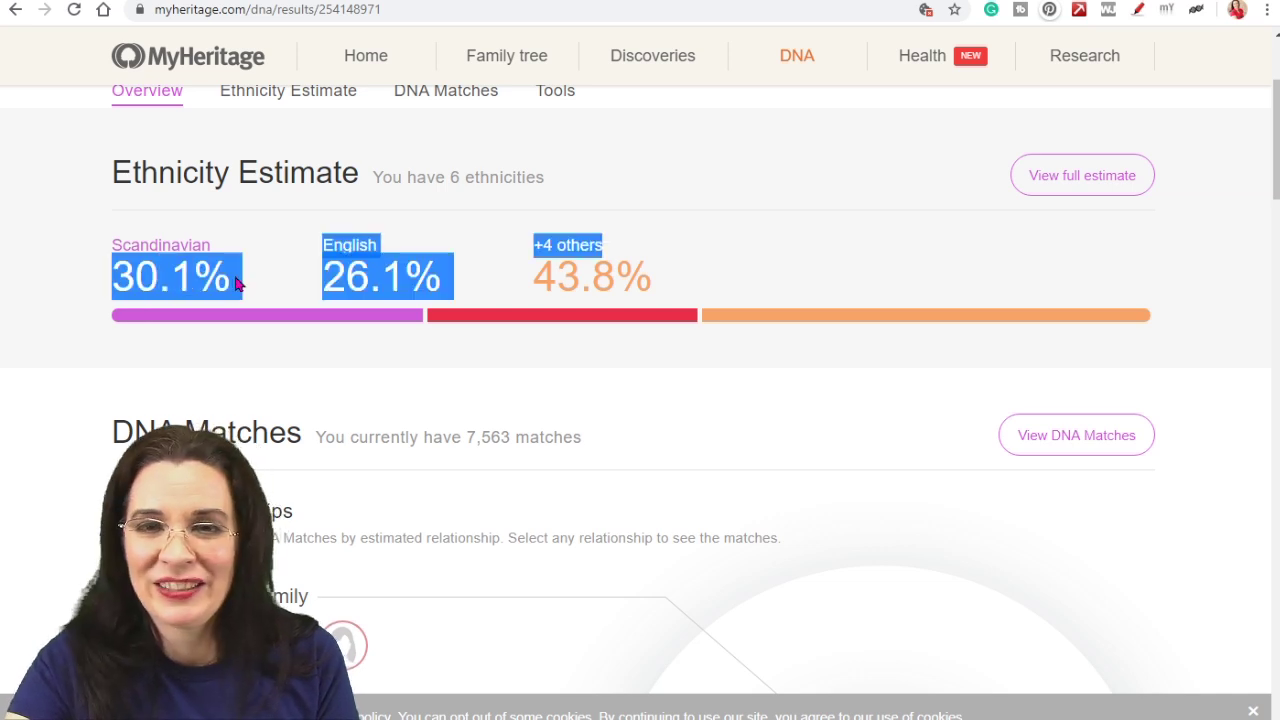
{"action": "left_click", "coordinate": [12, 470]}
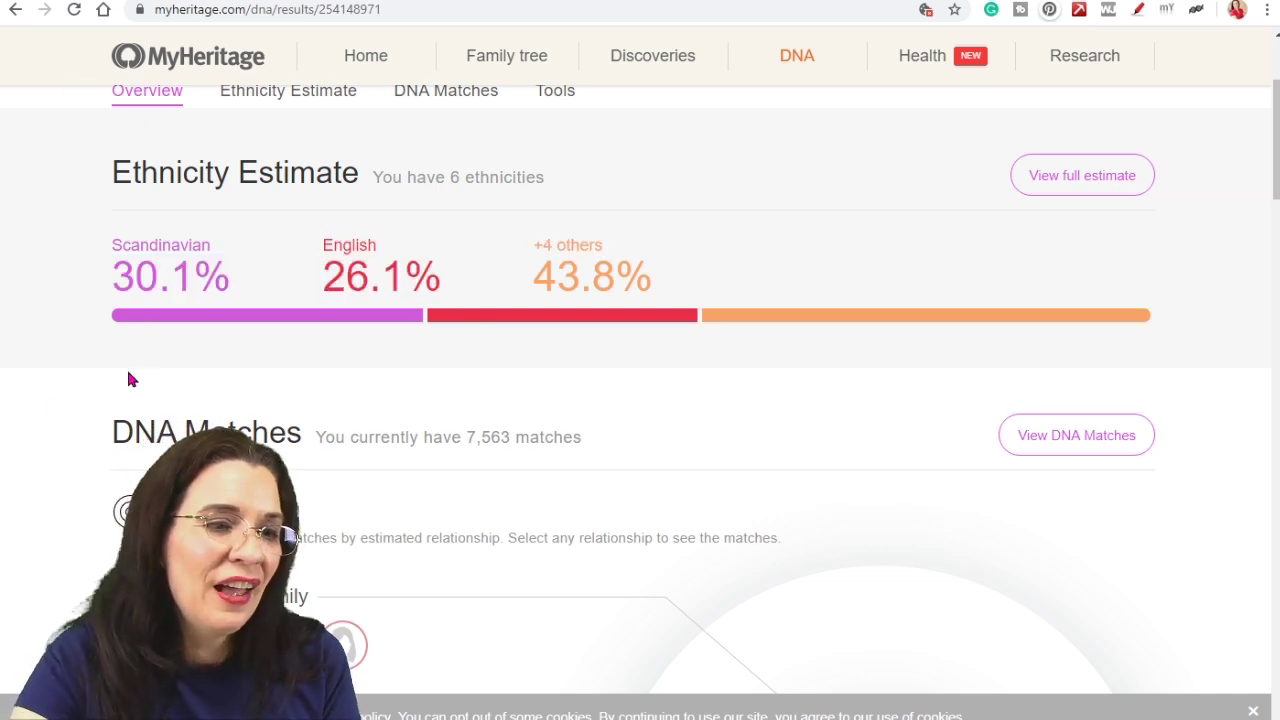
{"action": "scroll", "coordinate": [128, 371], "scroll_direction": "up", "scroll_amount": 3}
{"action": "left_click", "coordinate": [15, 9]}
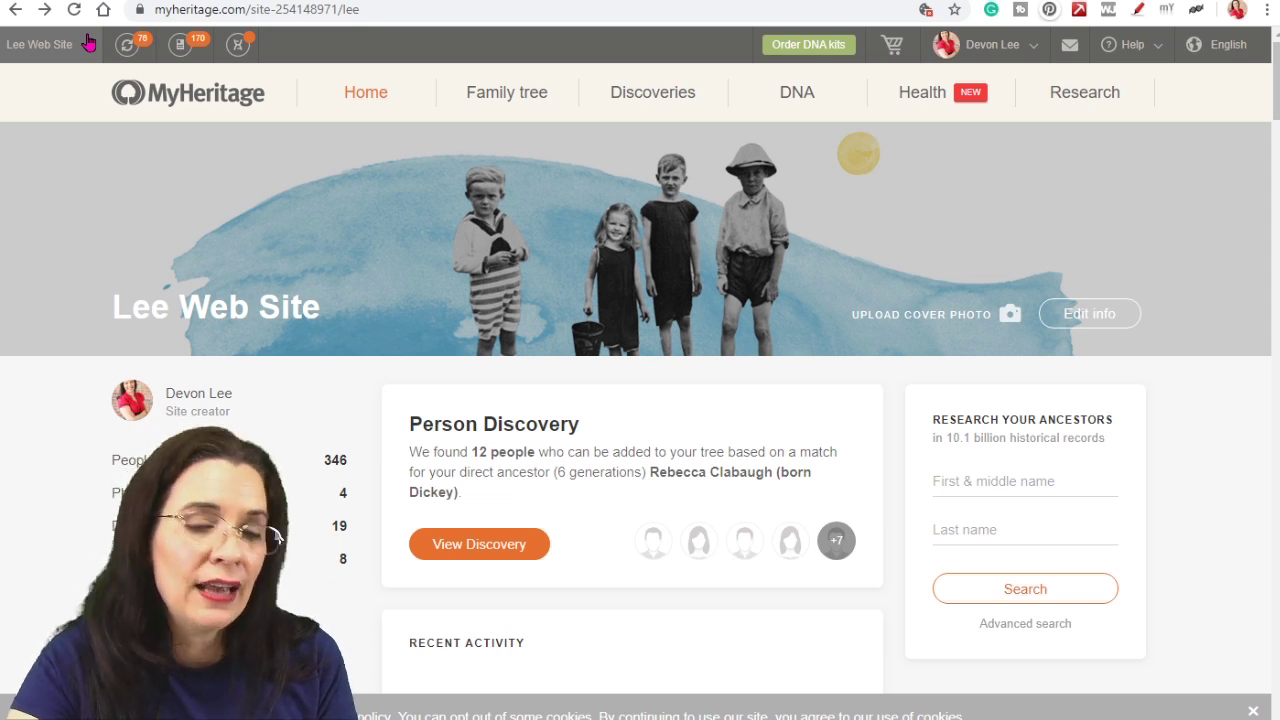
Open Smart Matches by people, showing 54 people with 76 new matches.
{"action": "left_click", "coordinate": [127, 50]}
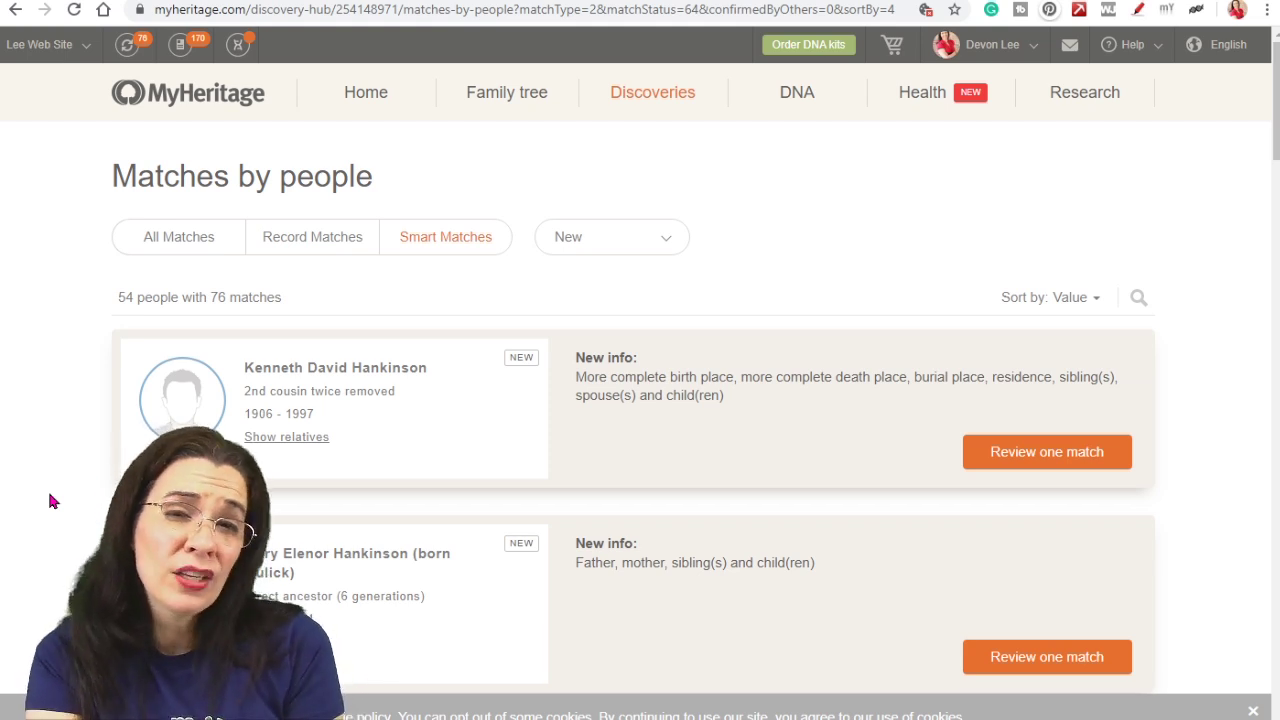
{"action": "left_click", "coordinate": [180, 52]}
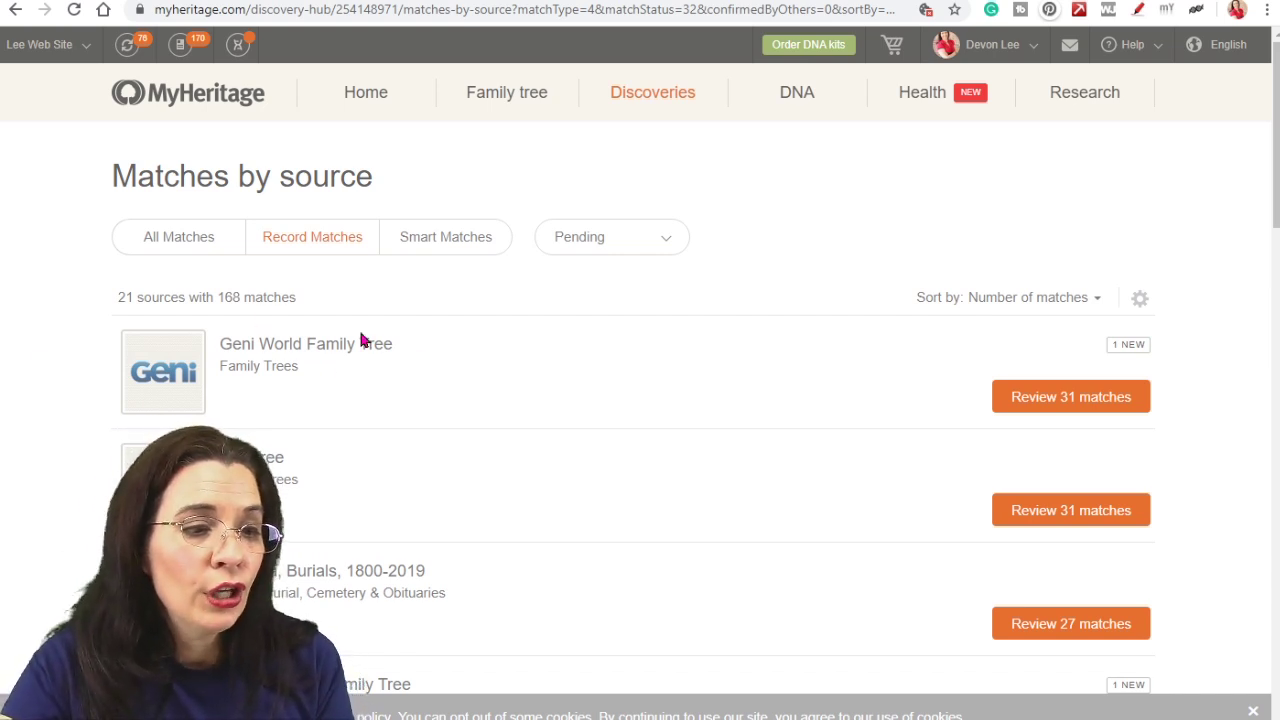
{"action": "left_click_drag", "start_coordinate": [435, 351], "coordinate": [219, 344]}
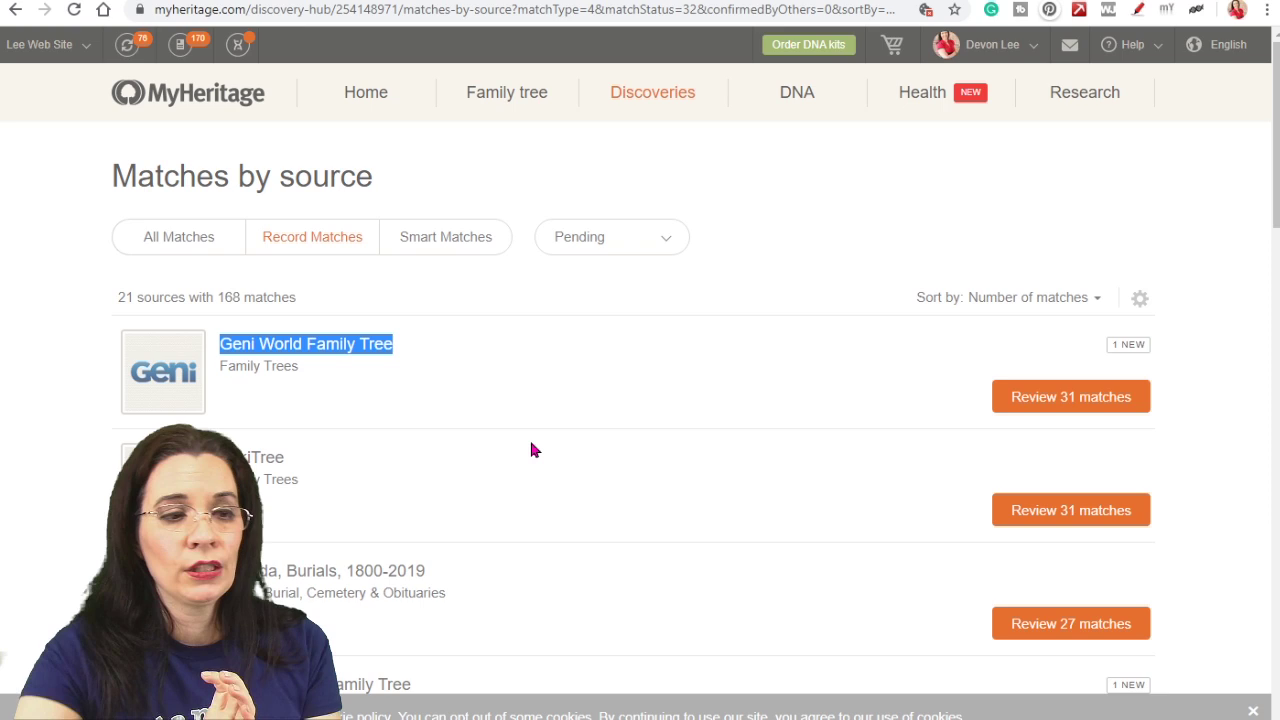
{"action": "scroll", "coordinate": [531, 450], "scroll_direction": "down", "scroll_amount": 1}
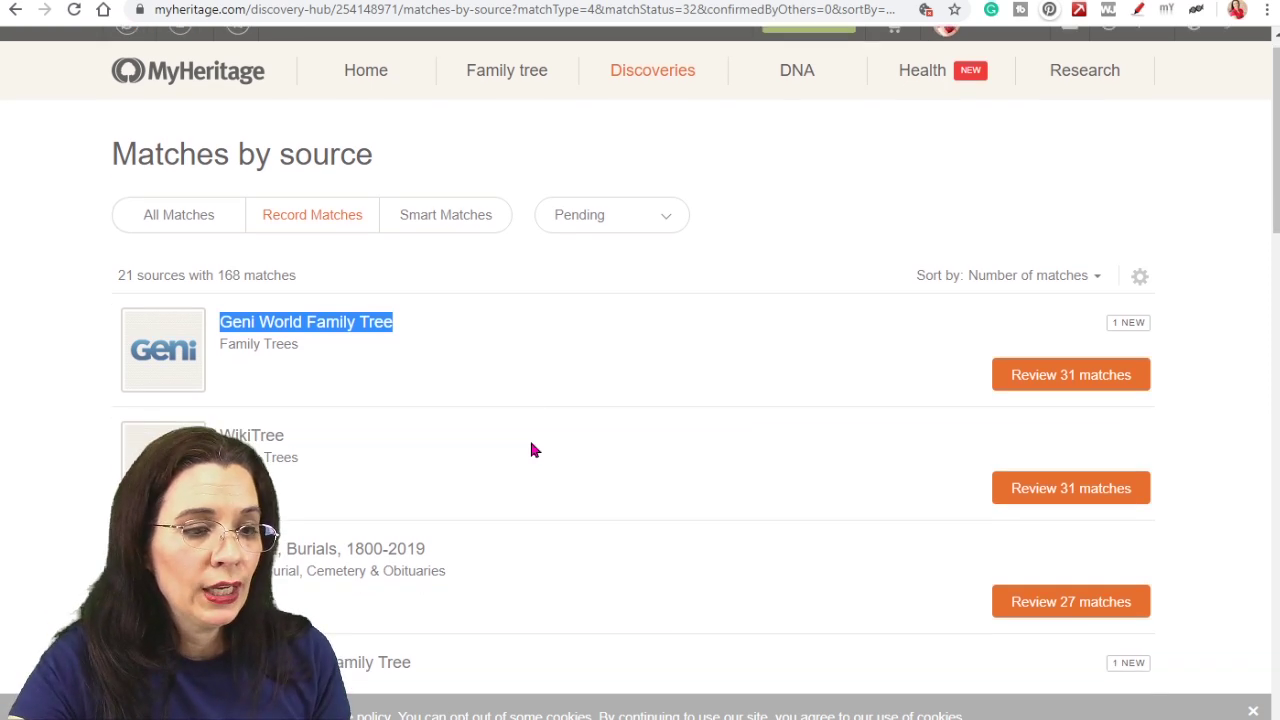
{"action": "scroll", "coordinate": [531, 447], "scroll_direction": "down", "scroll_amount": 2}
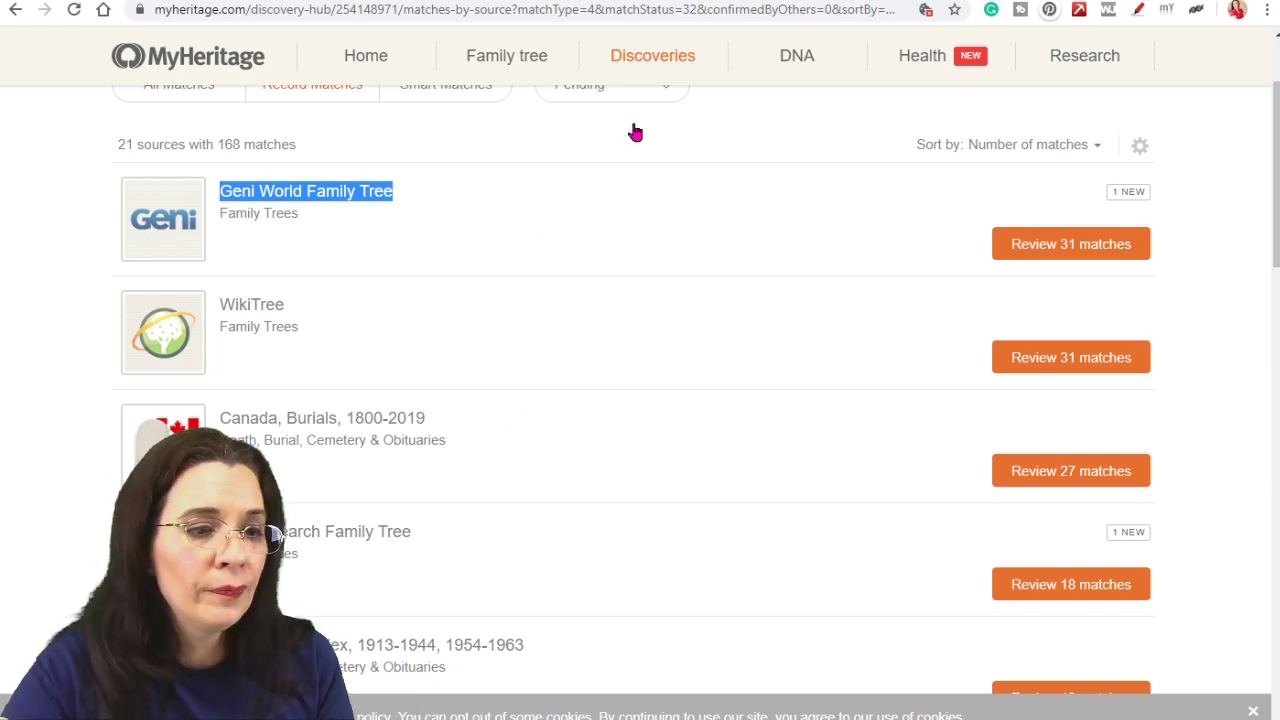
{"action": "scroll", "coordinate": [390, 443], "scroll_direction": "down", "scroll_amount": 1}
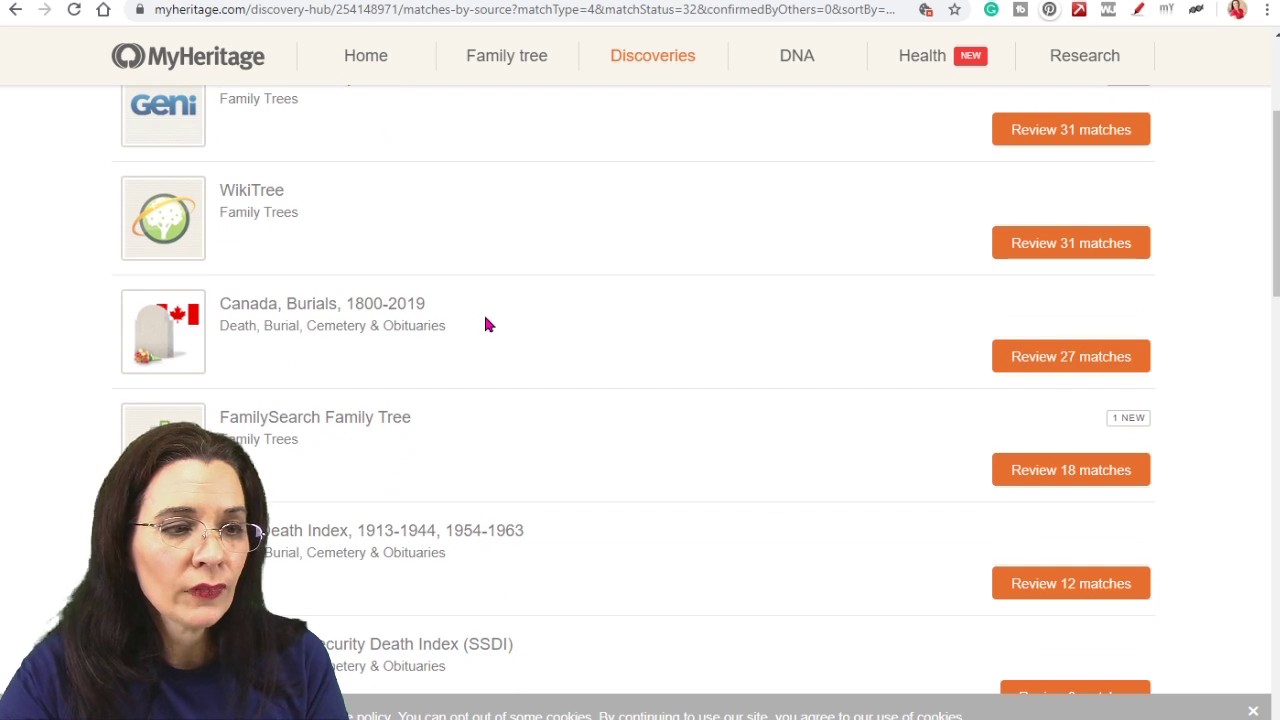
{"action": "left_click_drag", "start_coordinate": [487, 324], "coordinate": [218, 300]}
{"action": "scroll", "coordinate": [605, 420], "scroll_direction": "down", "scroll_amount": 2}
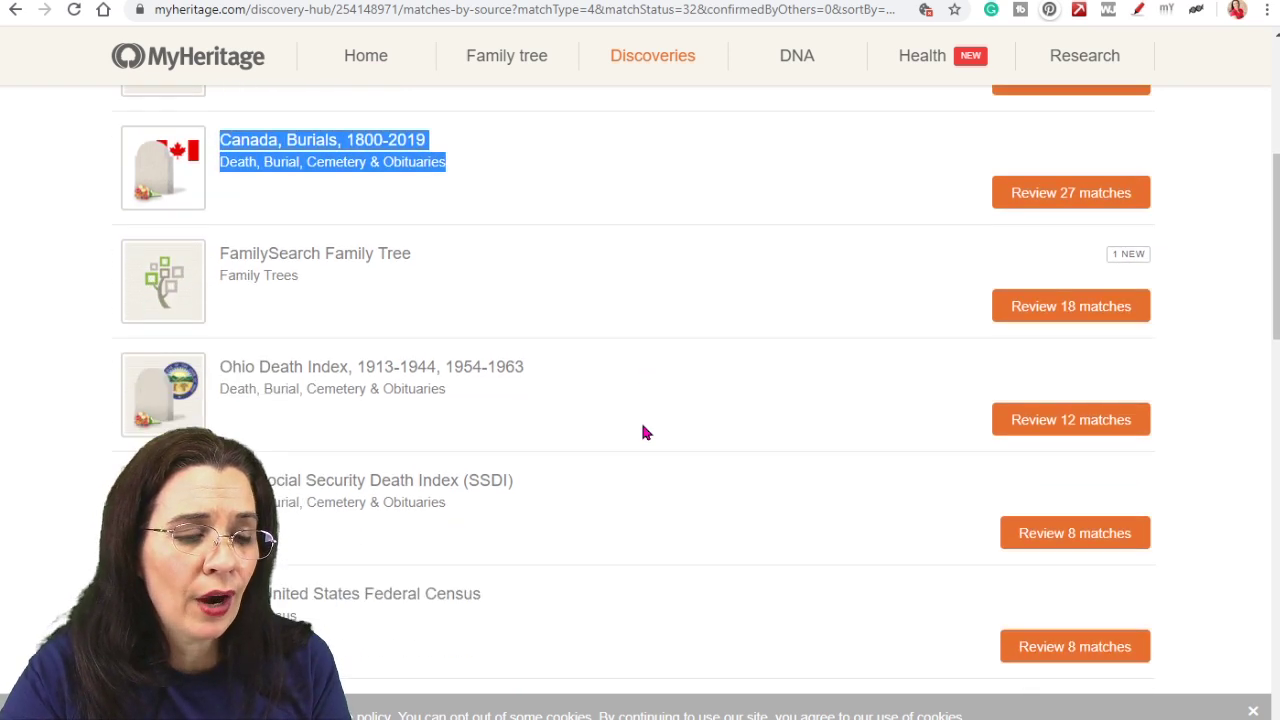
{"action": "left_click_drag", "start_coordinate": [508, 369], "coordinate": [240, 318]}
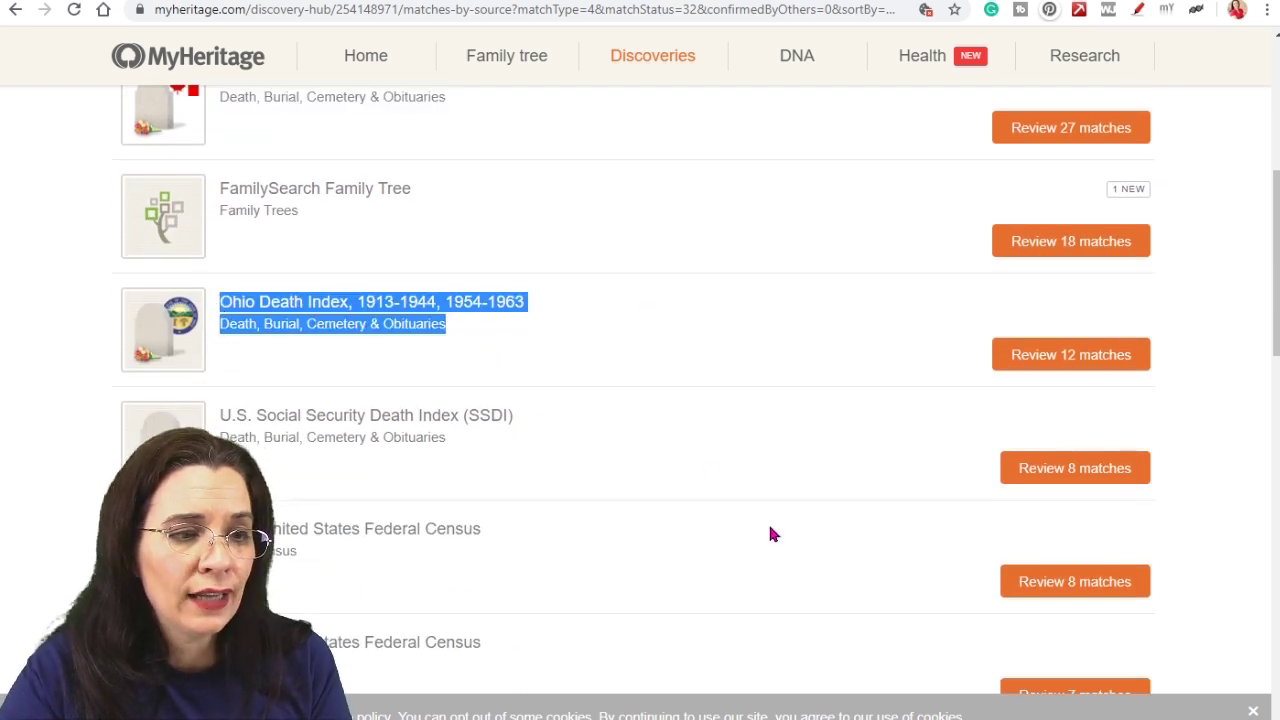
{"action": "scroll", "coordinate": [767, 522], "scroll_direction": "up", "scroll_amount": 5}
{"action": "scroll", "coordinate": [783, 508], "scroll_direction": "down", "scroll_amount": 2}
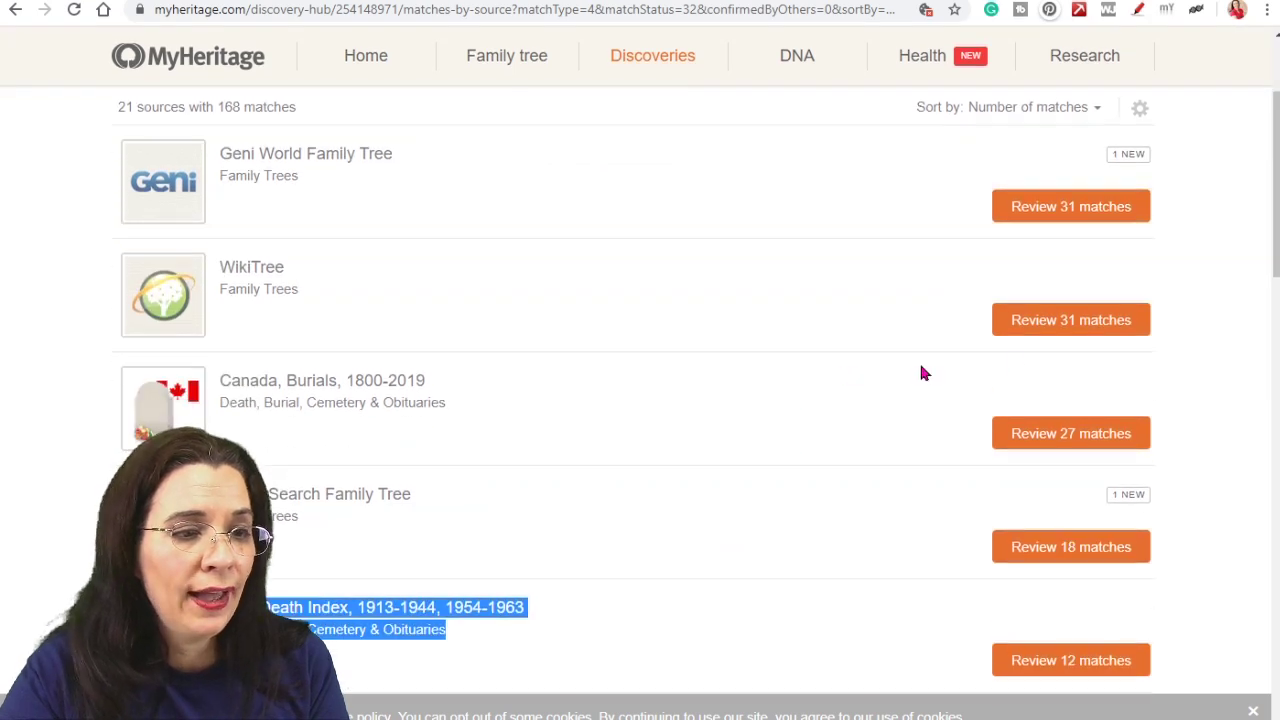
{"action": "left_click", "coordinate": [1071, 433]}
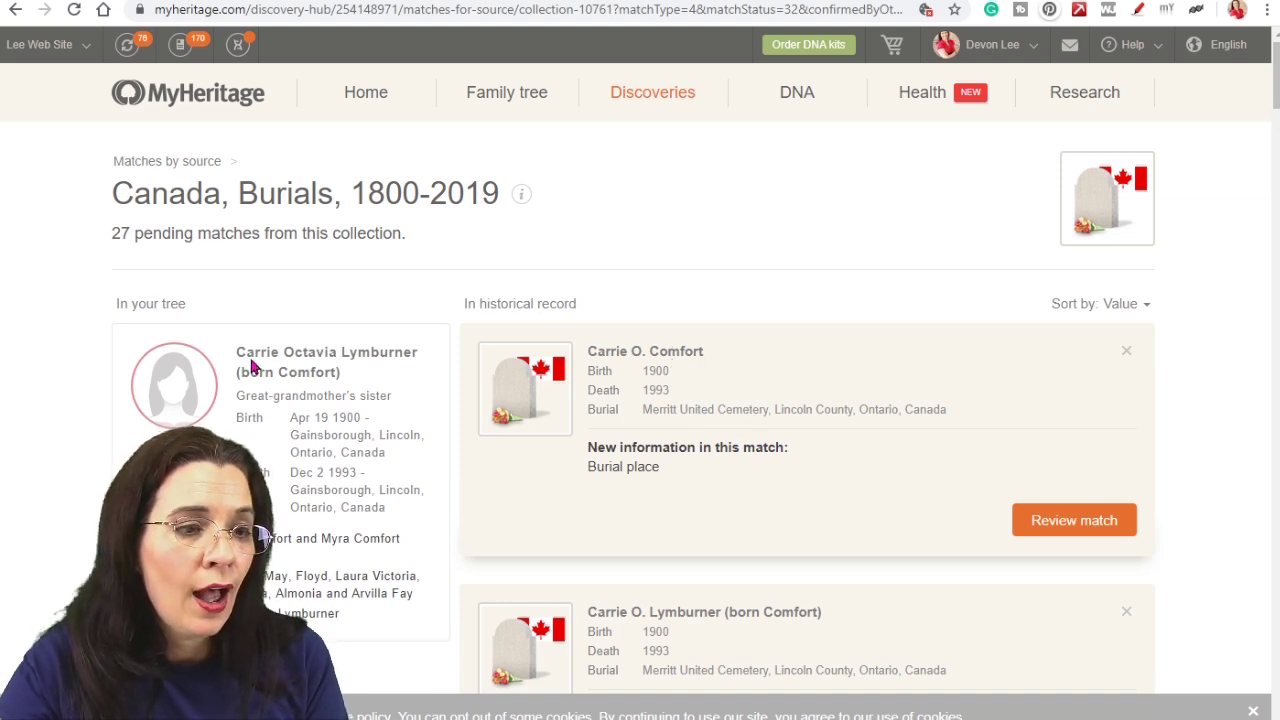
{"action": "mouse_move", "coordinate": [252, 366]}
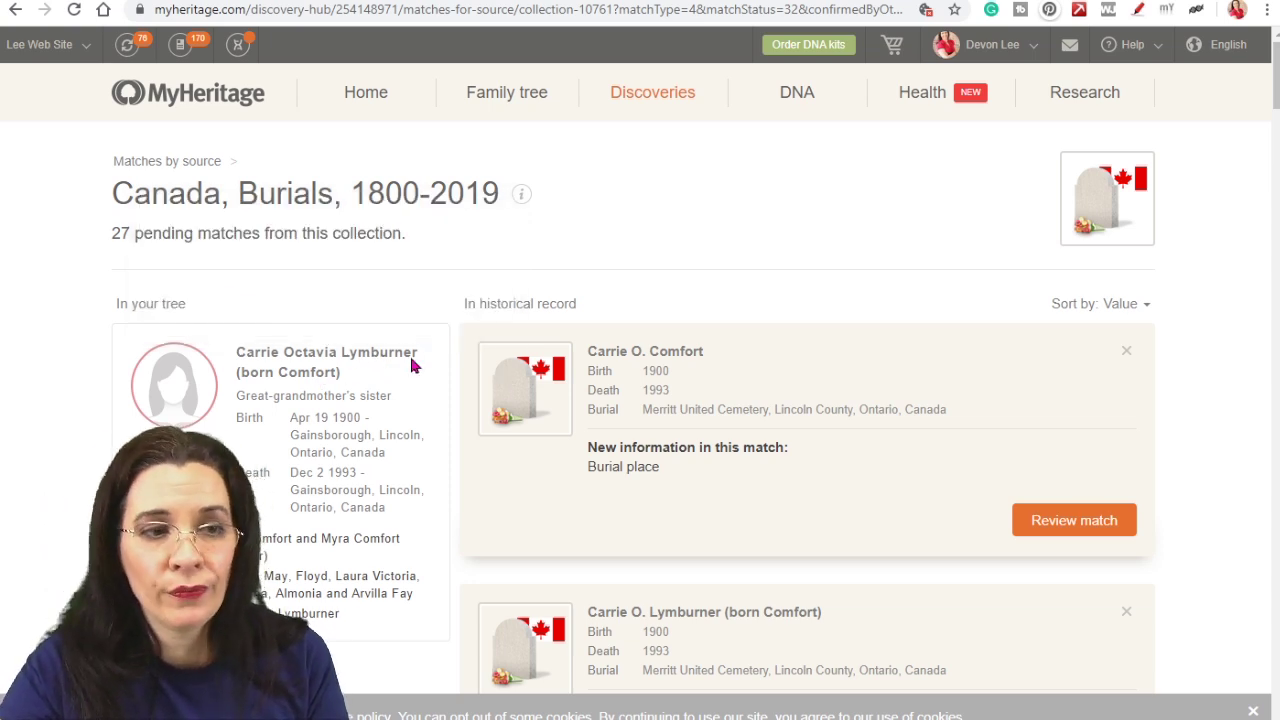
{"action": "left_click_drag", "start_coordinate": [346, 395], "coordinate": [262, 370]}
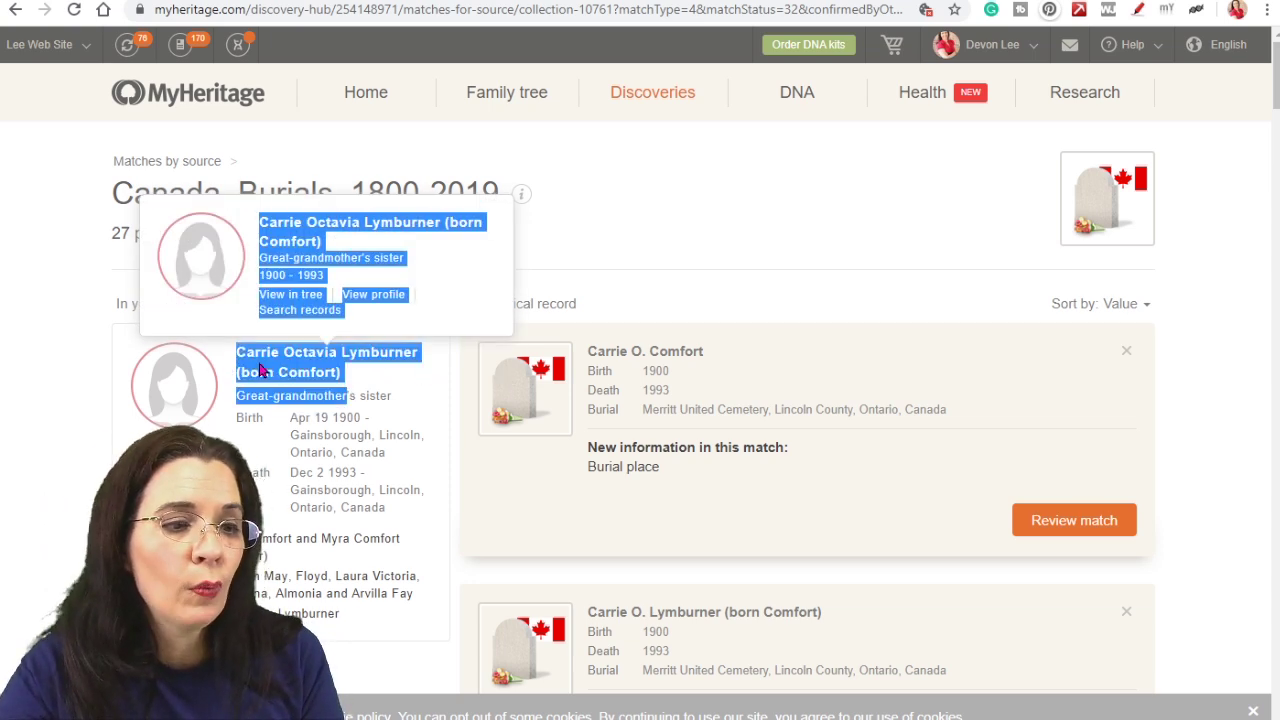
{"action": "left_click_drag", "start_coordinate": [410, 386], "coordinate": [240, 350]}
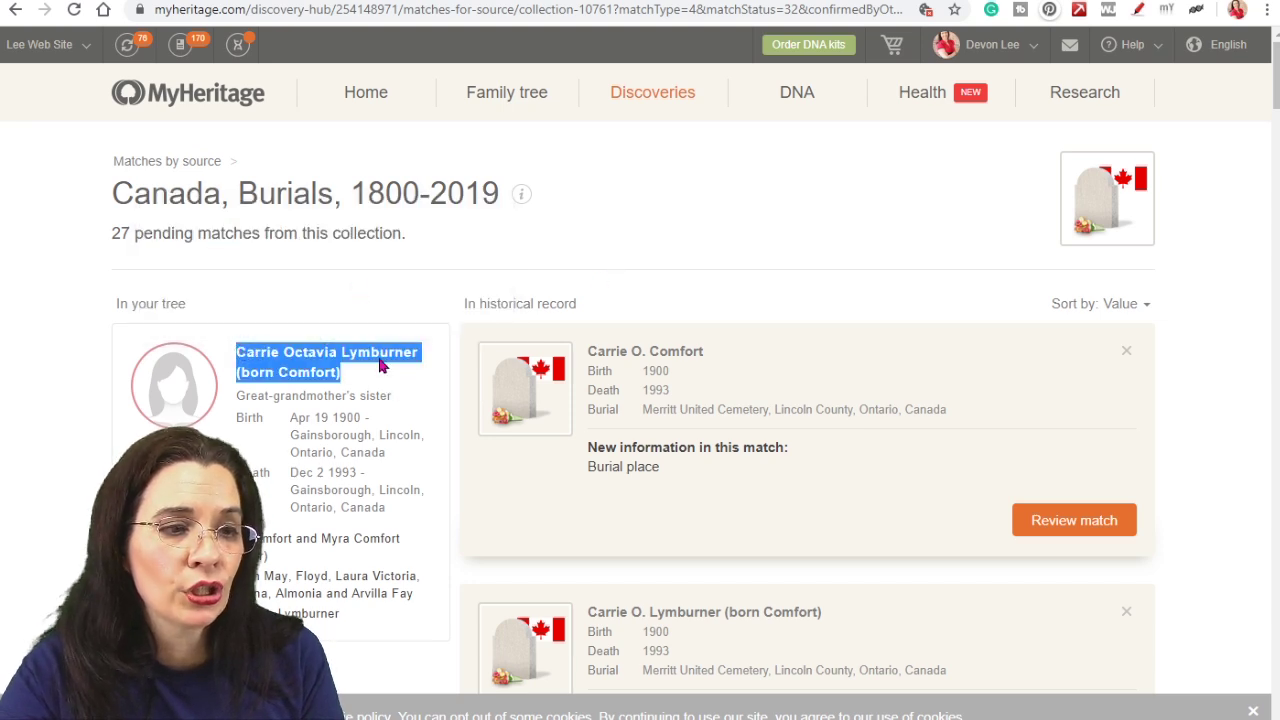
{"action": "key", "text": "alt+Left"}
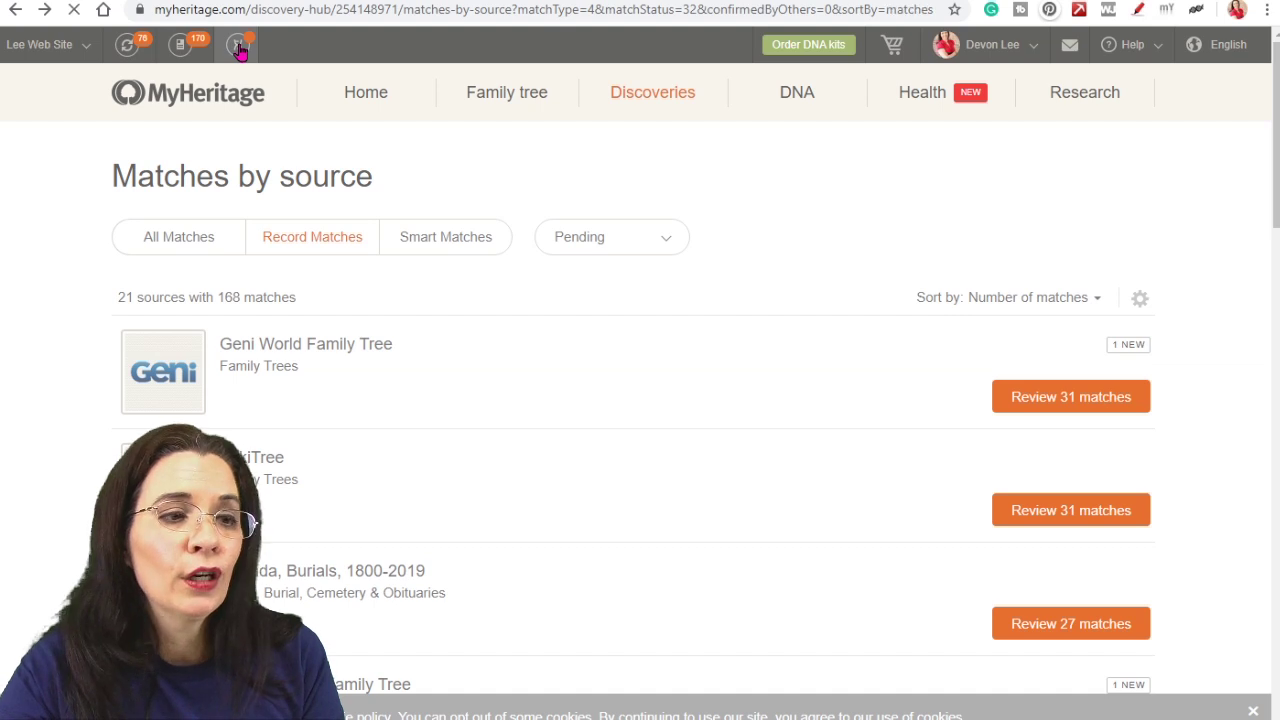
{"action": "left_click", "coordinate": [238, 47]}
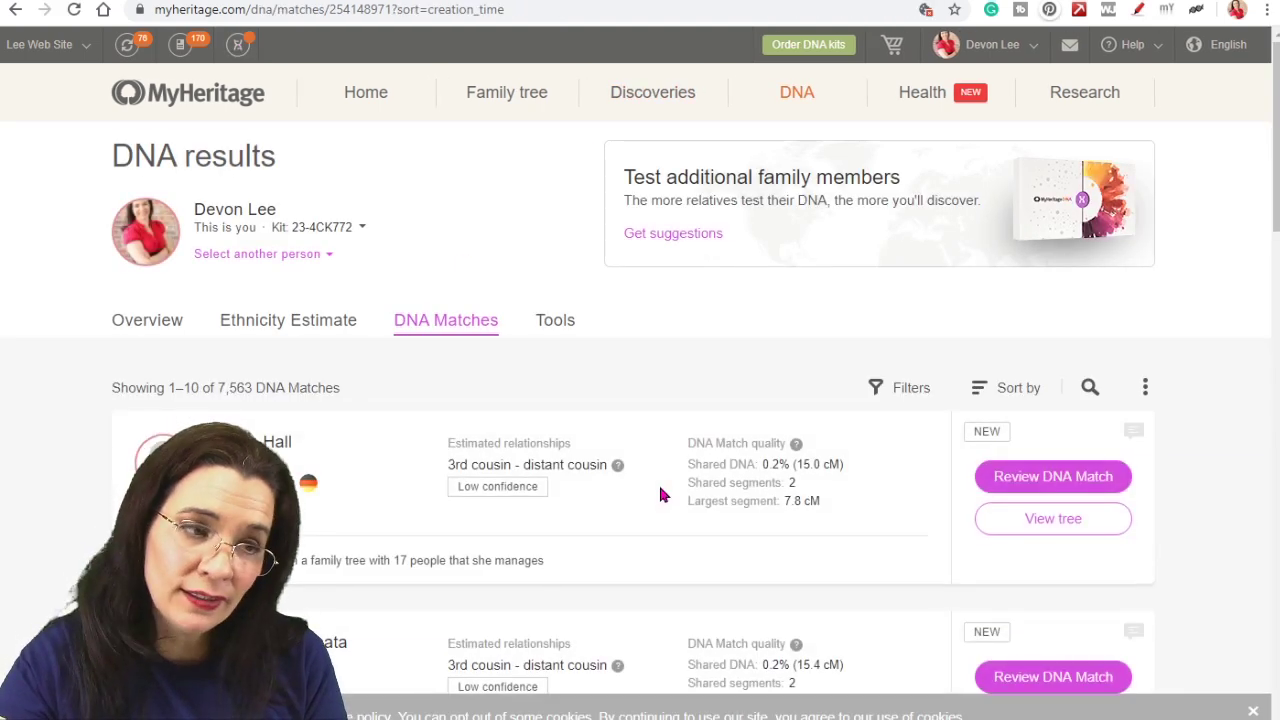
Browse the 7,563 DNA matches, then open Family events from the Home menu.
{"action": "mouse_move", "coordinate": [466, 498]}
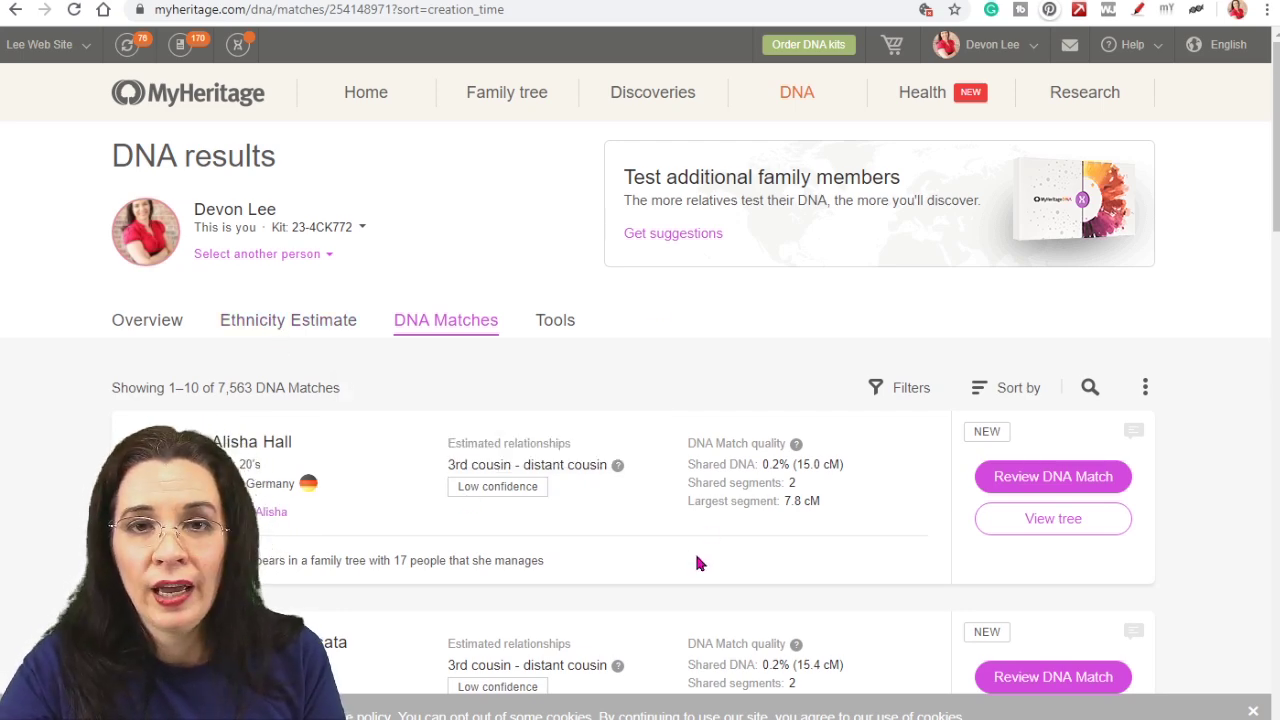
{"action": "scroll", "coordinate": [697, 558], "scroll_direction": "down", "scroll_amount": 3}
{"action": "scroll", "coordinate": [697, 556], "scroll_direction": "up", "scroll_amount": 3}
{"action": "mouse_move", "coordinate": [318, 106]}
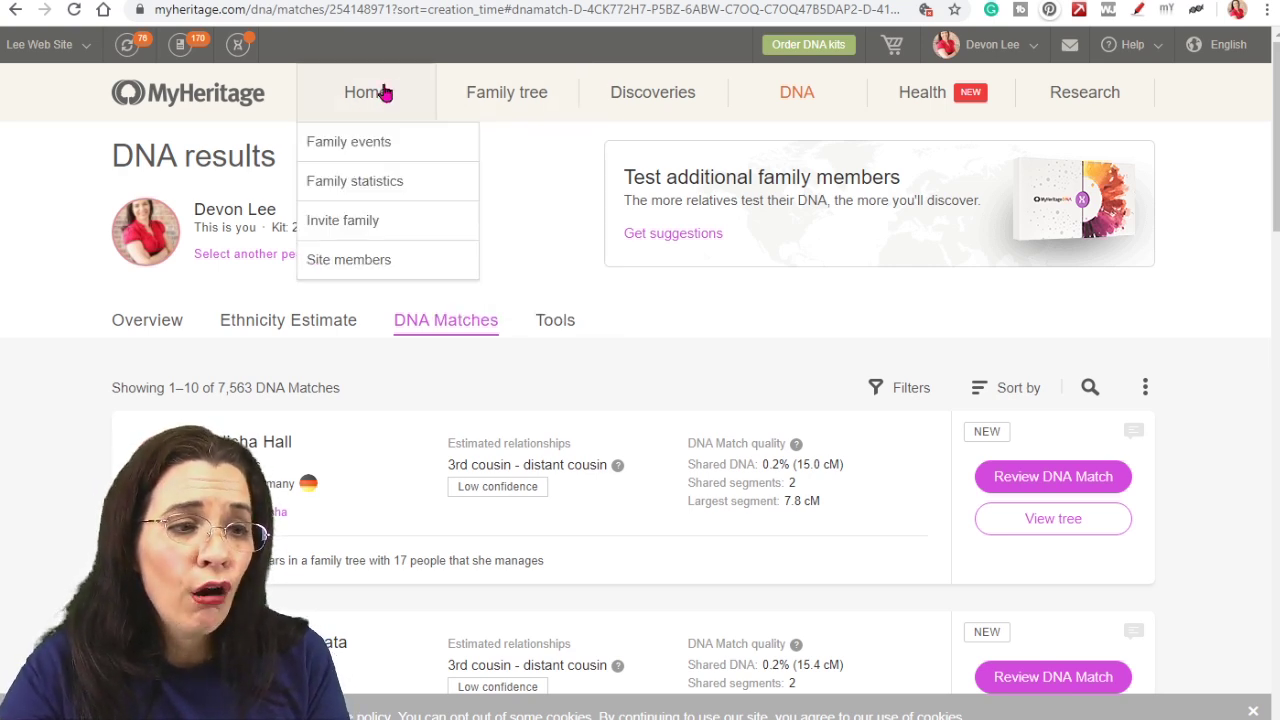
{"action": "left_click", "coordinate": [409, 157]}
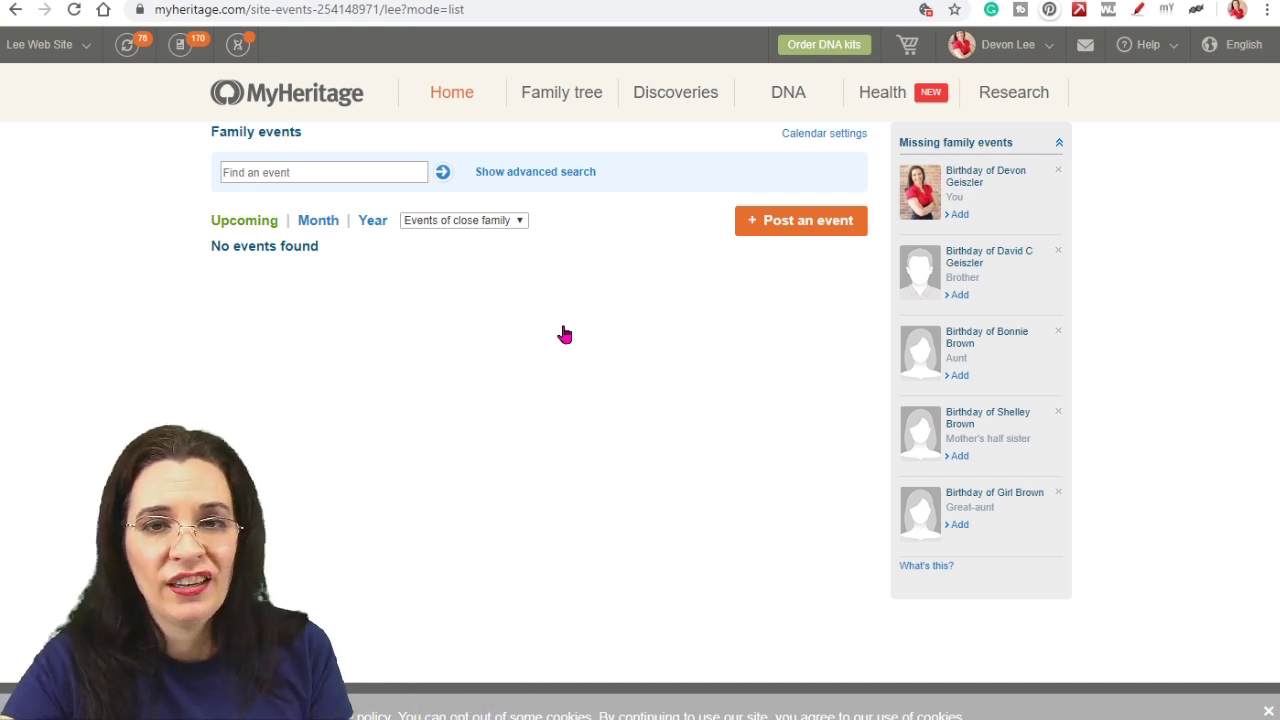
Go back to the Lee Web Site home page from the empty Family events page.
{"action": "left_click", "coordinate": [453, 94]}
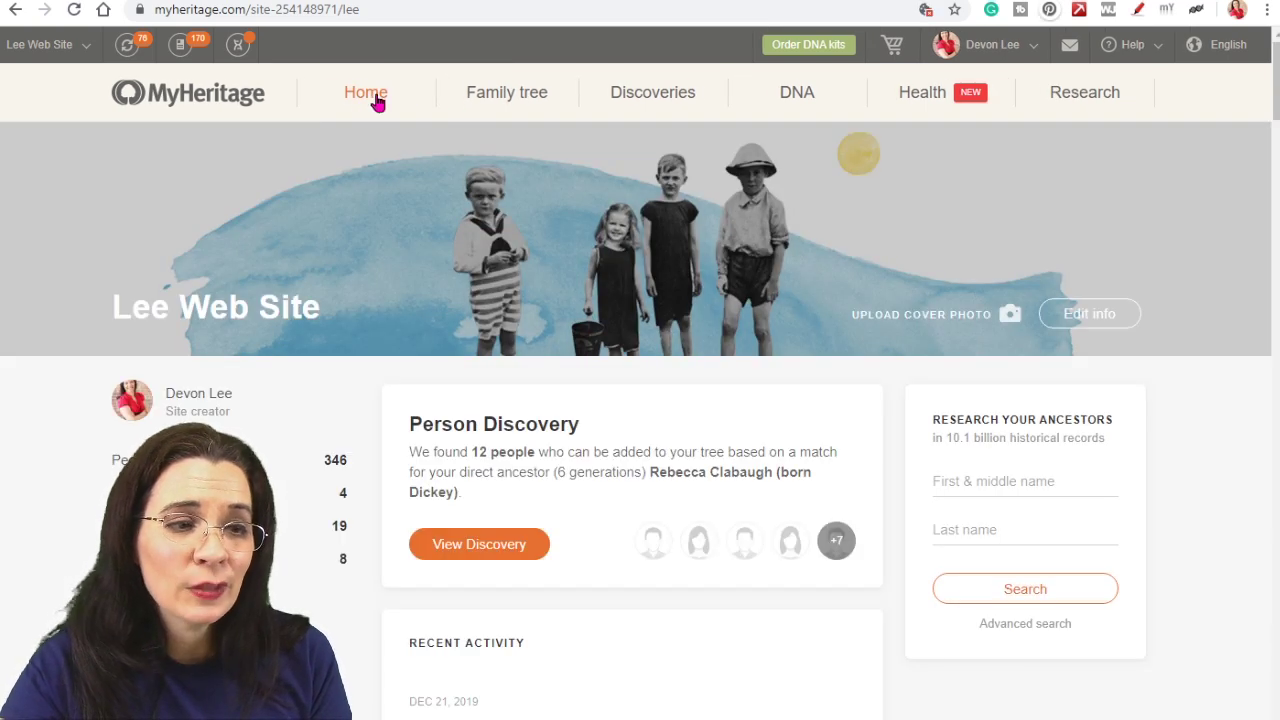
Open the Family statistics overview from the Home menu.
{"action": "mouse_move", "coordinate": [375, 100]}
{"action": "left_click", "coordinate": [366, 184]}
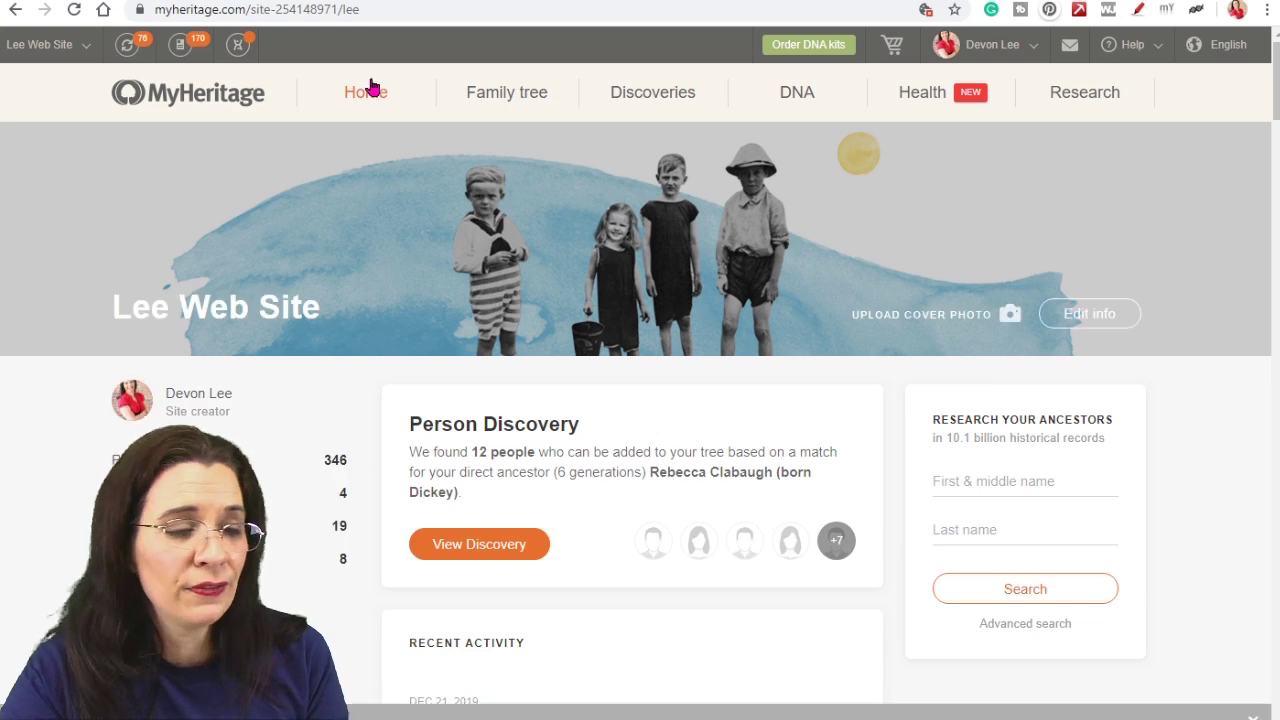
{"action": "mouse_move", "coordinate": [366, 92]}
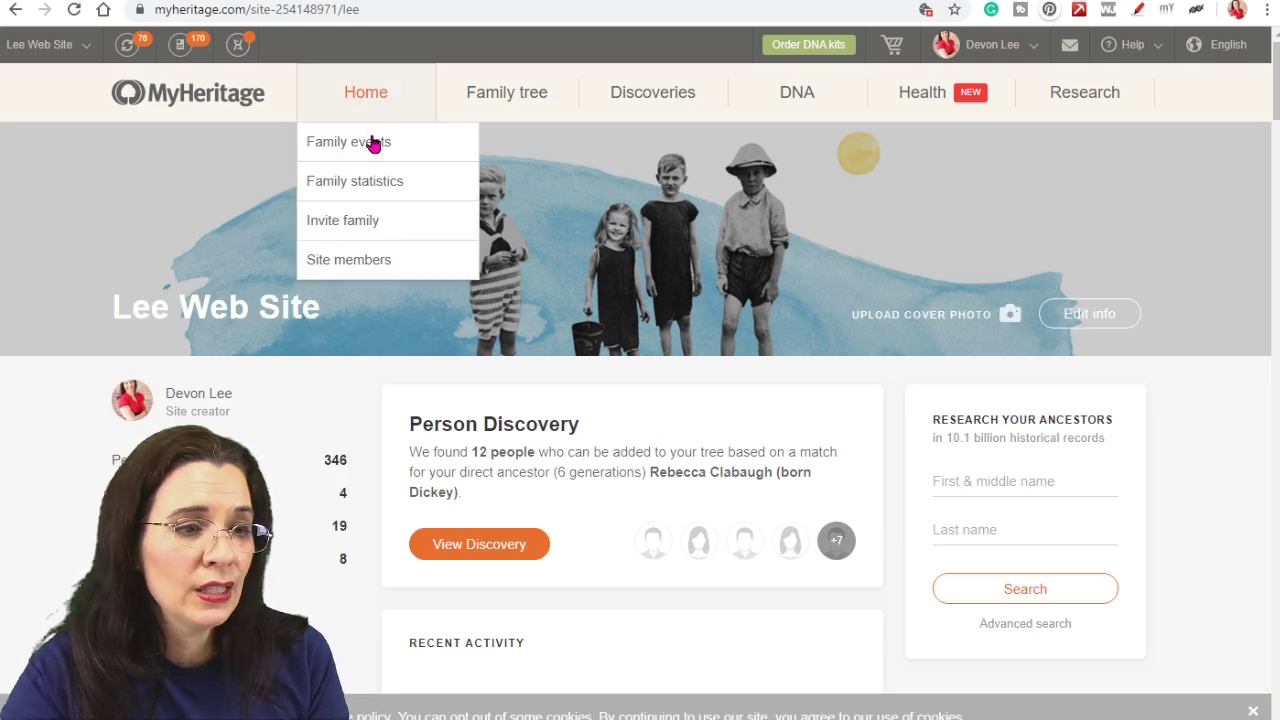
{"action": "left_click", "coordinate": [360, 180]}
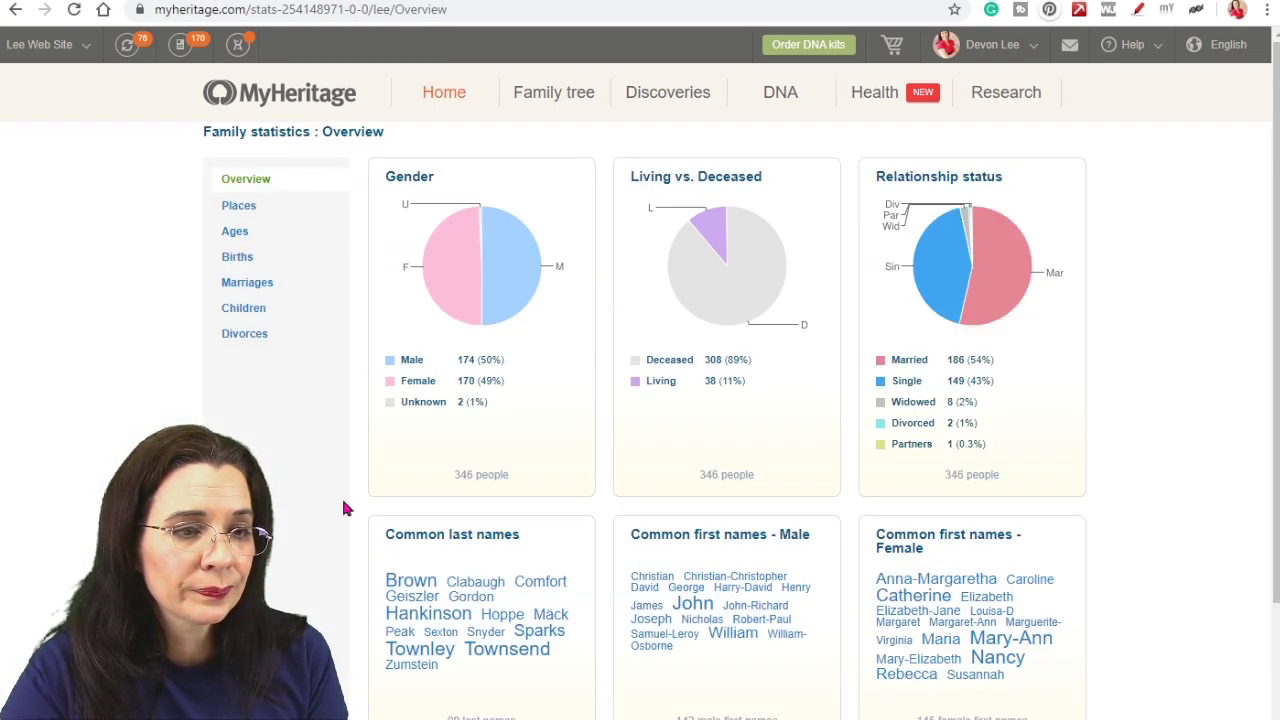
Zoom the browser page to 125%.
{"action": "left_click", "coordinate": [1267, 9]}
{"action": "left_click", "coordinate": [1210, 180]}
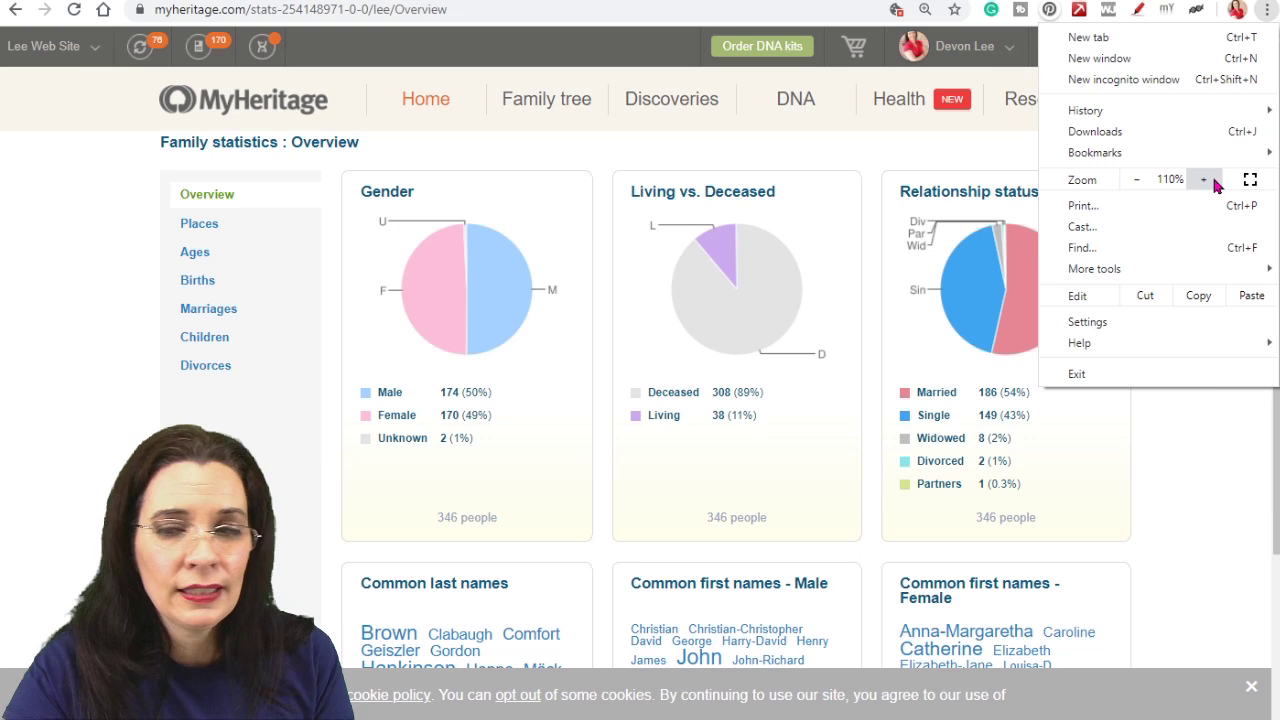
{"action": "left_click", "coordinate": [1206, 180]}
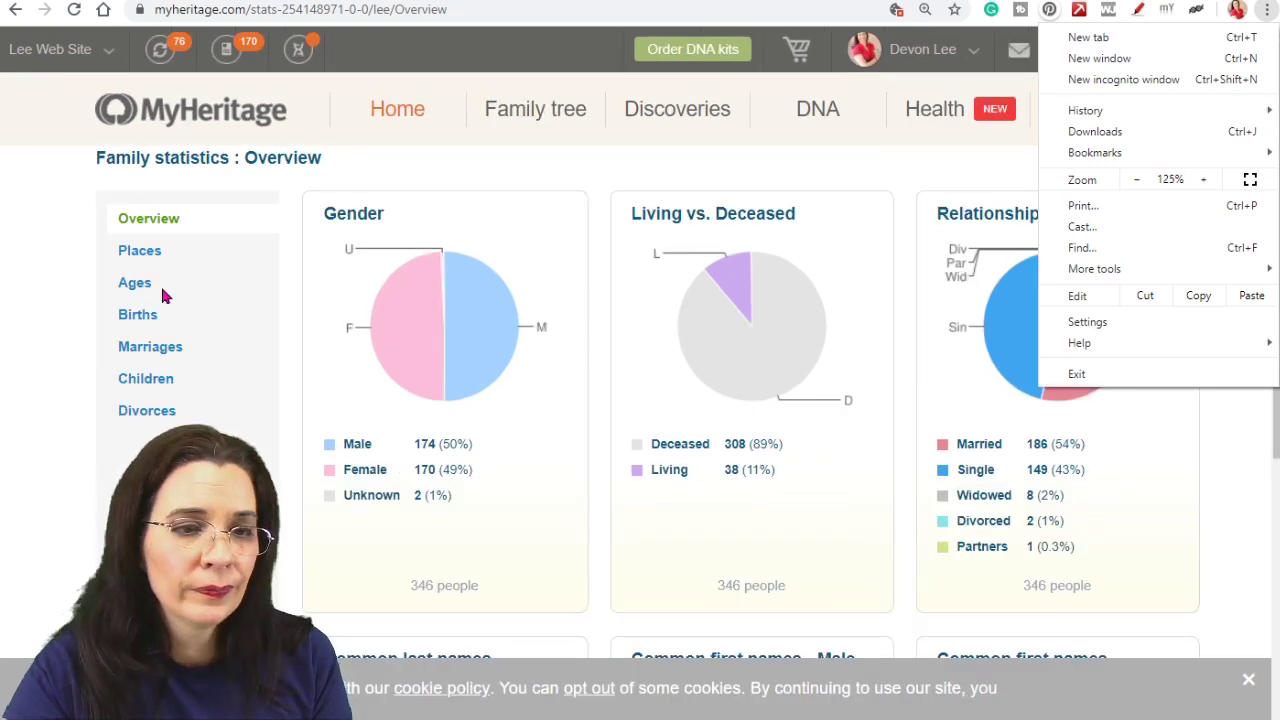
{"action": "left_click", "coordinate": [17, 250]}
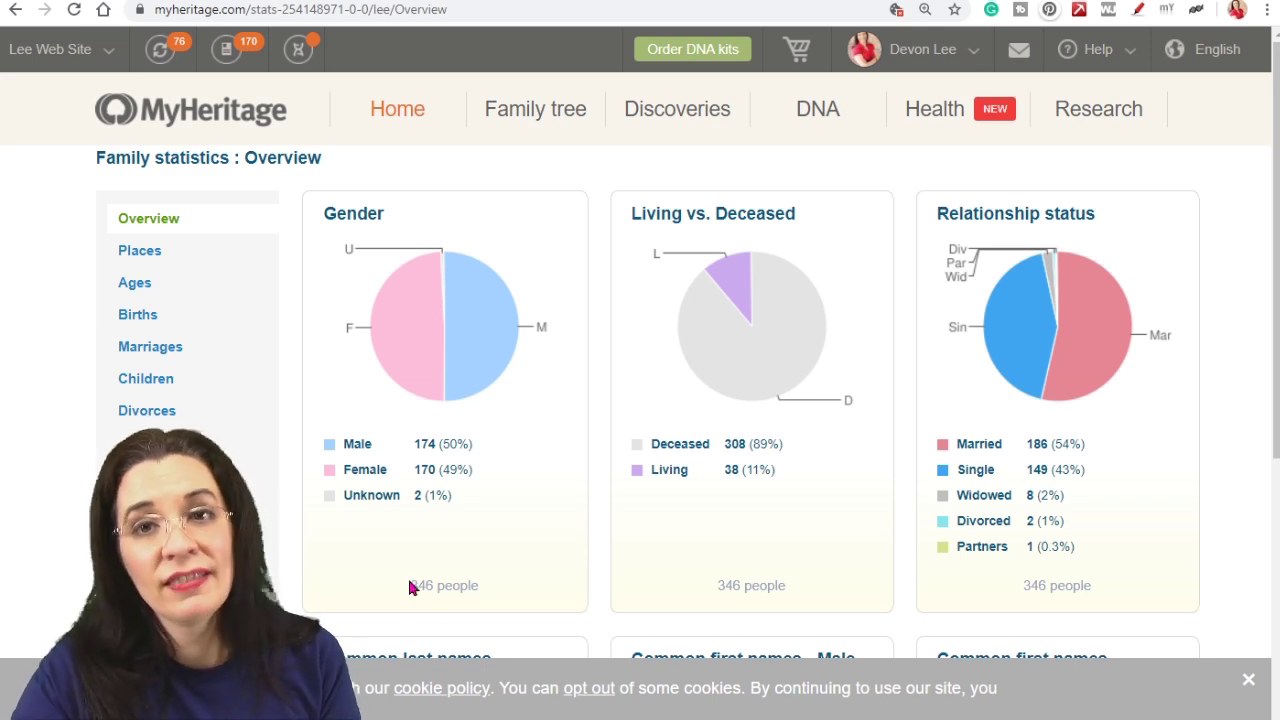
Scroll through the relationship status charts and common name lists.
{"action": "scroll", "coordinate": [409, 587], "scroll_direction": "down", "scroll_amount": 1}
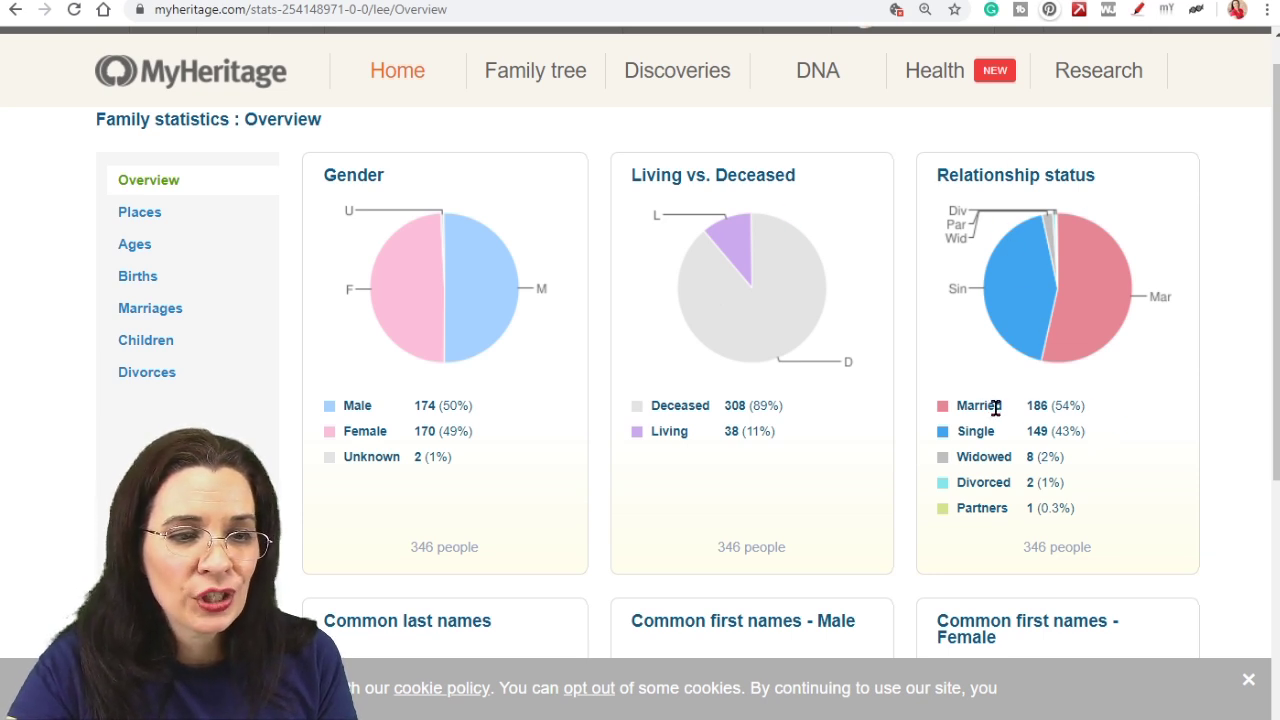
{"action": "left_click_drag", "start_coordinate": [957, 406], "coordinate": [1069, 409]}
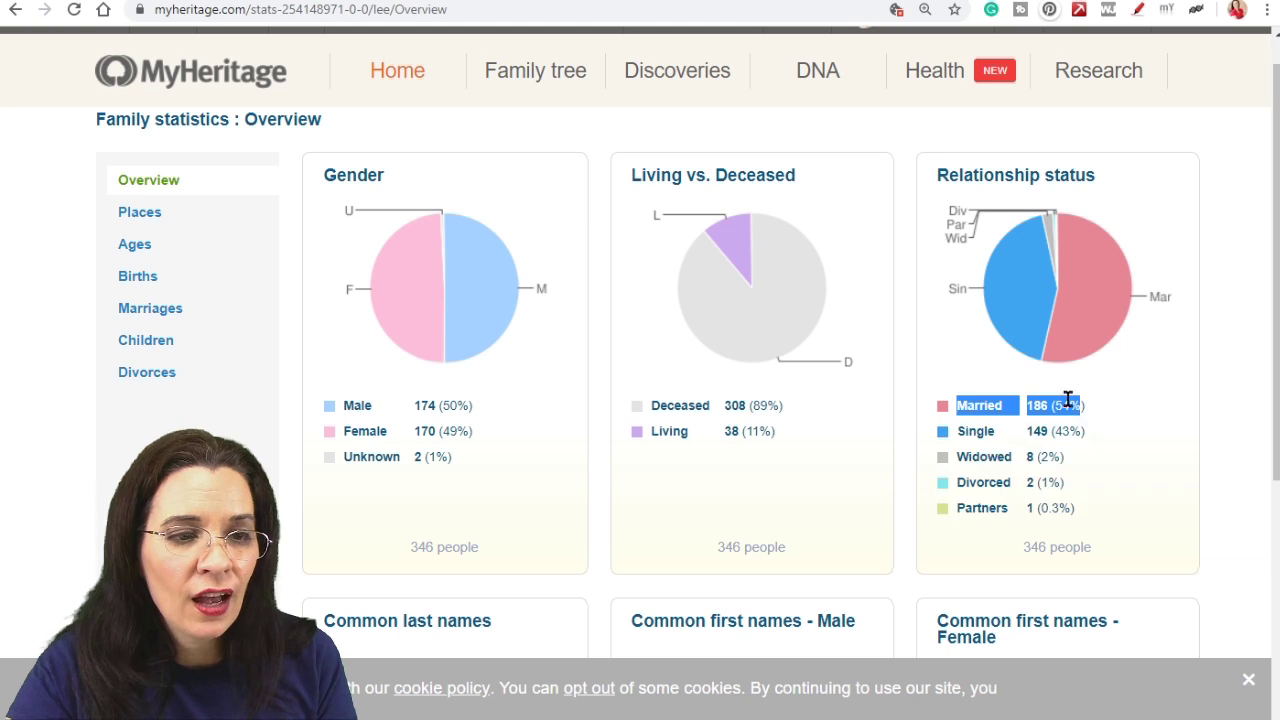
{"action": "left_click", "coordinate": [949, 331]}
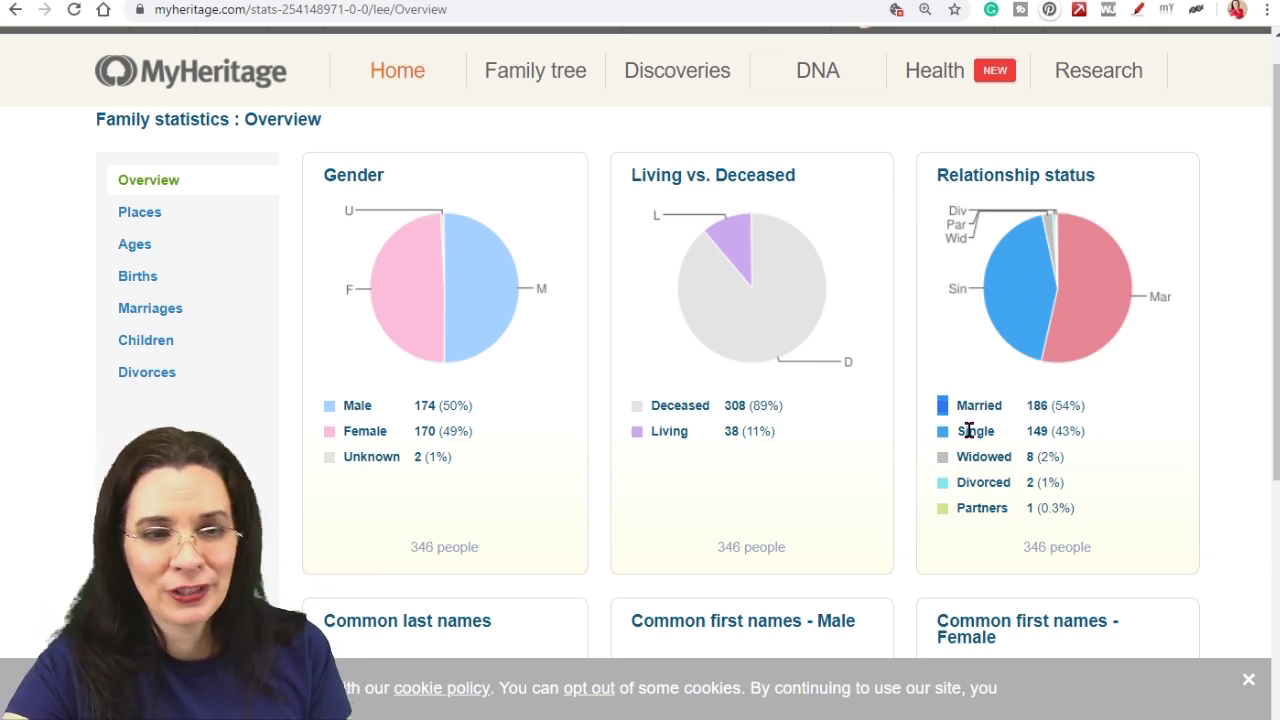
{"action": "scroll", "coordinate": [1023, 449], "scroll_direction": "down", "scroll_amount": 3}
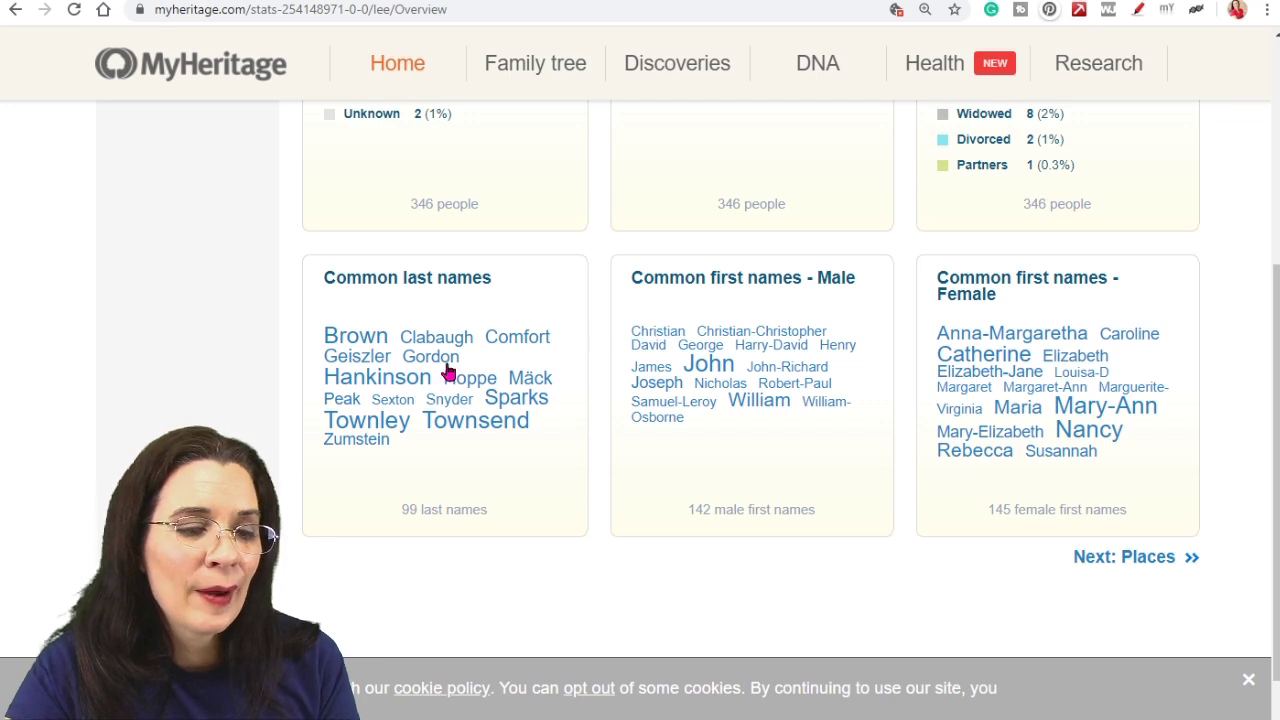
{"action": "mouse_move", "coordinate": [362, 428]}
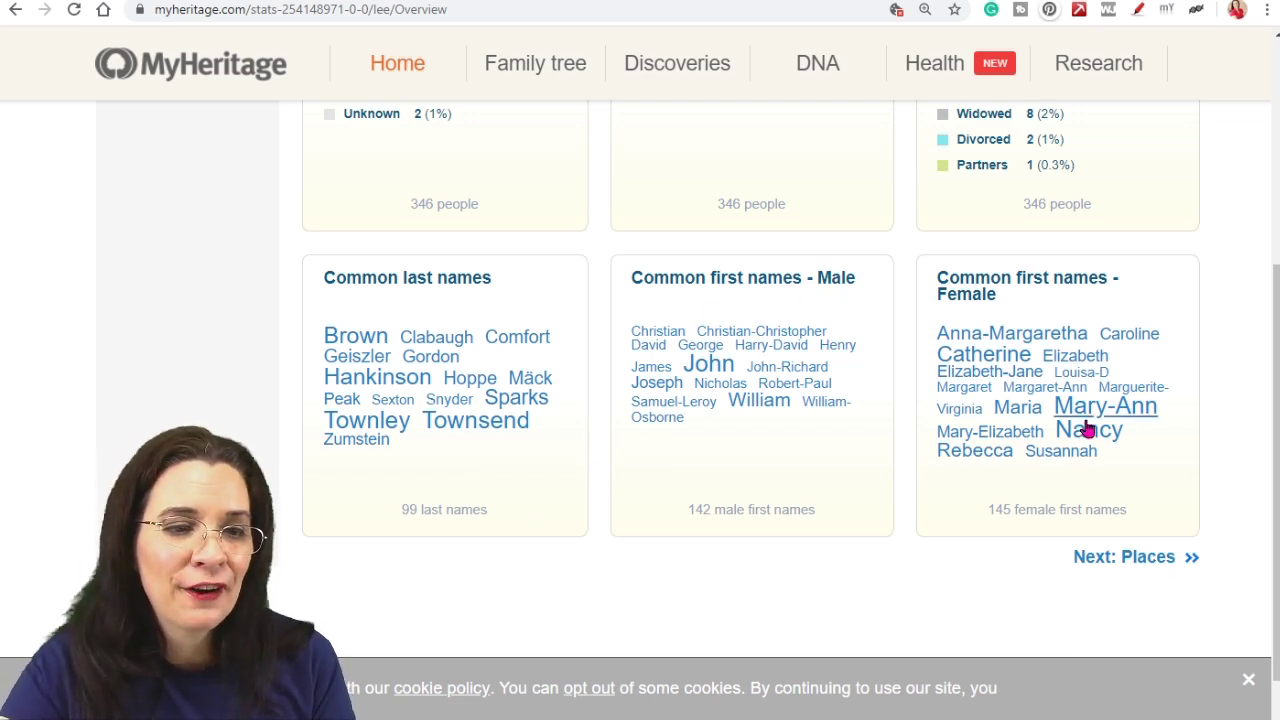
{"action": "scroll", "coordinate": [790, 574], "scroll_direction": "down", "scroll_amount": 1}
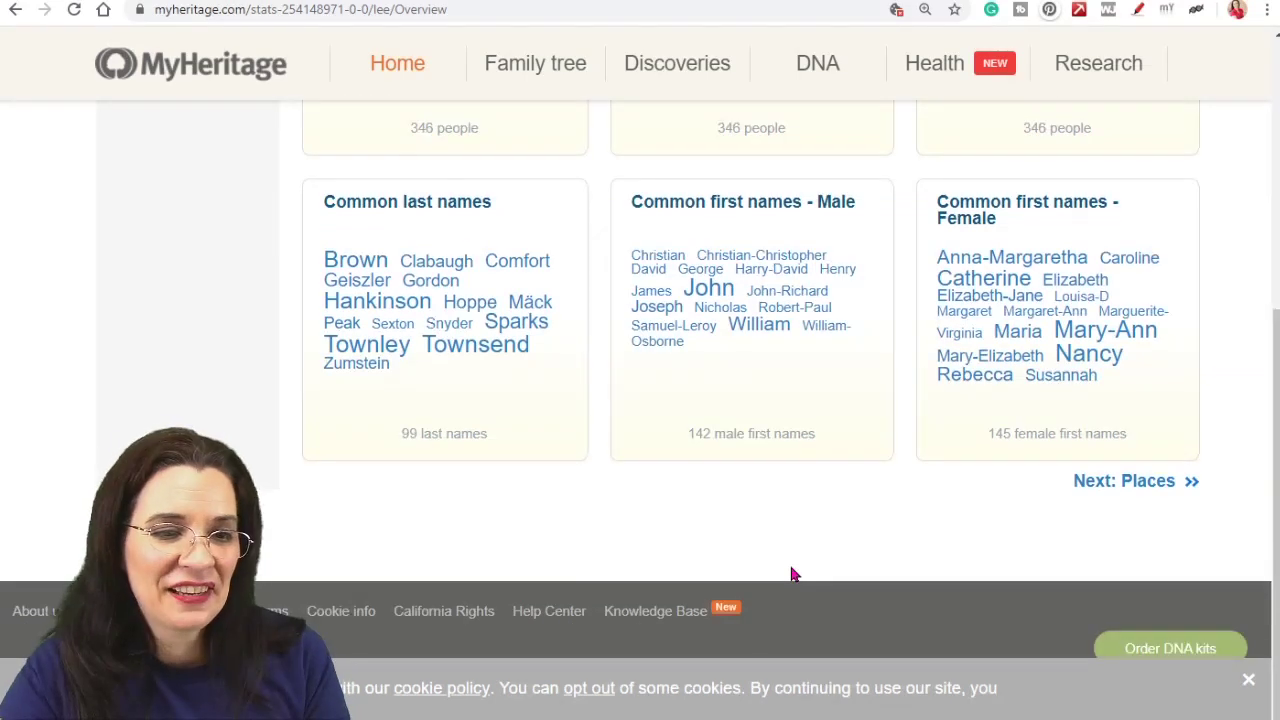
Review Places of birth, death and residence (USA 191, 84%), then move on to Ages.
{"action": "left_click", "coordinate": [1155, 483]}
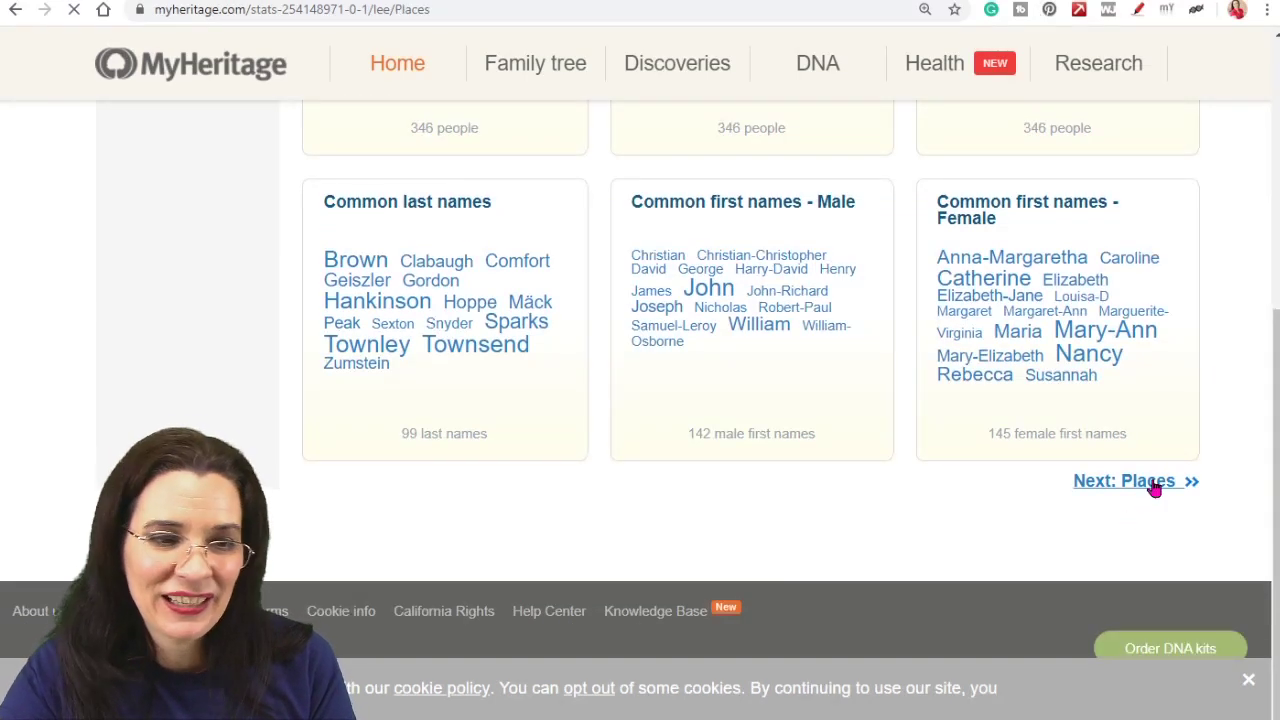
{"action": "scroll", "coordinate": [1151, 486], "scroll_direction": "down", "scroll_amount": 1}
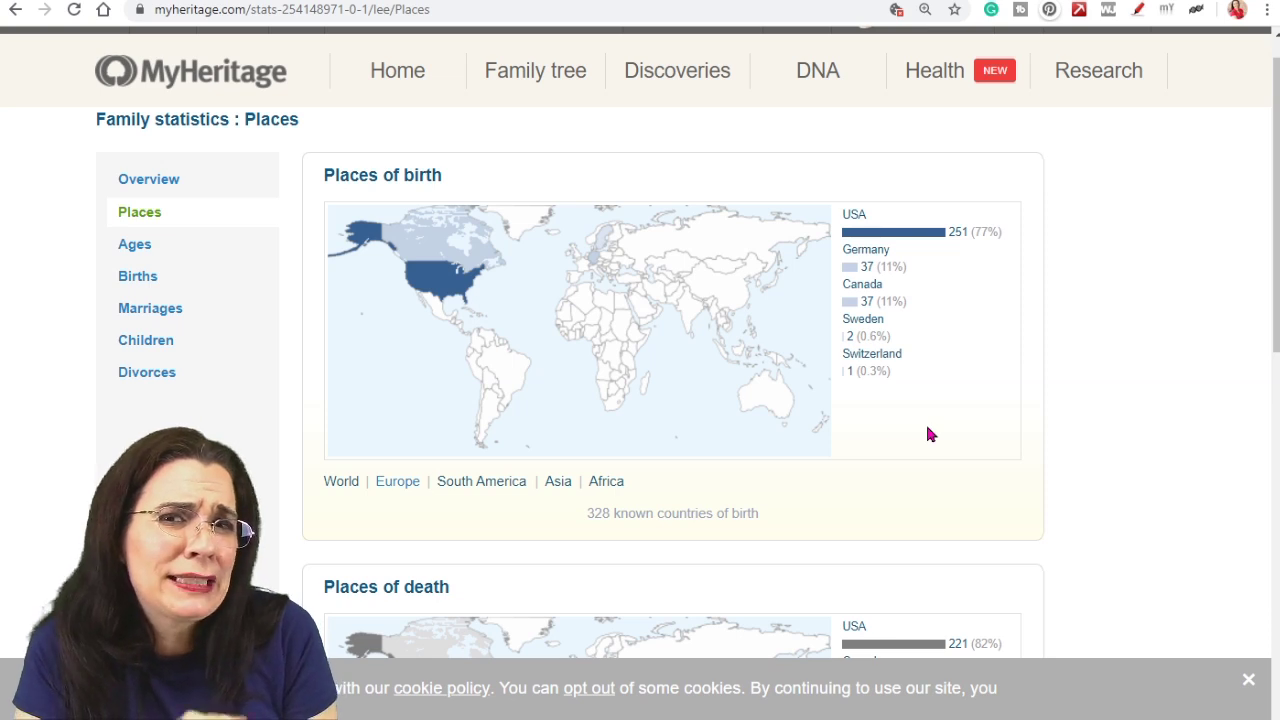
{"action": "scroll", "coordinate": [1006, 320], "scroll_direction": "down", "scroll_amount": 5}
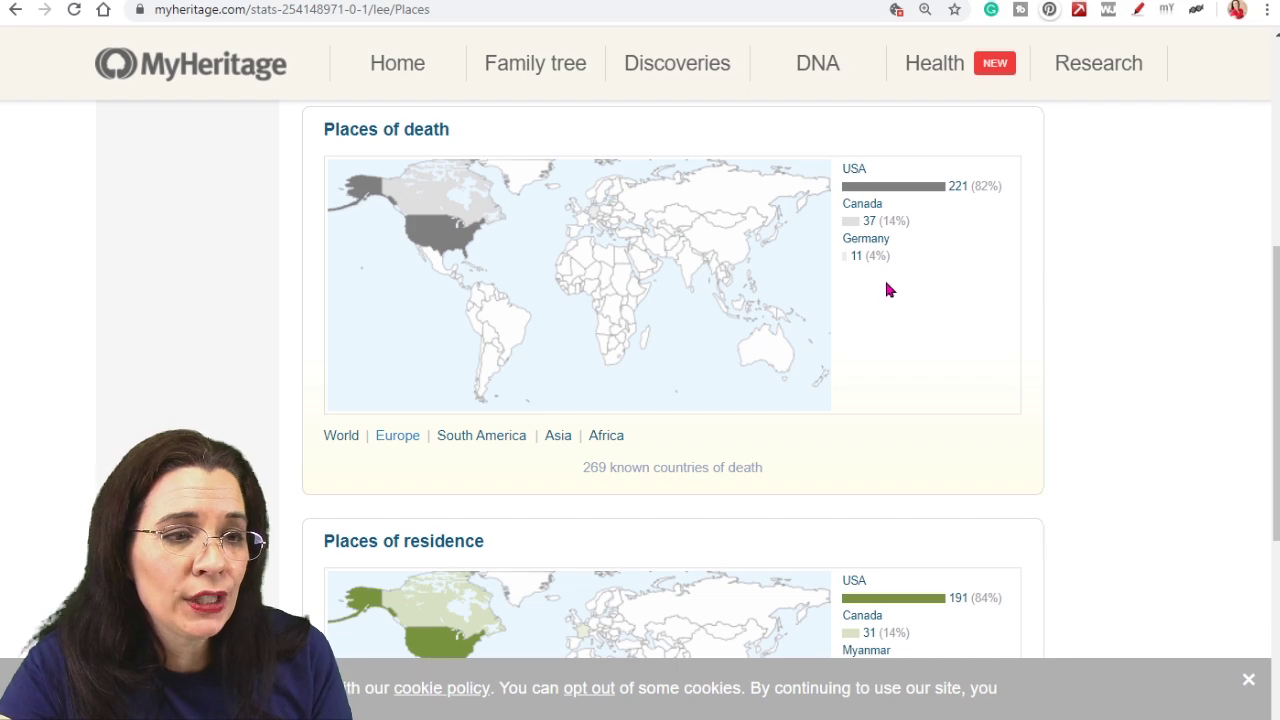
{"action": "scroll", "coordinate": [886, 290], "scroll_direction": "down", "scroll_amount": 5}
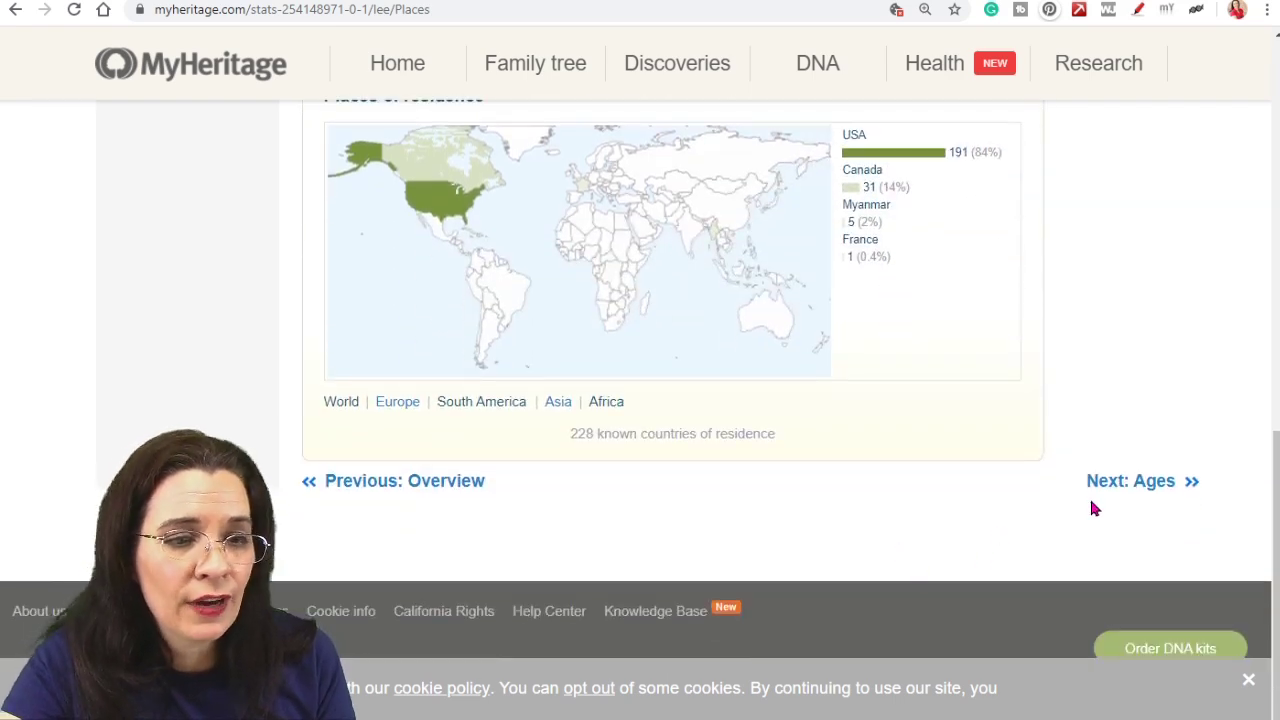
{"action": "left_click", "coordinate": [1155, 482]}
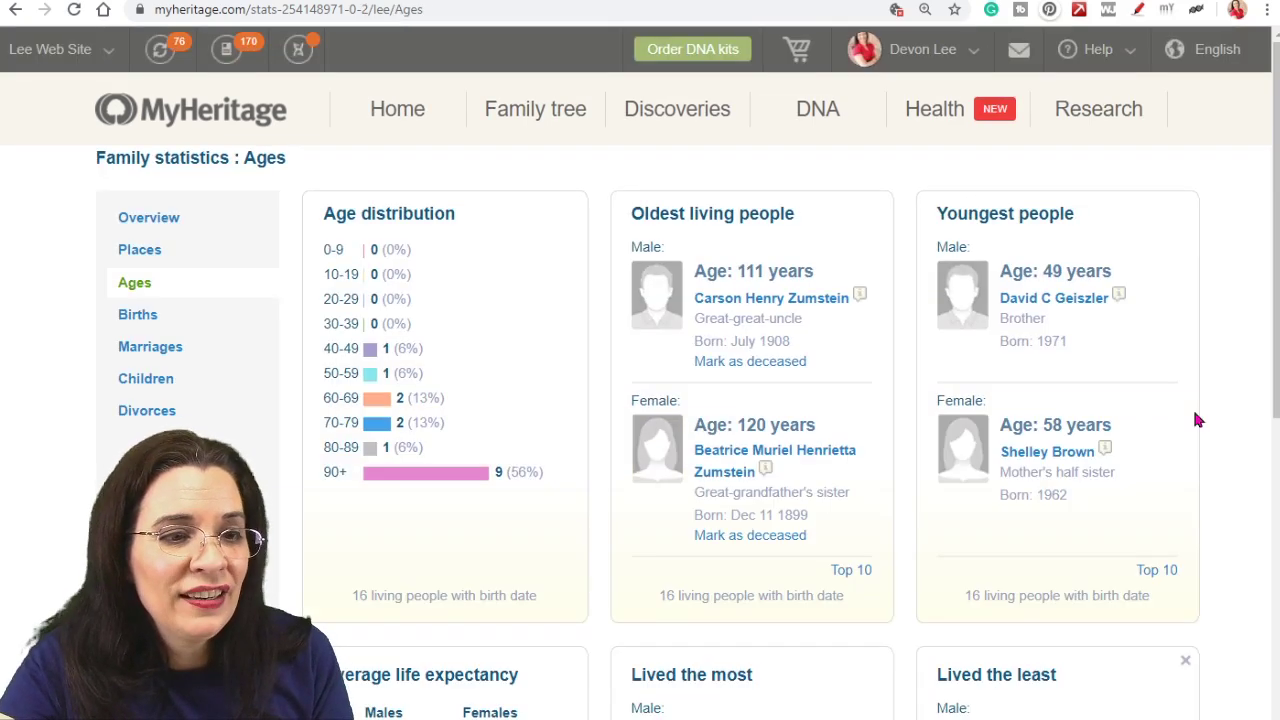
Check the oldest living man's details and the oldest woman's 120-year age.
{"action": "scroll", "coordinate": [1197, 420], "scroll_direction": "down", "scroll_amount": 1}
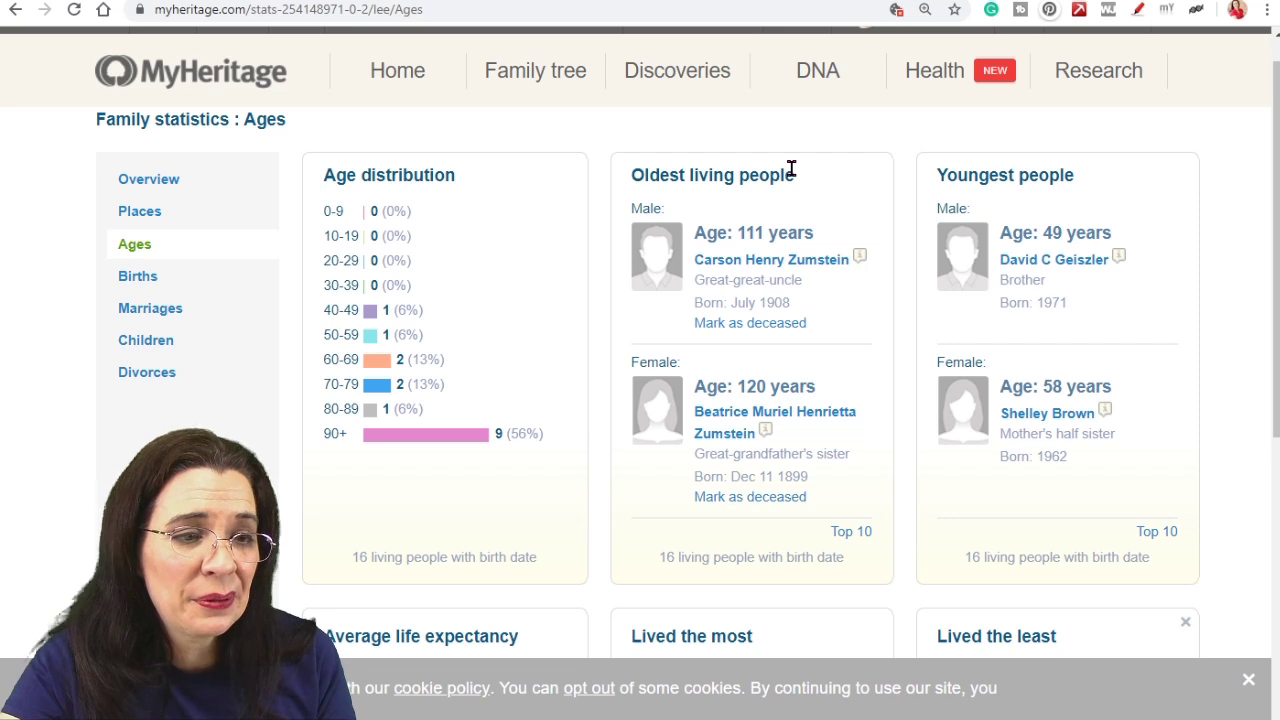
{"action": "left_click", "coordinate": [822, 262]}
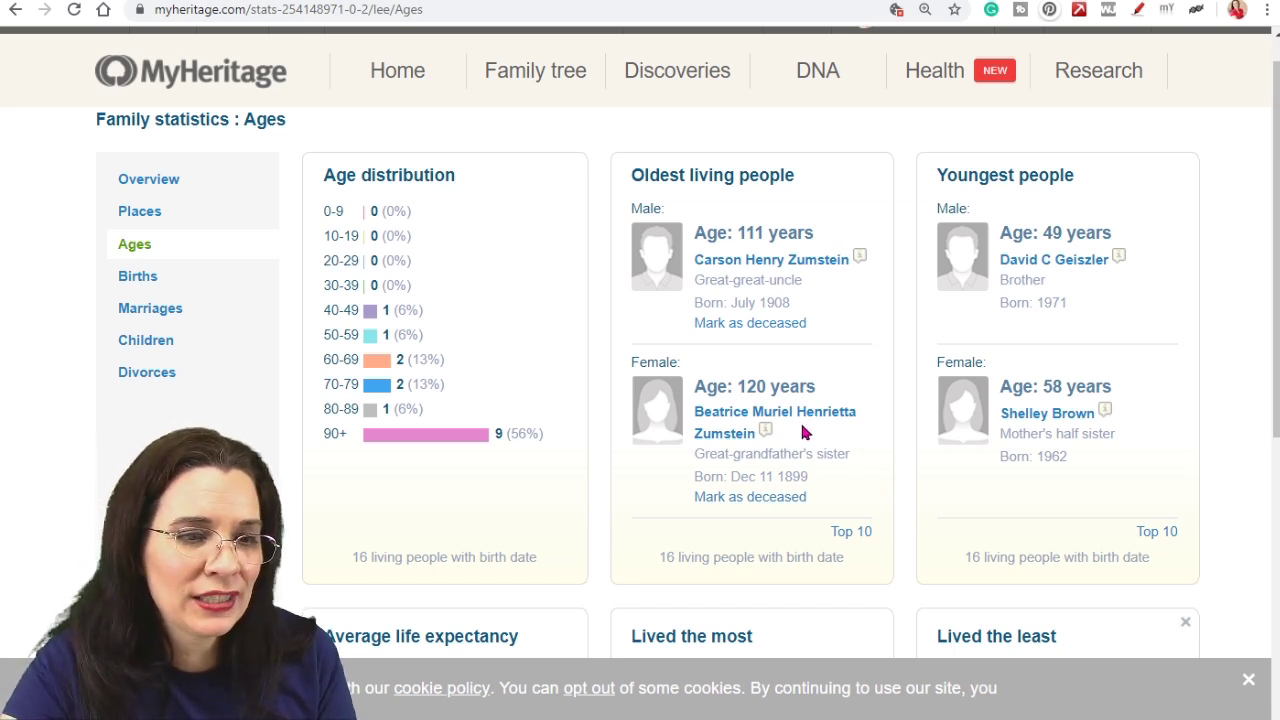
{"action": "left_click_drag", "start_coordinate": [816, 386], "coordinate": [747, 387]}
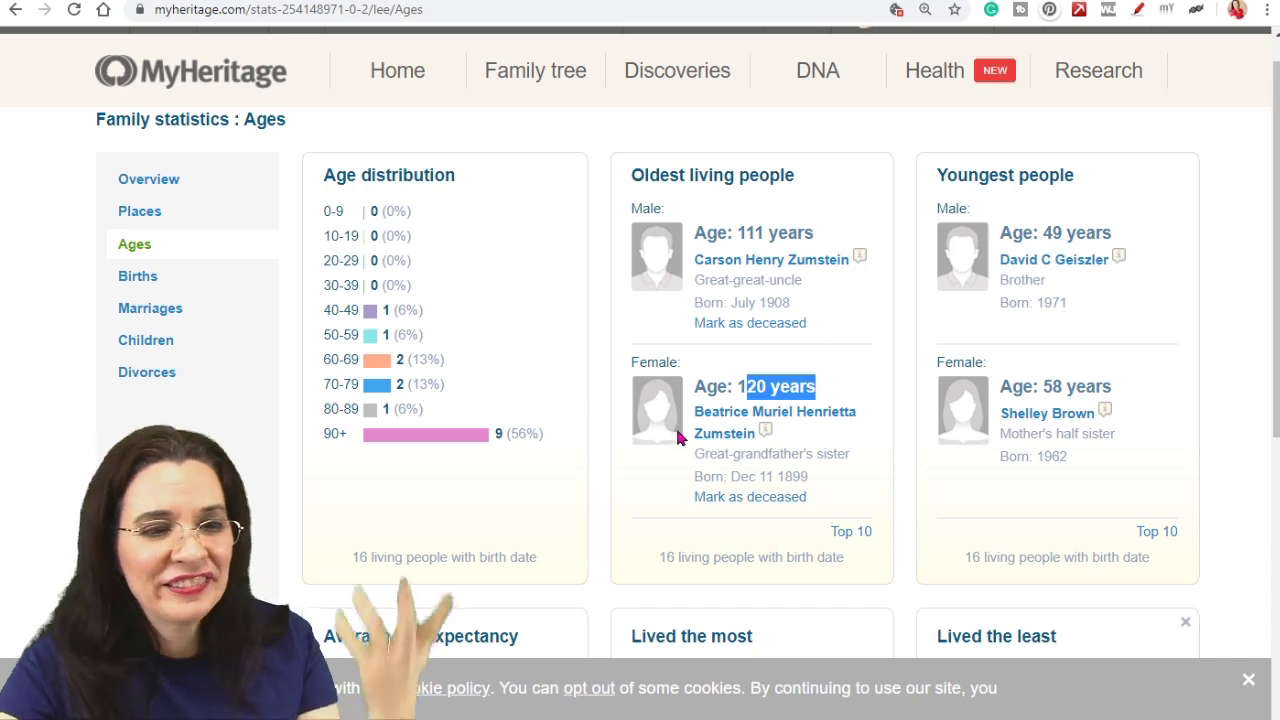
Scroll through the remaining age statistics and continue to the Births page.
{"action": "scroll", "coordinate": [695, 455], "scroll_direction": "down", "scroll_amount": 2}
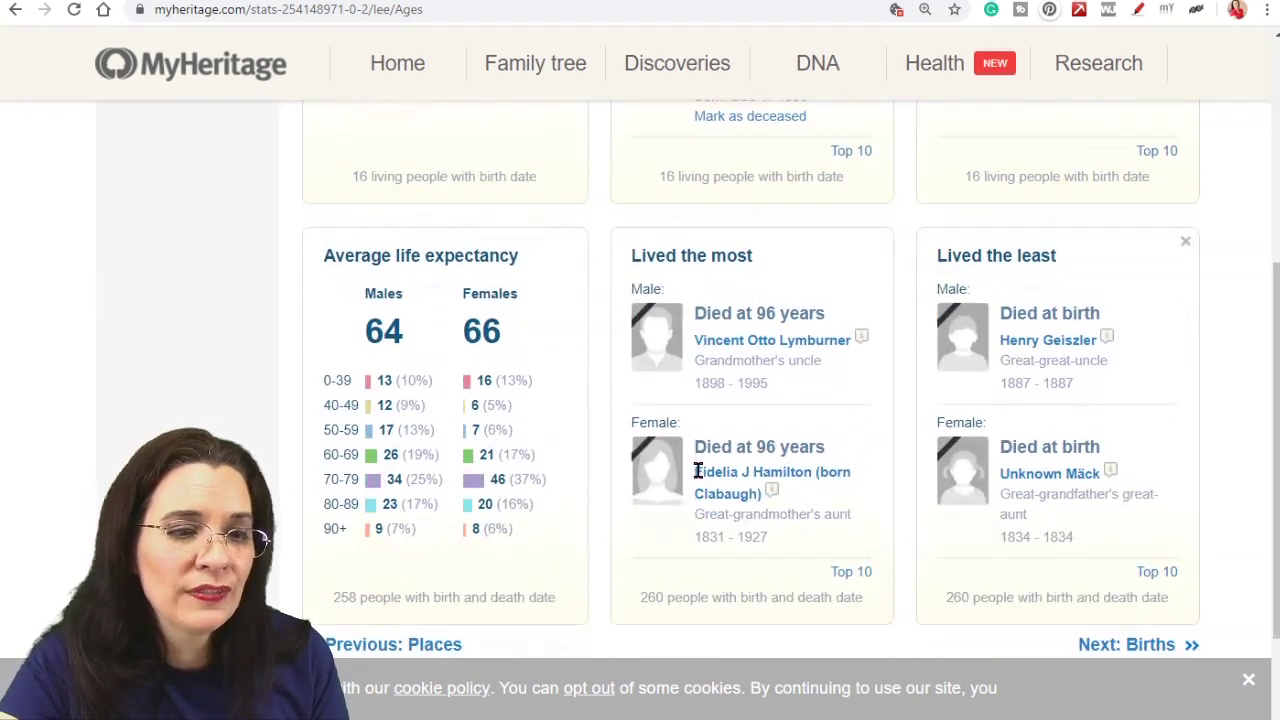
{"action": "scroll", "coordinate": [413, 280], "scroll_direction": "down", "scroll_amount": 1}
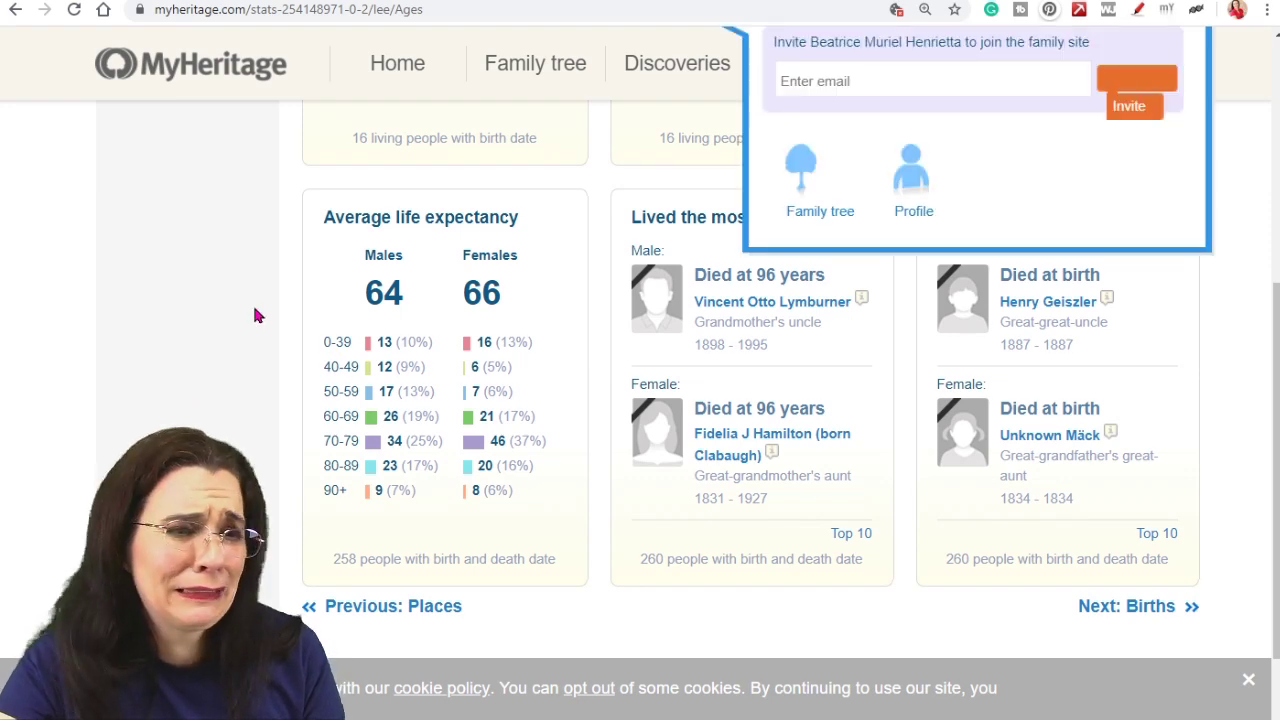
{"action": "scroll", "coordinate": [239, 349], "scroll_direction": "down", "scroll_amount": 1}
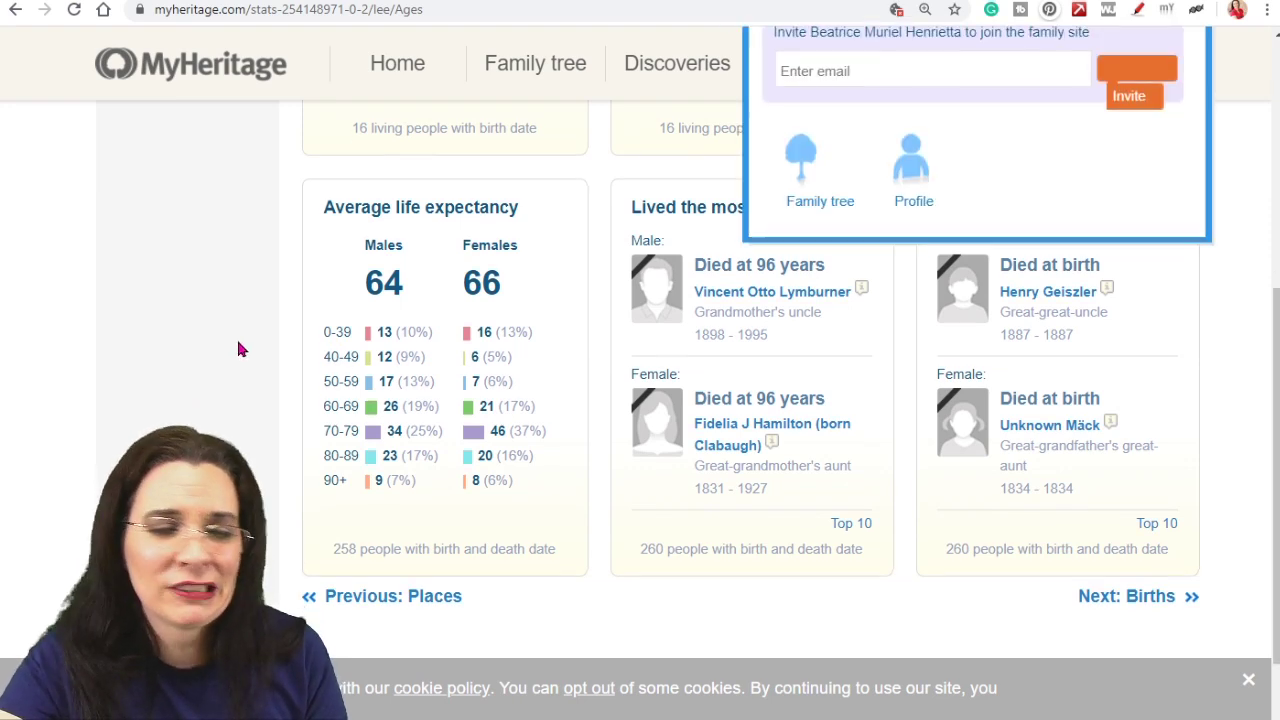
{"action": "scroll", "coordinate": [238, 349], "scroll_direction": "down", "scroll_amount": 1}
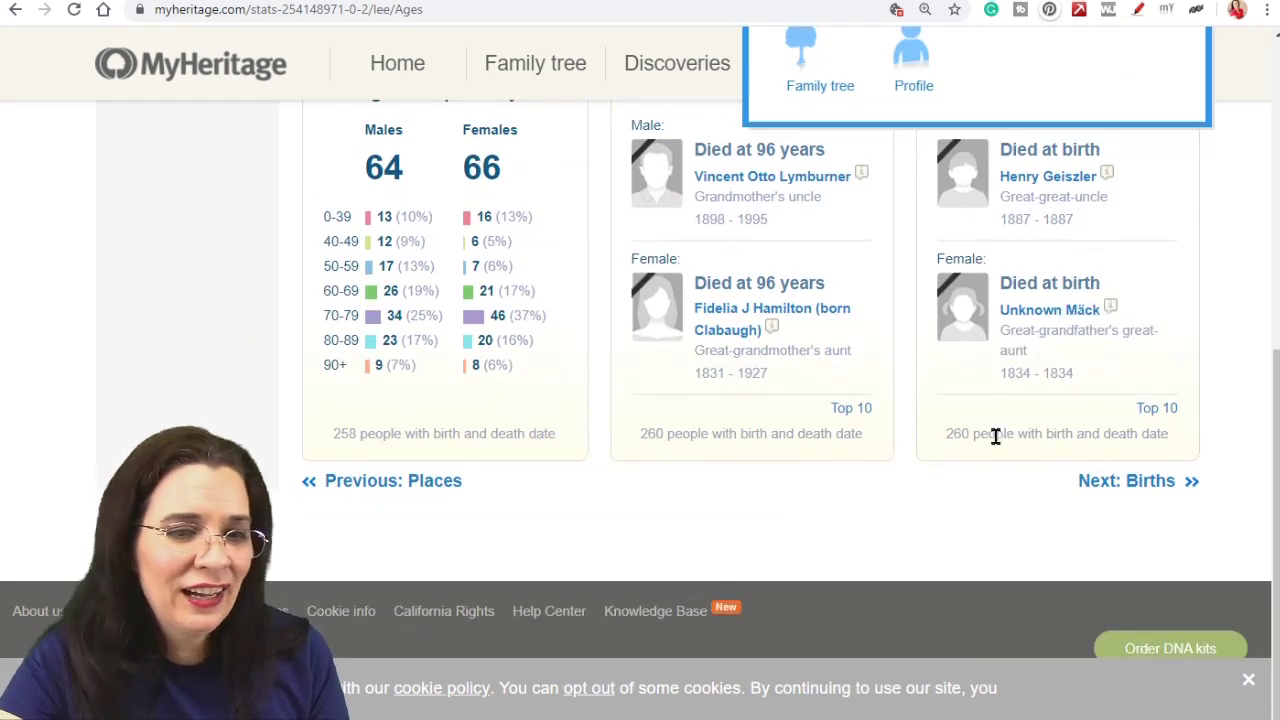
{"action": "left_click", "coordinate": [1152, 484]}
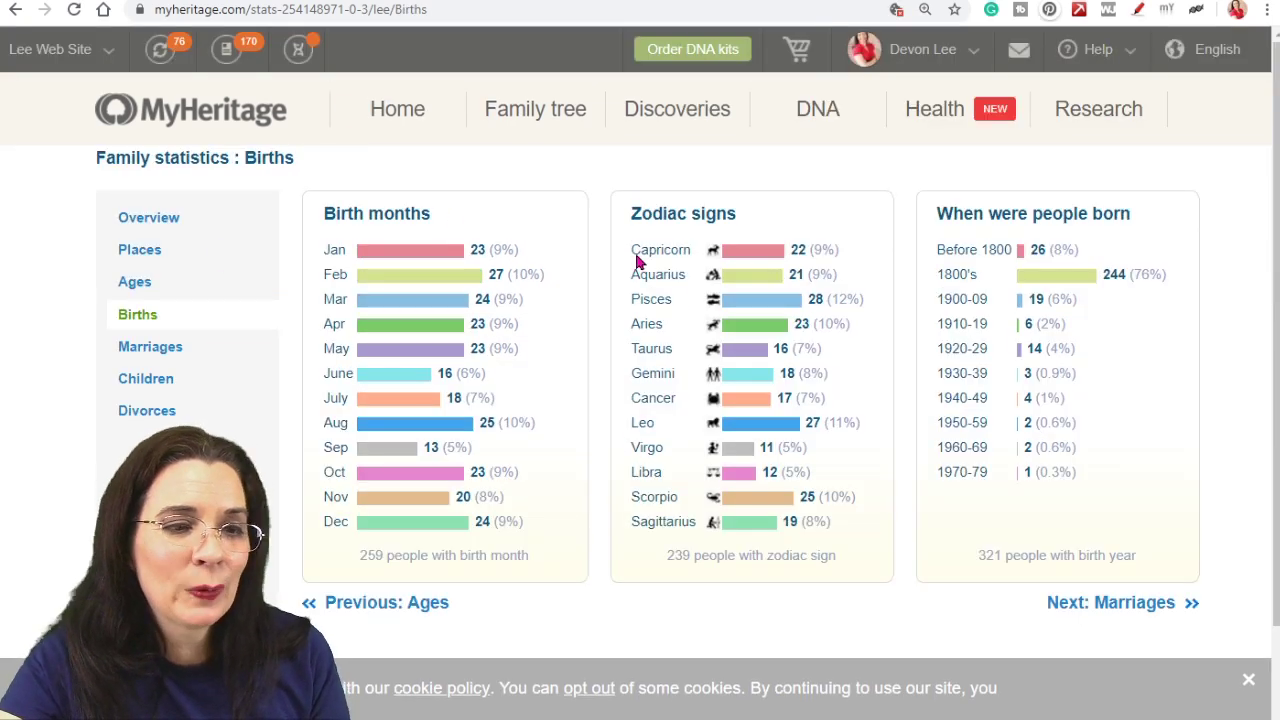
Highlight the Zodiac signs chart title.
{"action": "left_click_drag", "start_coordinate": [636, 260], "coordinate": [700, 500]}
{"action": "left_click", "coordinate": [552, 166]}
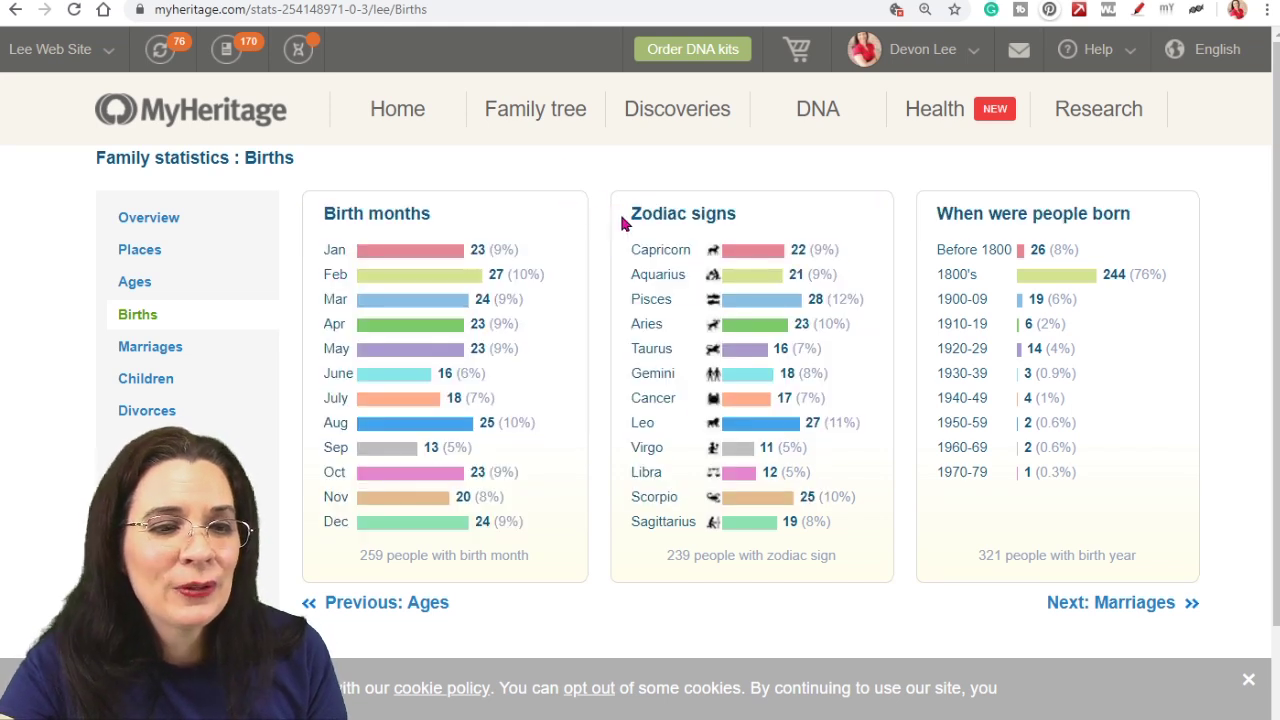
{"action": "left_click_drag", "start_coordinate": [622, 222], "coordinate": [731, 213]}
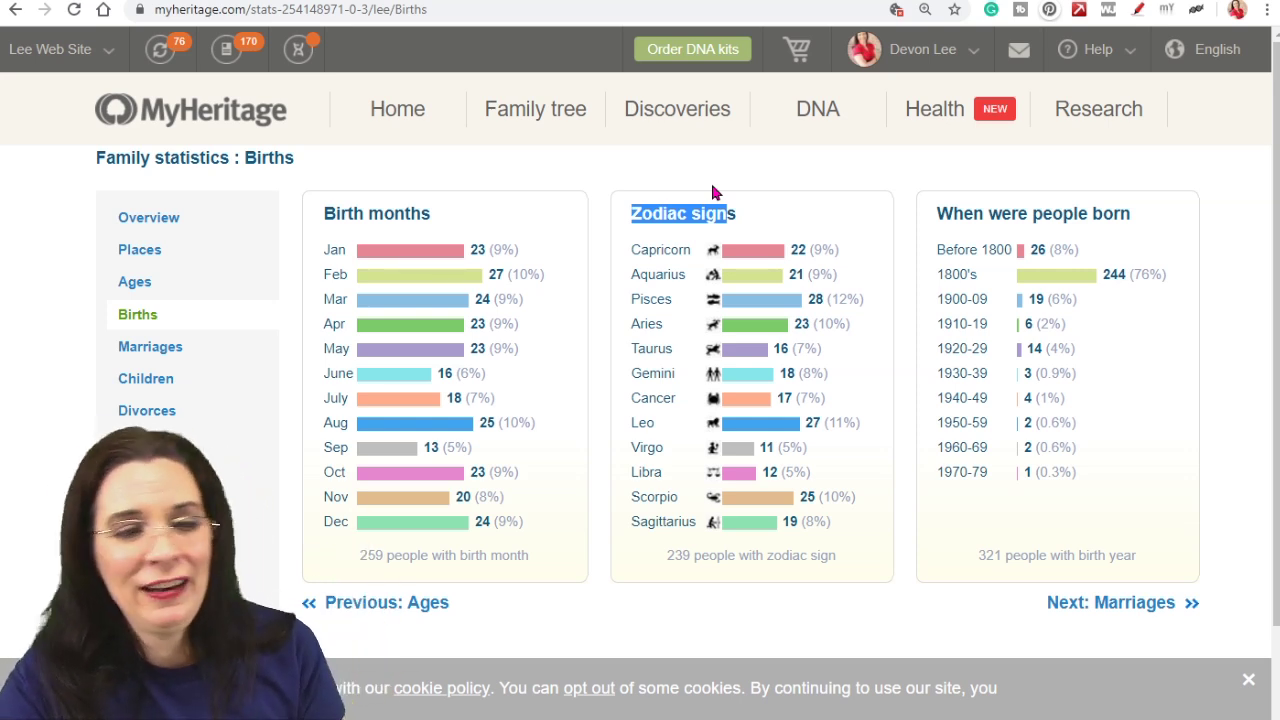
Go to the Manage trees page from the Family tree menu.
{"action": "mouse_move", "coordinate": [545, 120]}
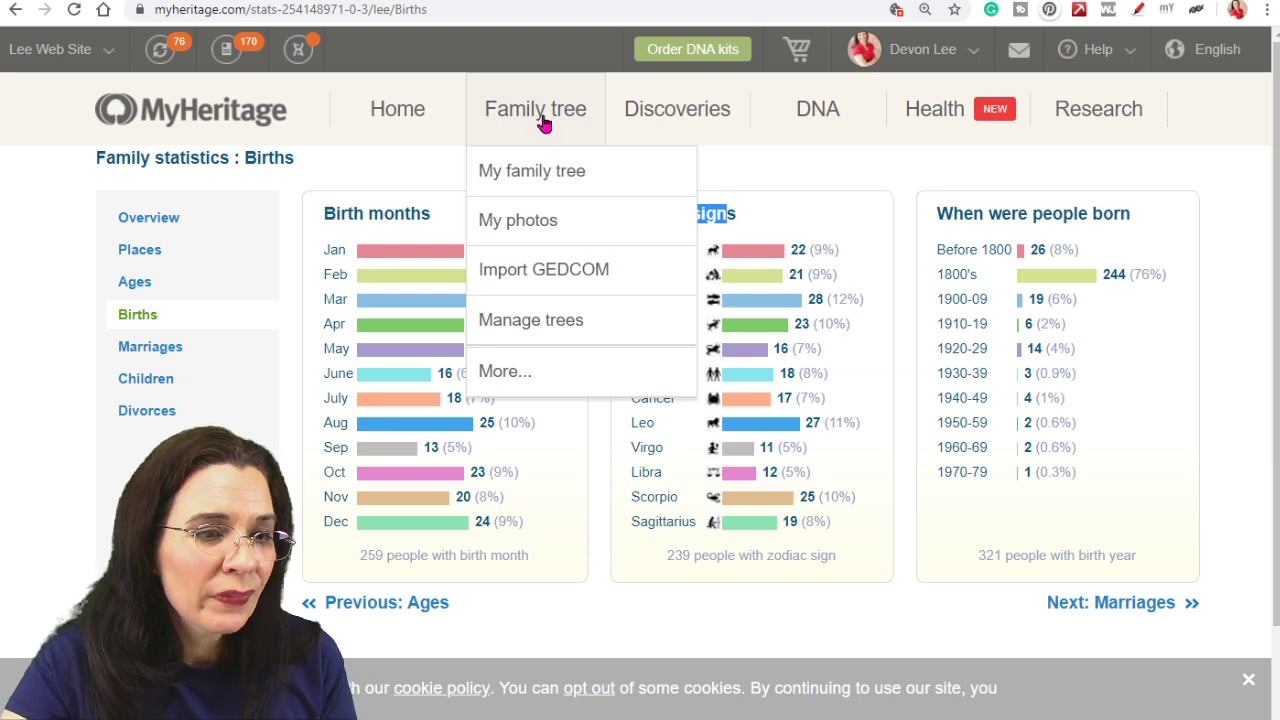
{"action": "mouse_move", "coordinate": [437, 123]}
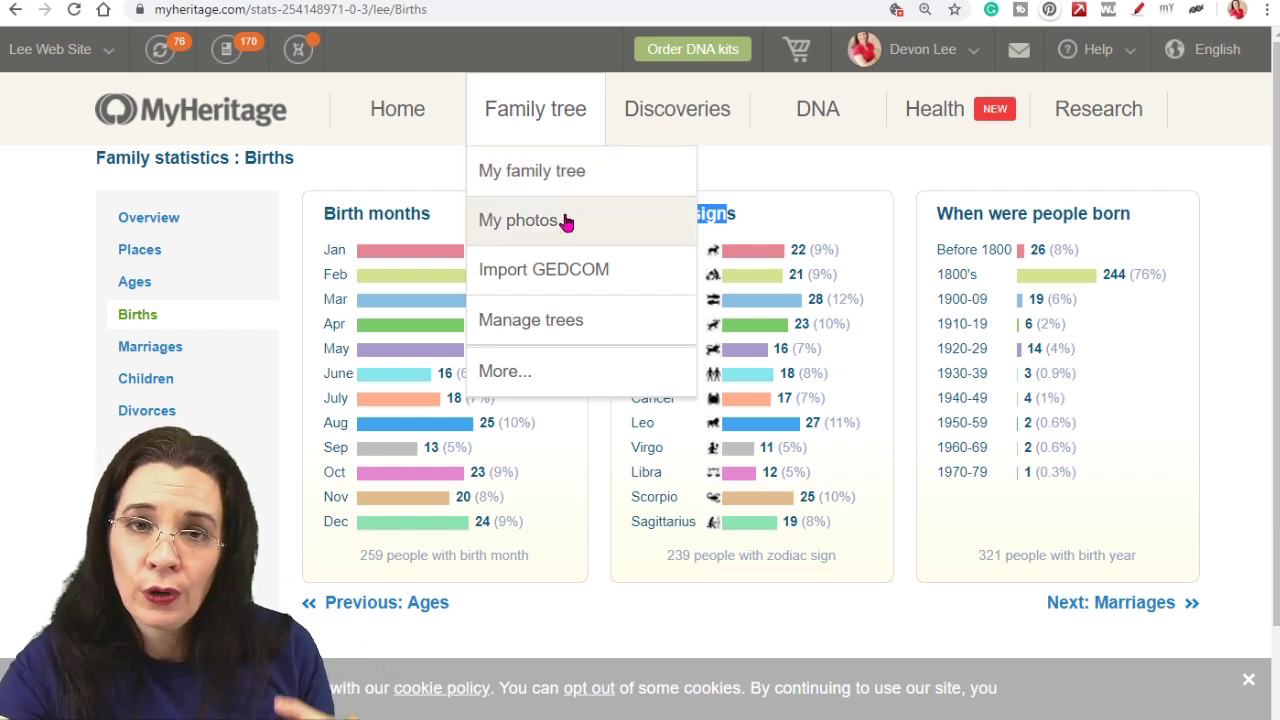
{"action": "left_click", "coordinate": [585, 322]}
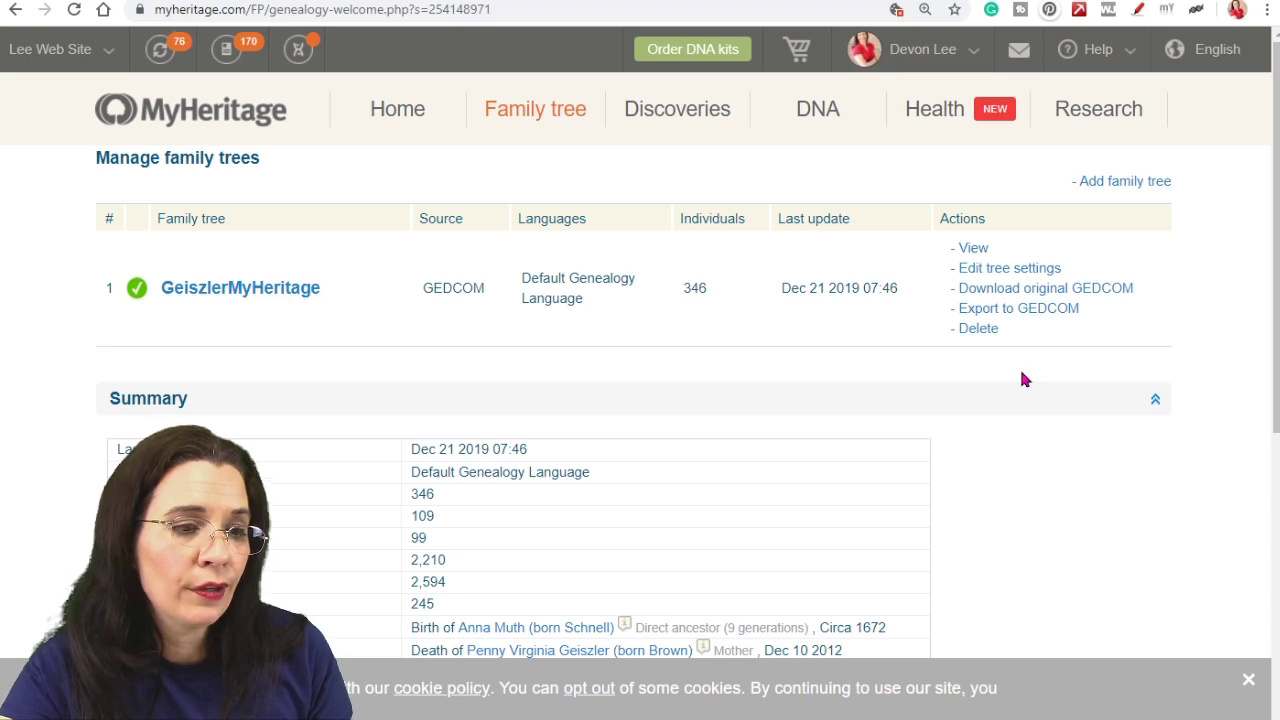
Scroll the tree summary, then reveal the additional Family tree tools under More...
{"action": "scroll", "coordinate": [1022, 378], "scroll_direction": "down", "scroll_amount": 5}
{"action": "scroll", "coordinate": [1022, 378], "scroll_direction": "down", "scroll_amount": 1}
{"action": "scroll", "coordinate": [1022, 378], "scroll_direction": "up", "scroll_amount": 6}
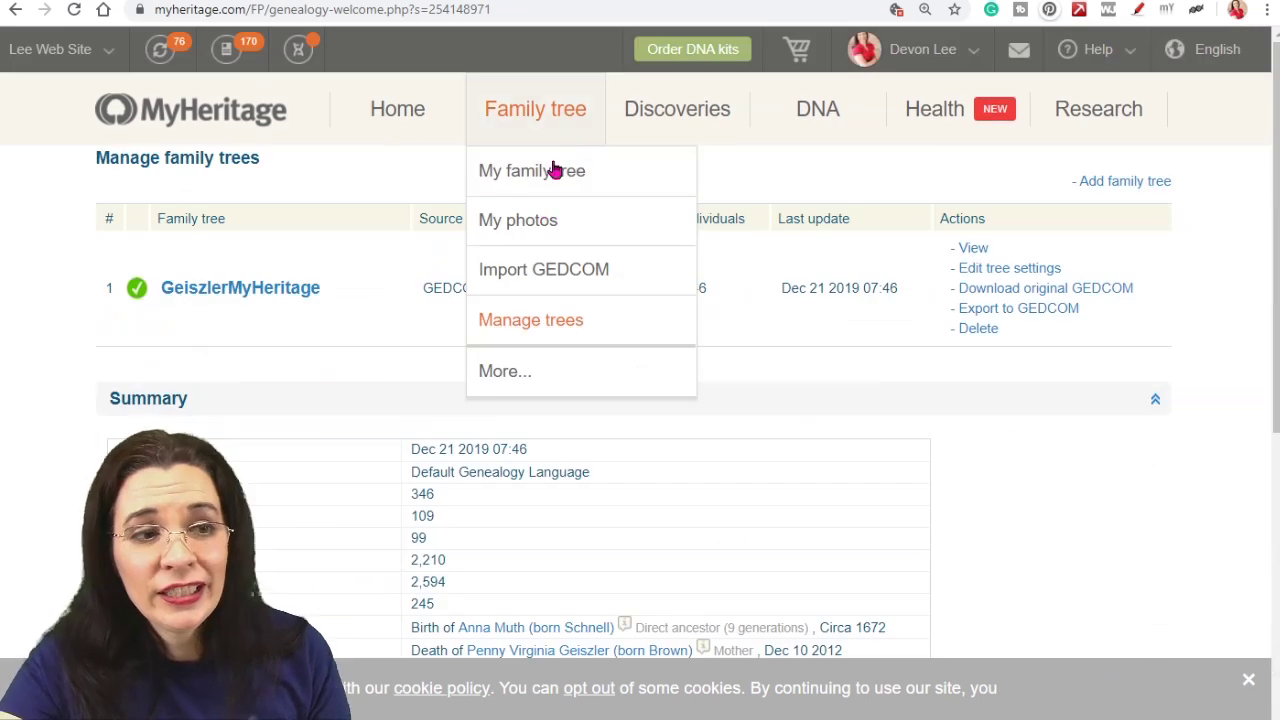
{"action": "left_click", "coordinate": [513, 374]}
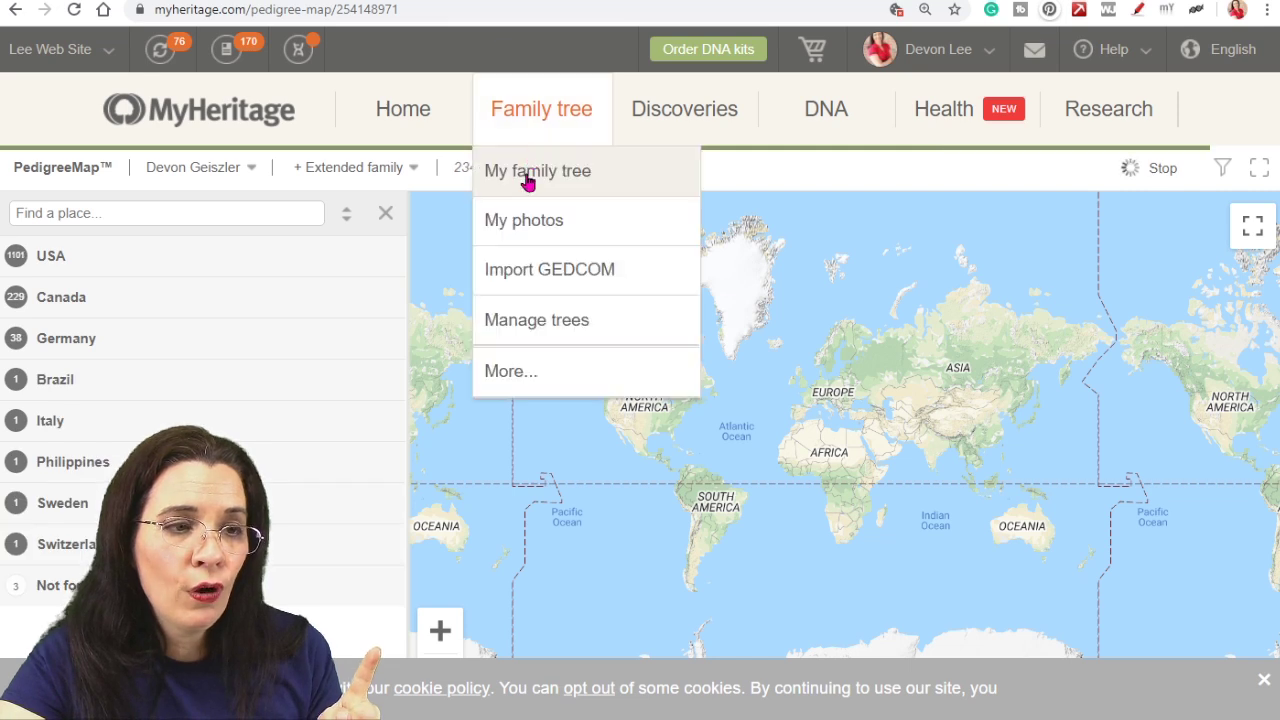
{"action": "left_click", "coordinate": [515, 387]}
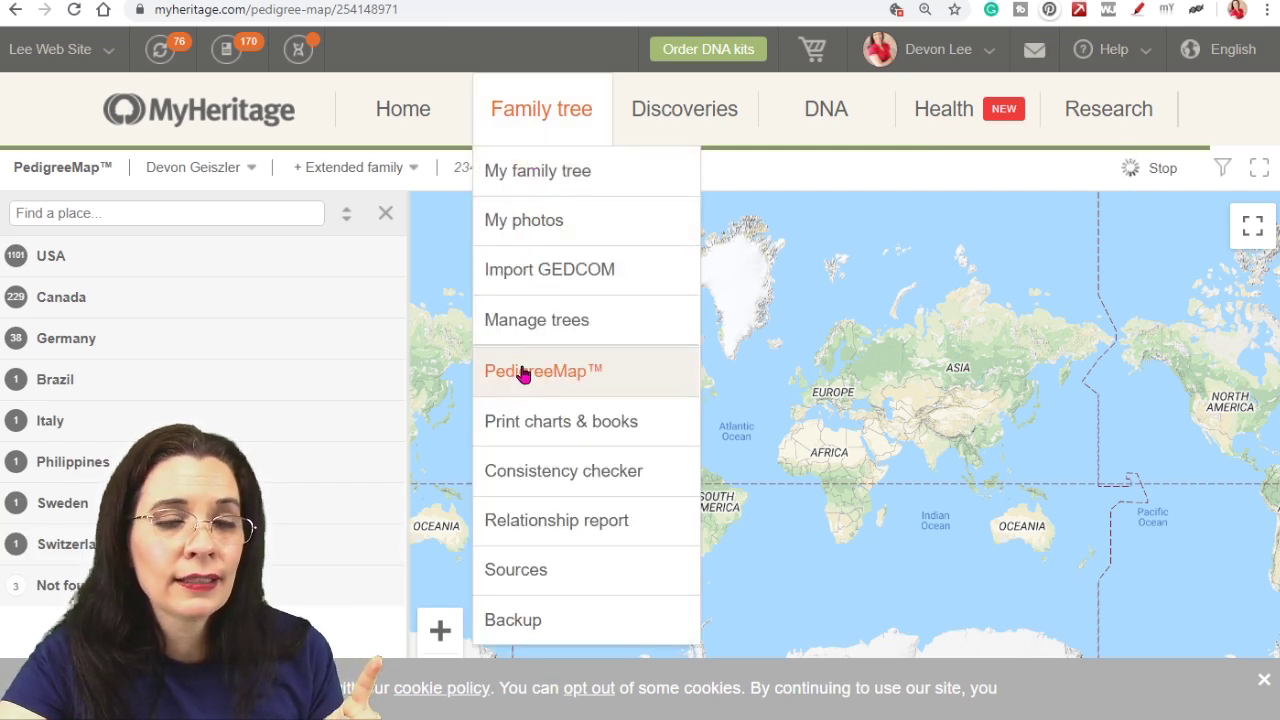
Open PedigreeMap and expand the USA places to show the Ohio places.
{"action": "left_click", "coordinate": [523, 372]}
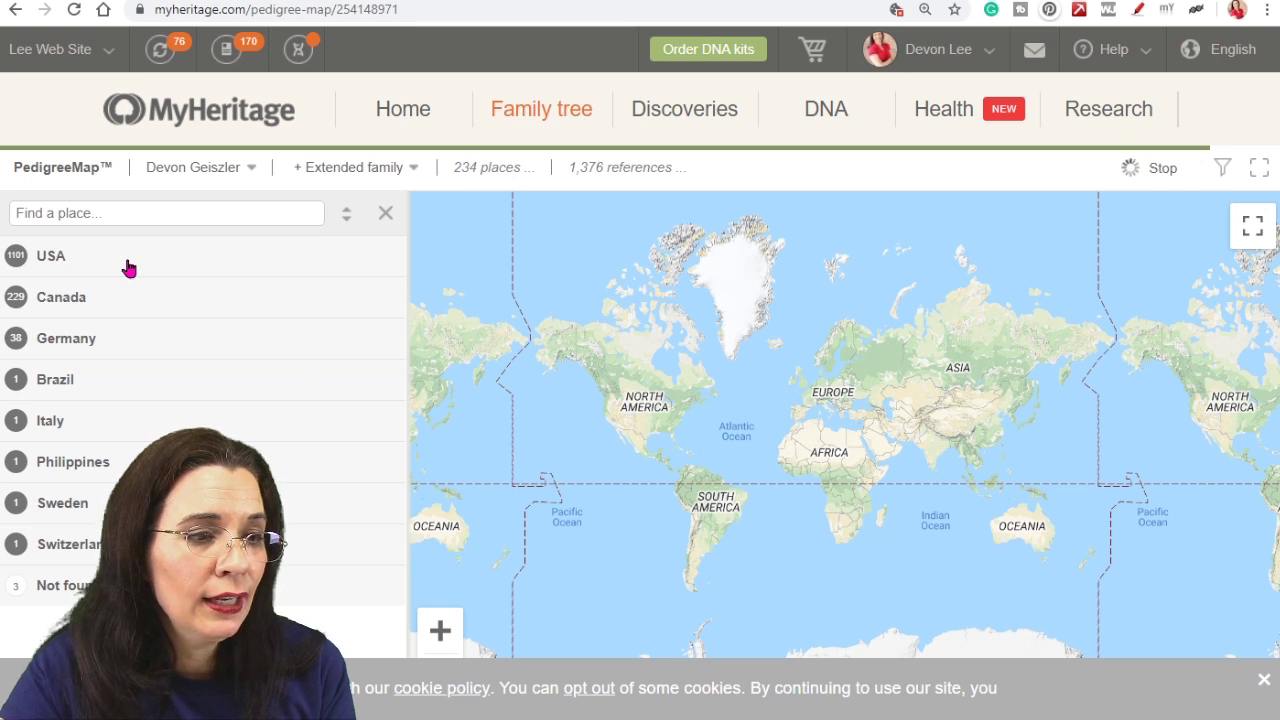
{"action": "left_click", "coordinate": [60, 262]}
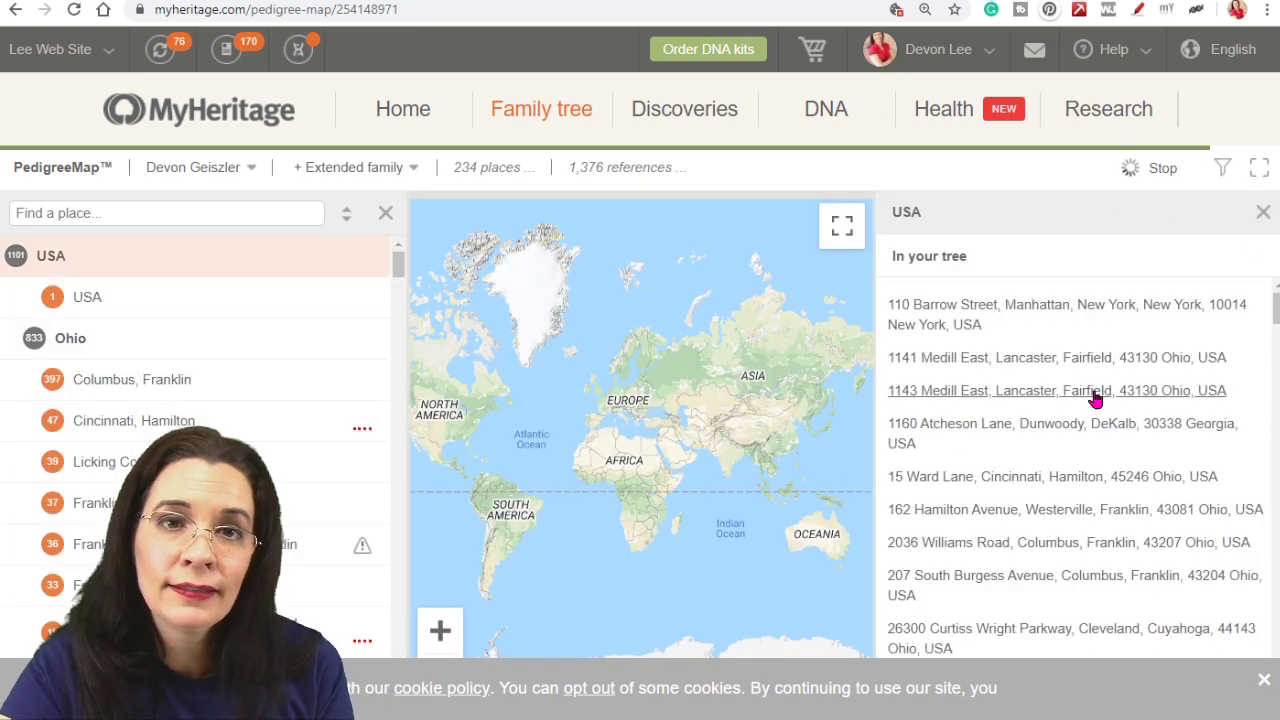
{"action": "left_click", "coordinate": [78, 300]}
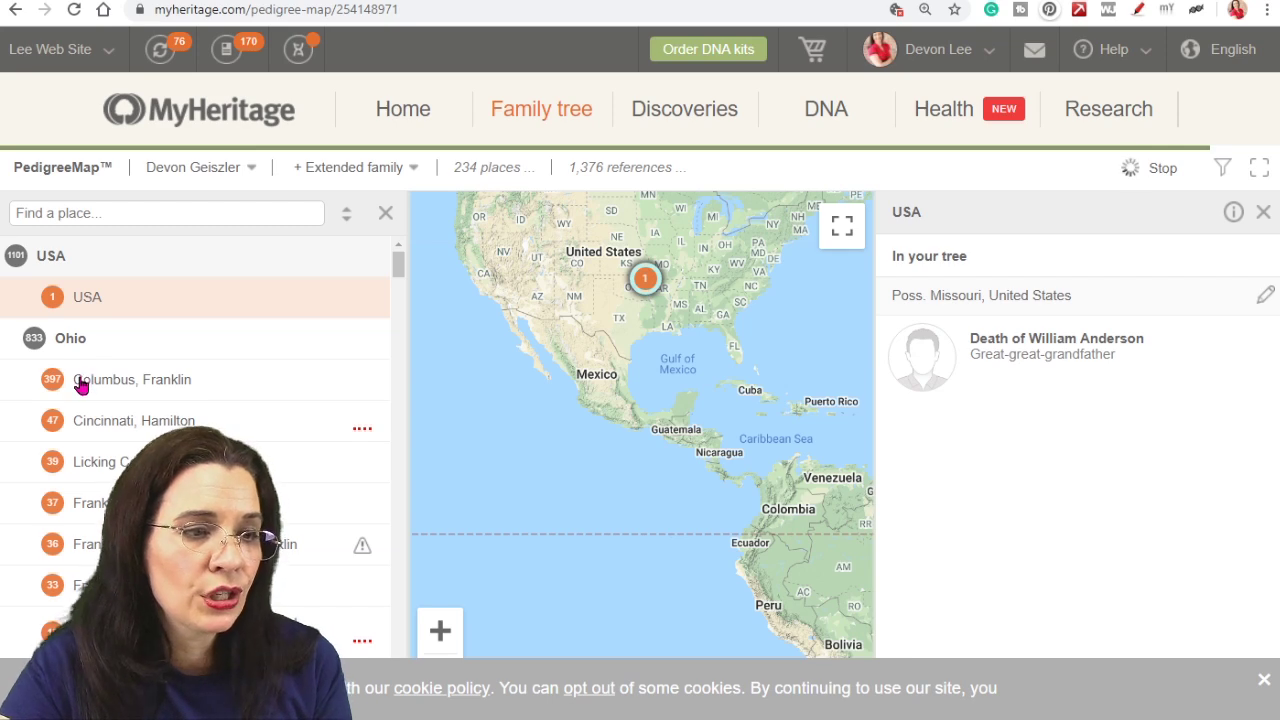
{"action": "left_click", "coordinate": [68, 350]}
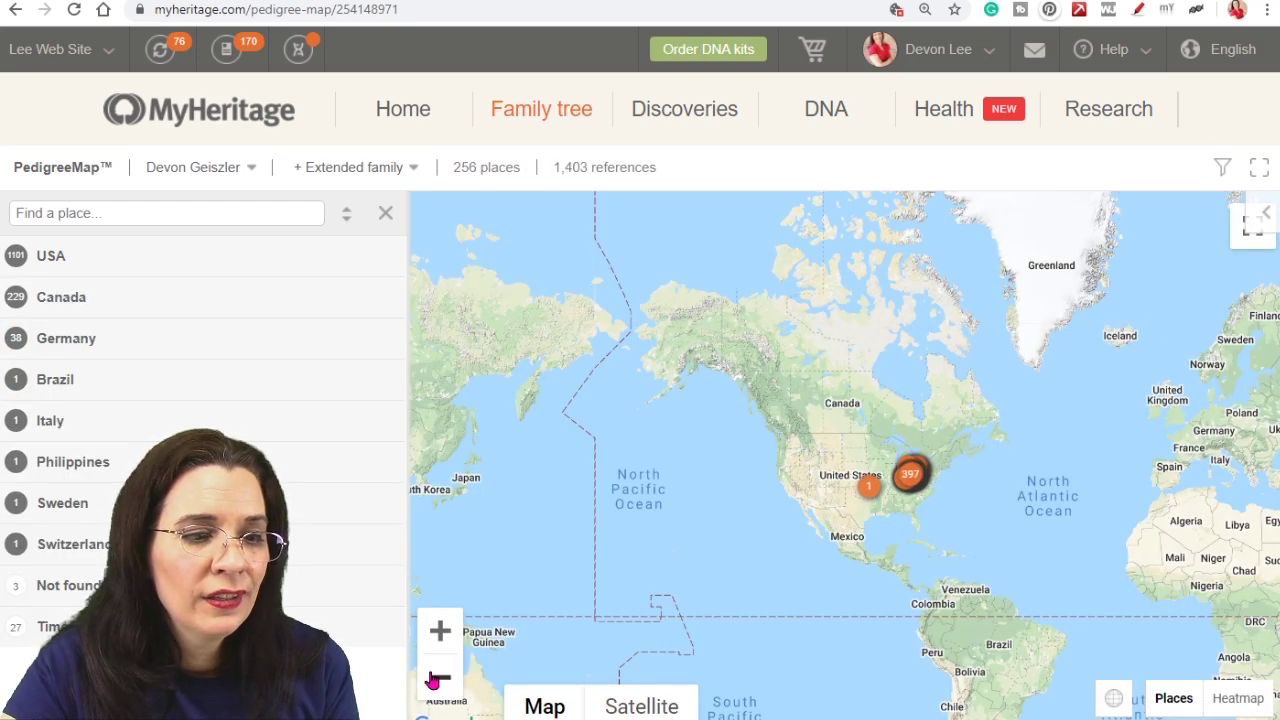
Zoom the map into the central United States.
{"action": "left_click", "coordinate": [441, 632]}
{"action": "left_click", "coordinate": [442, 634]}
{"action": "left_click", "coordinate": [441, 635]}
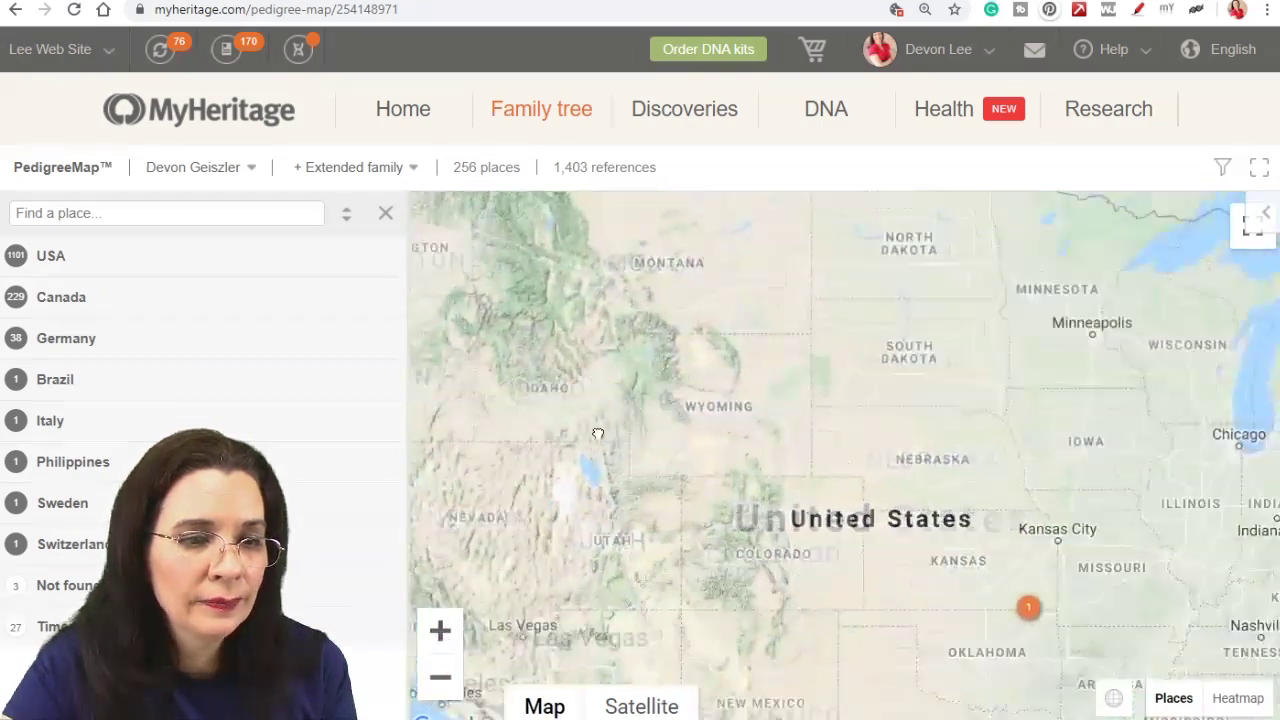
{"action": "left_click", "coordinate": [443, 632]}
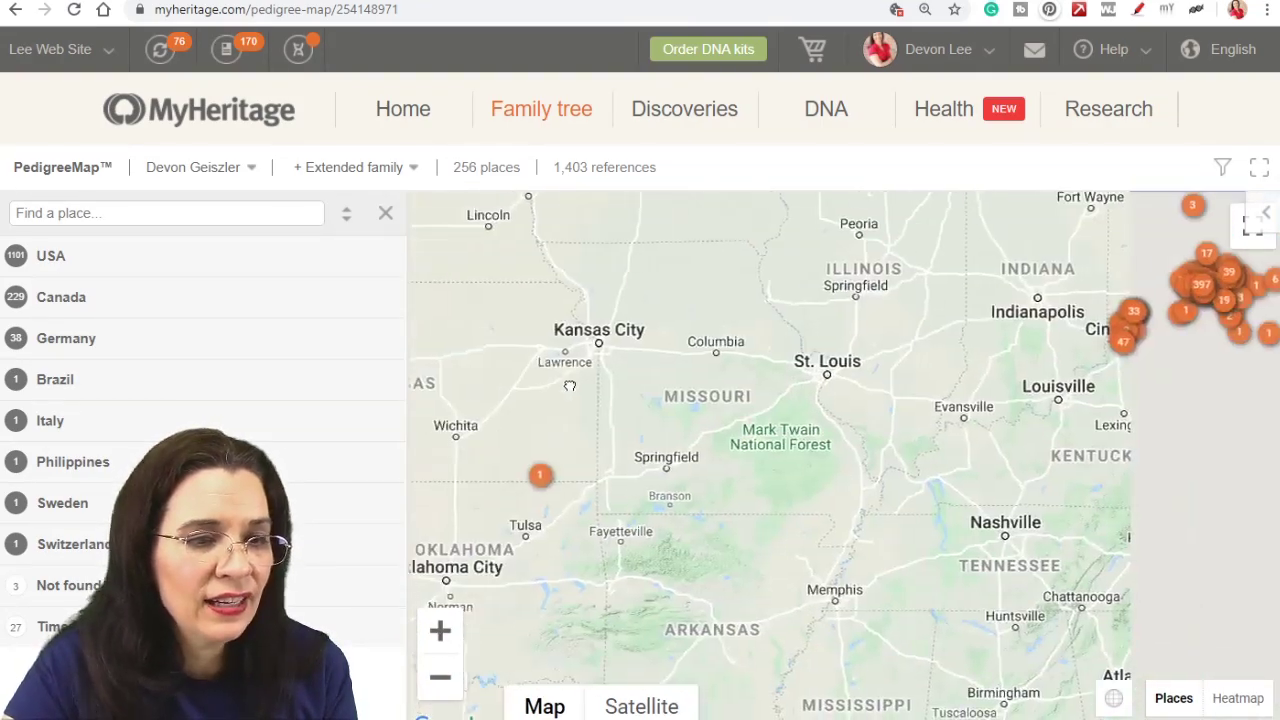
{"action": "scroll", "coordinate": [760, 480], "scroll_direction": "up", "scroll_amount": 2}
{"action": "scroll", "coordinate": [749, 473], "scroll_direction": "down", "scroll_amount": 2}
{"action": "scroll", "coordinate": [749, 473], "scroll_direction": "down", "scroll_amount": 1}
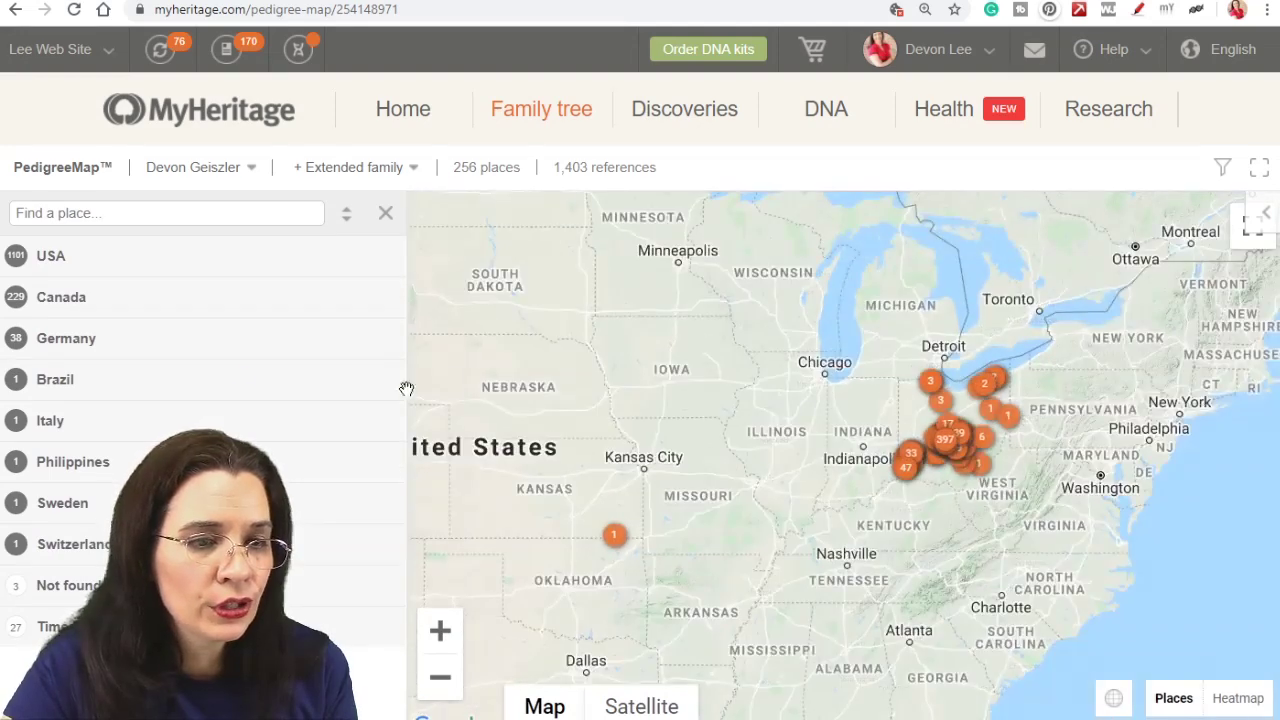
Show the Canada Ontario places, zoom out, and pan to Ohio and Pennsylvania.
{"action": "left_click", "coordinate": [18, 305]}
{"action": "scroll", "coordinate": [586, 522], "scroll_direction": "down", "scroll_amount": 1}
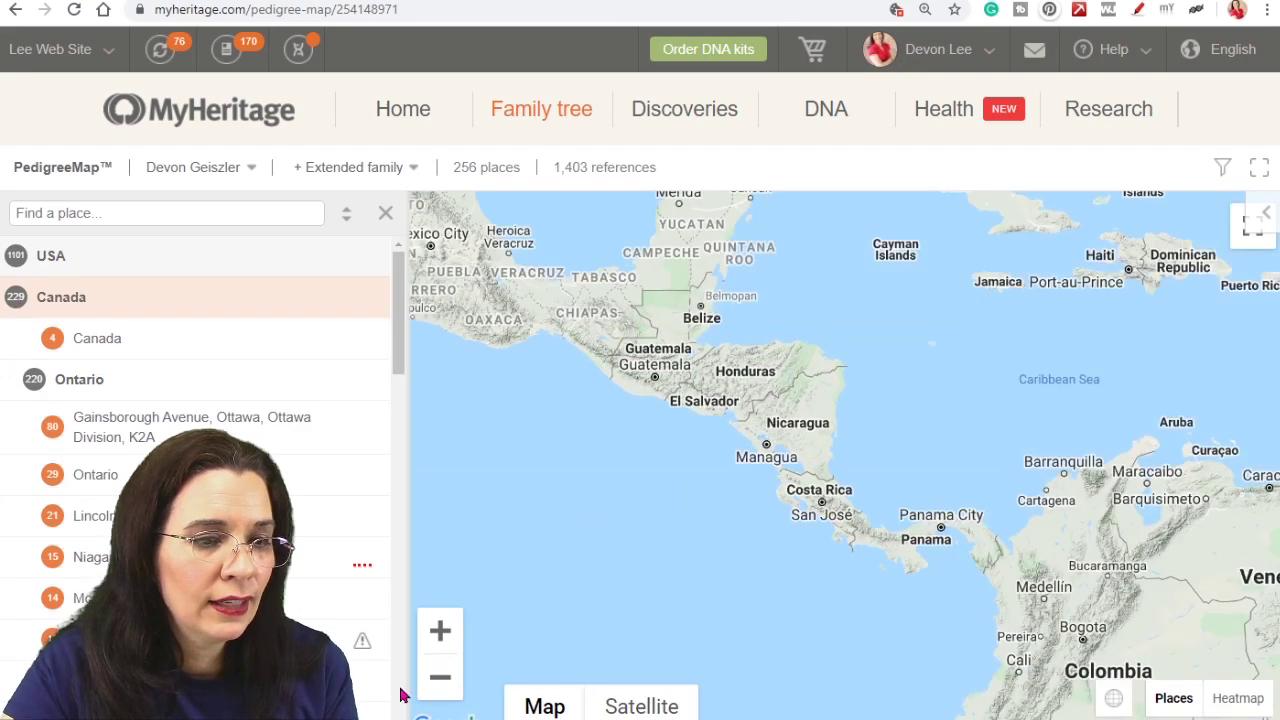
{"action": "left_click", "coordinate": [80, 380]}
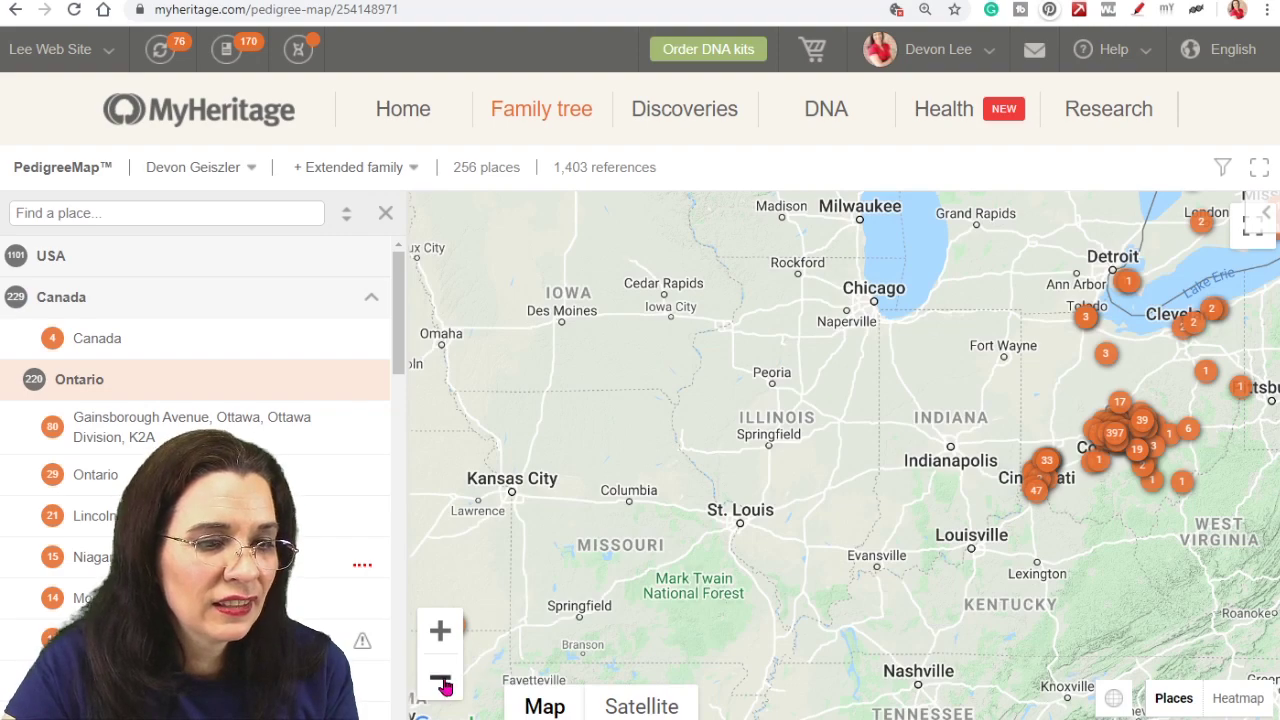
{"action": "left_click", "coordinate": [441, 678]}
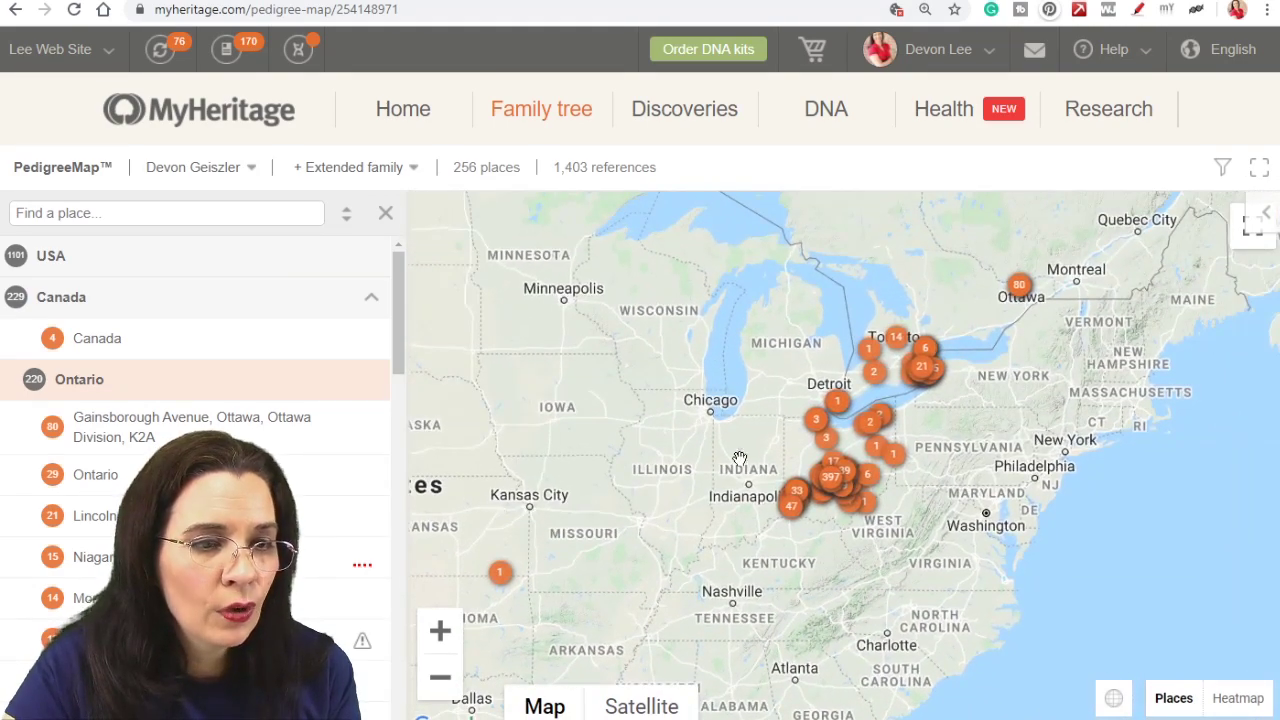
{"action": "scroll", "coordinate": [978, 275], "scroll_direction": "down", "scroll_amount": 3}
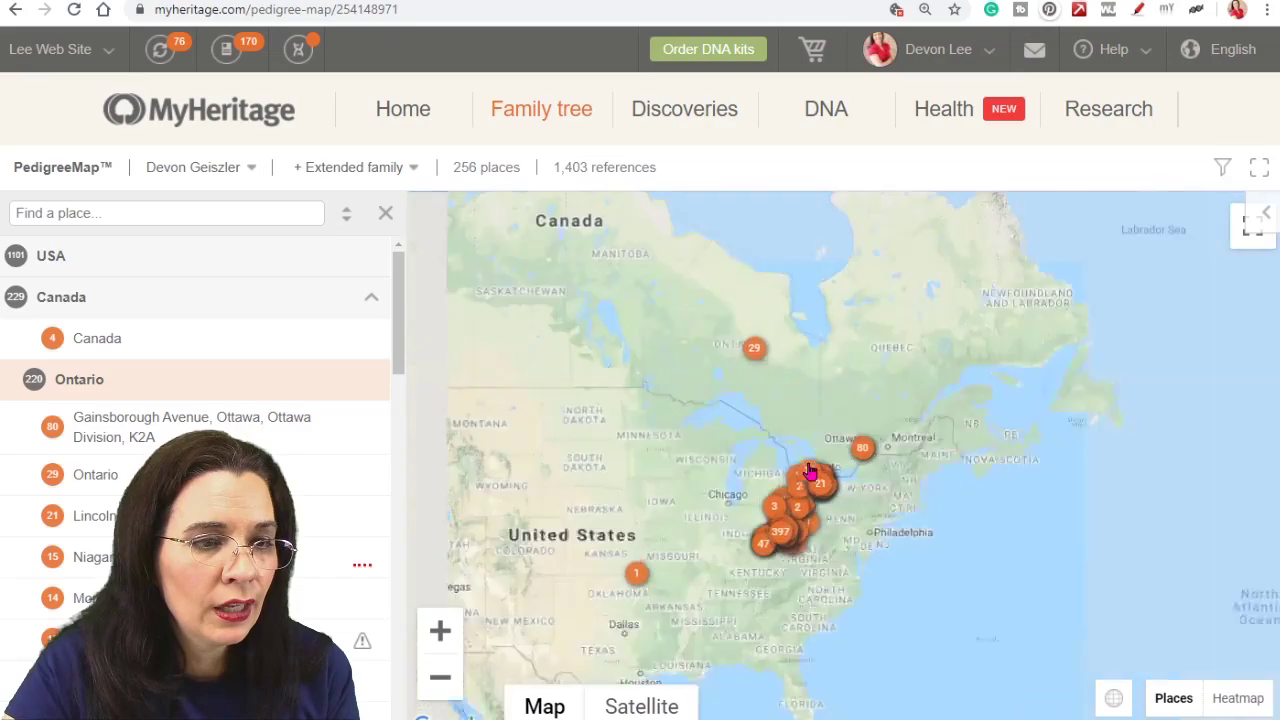
{"action": "scroll", "coordinate": [797, 438], "scroll_direction": "up", "scroll_amount": 3}
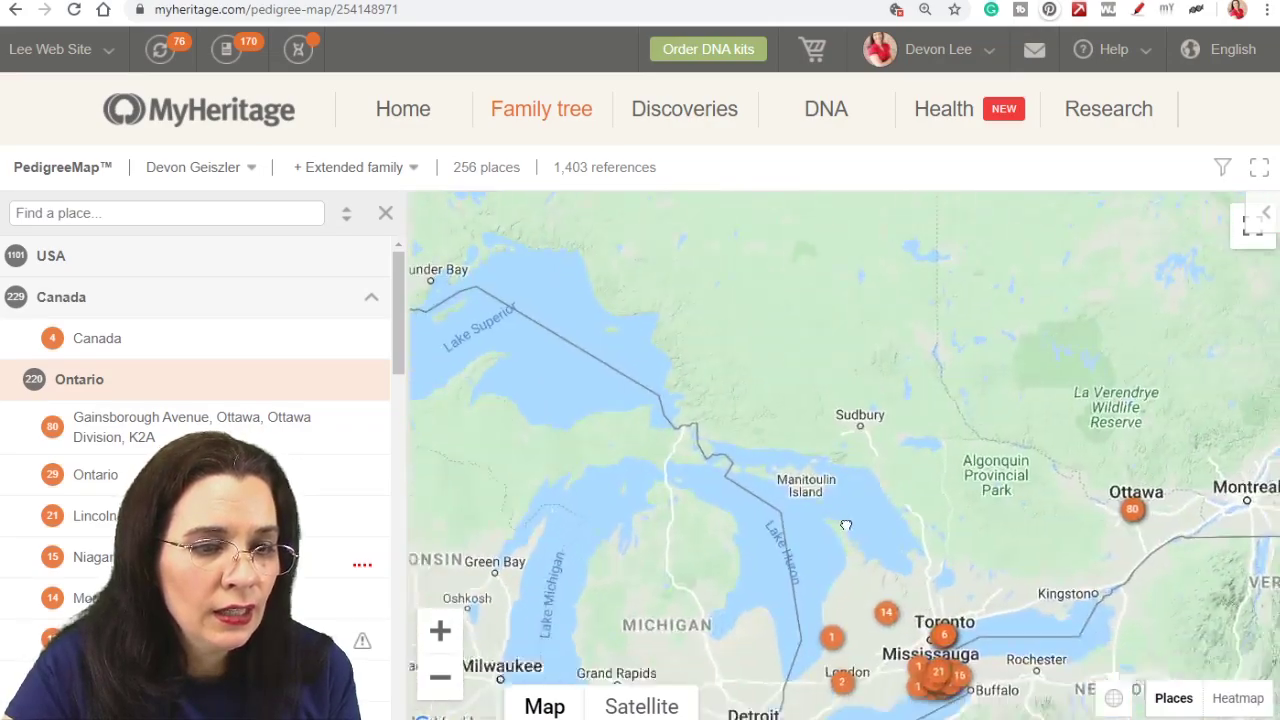
{"action": "left_click_drag", "start_coordinate": [787, 541], "coordinate": [845, 354]}
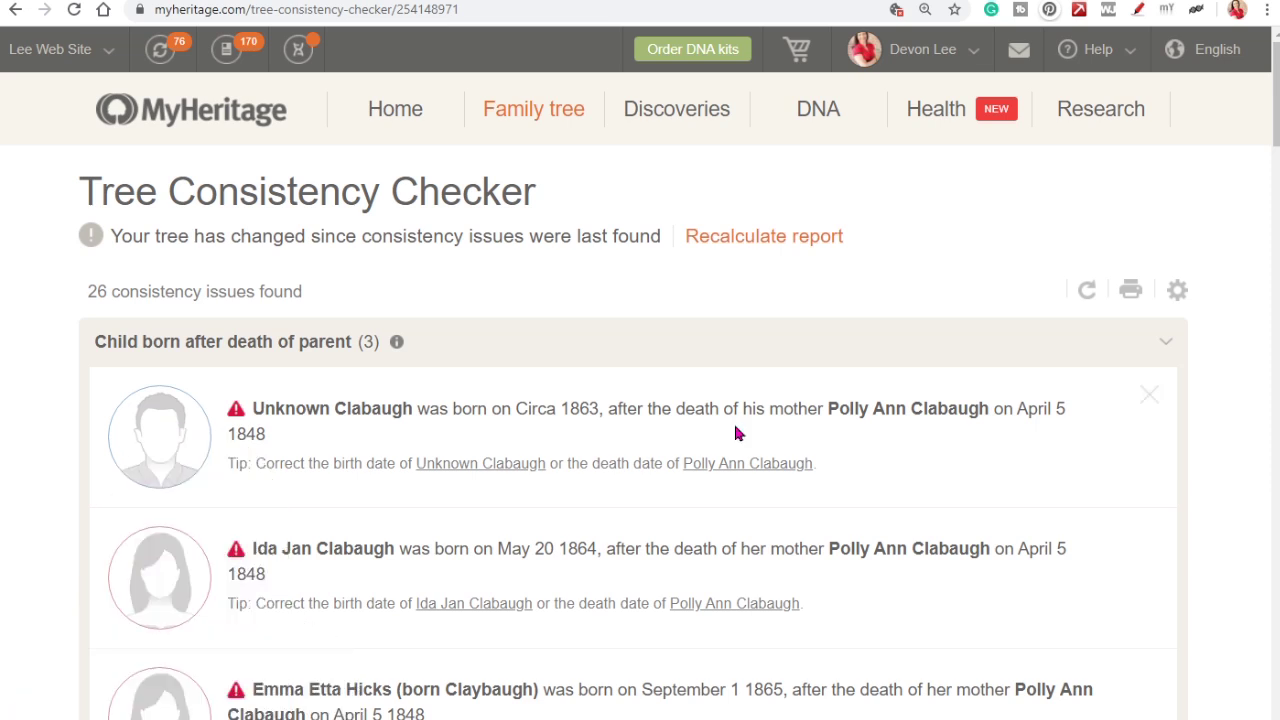
Review the 26 consistency issues and mark the woman born 1904 as deceased.
{"action": "scroll", "coordinate": [735, 432], "scroll_direction": "down", "scroll_amount": 1}
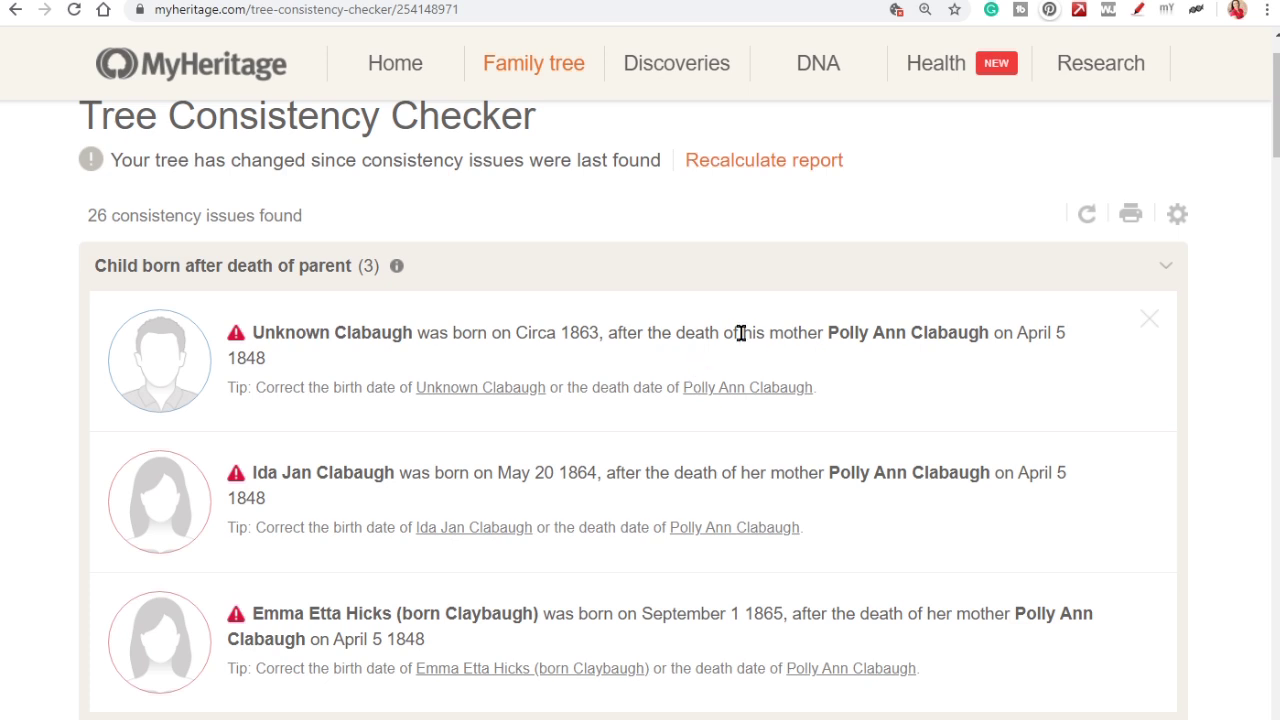
{"action": "double_click", "coordinate": [579, 332]}
{"action": "scroll", "coordinate": [549, 234], "scroll_direction": "down", "scroll_amount": 2}
{"action": "scroll", "coordinate": [528, 323], "scroll_direction": "up", "scroll_amount": 2}
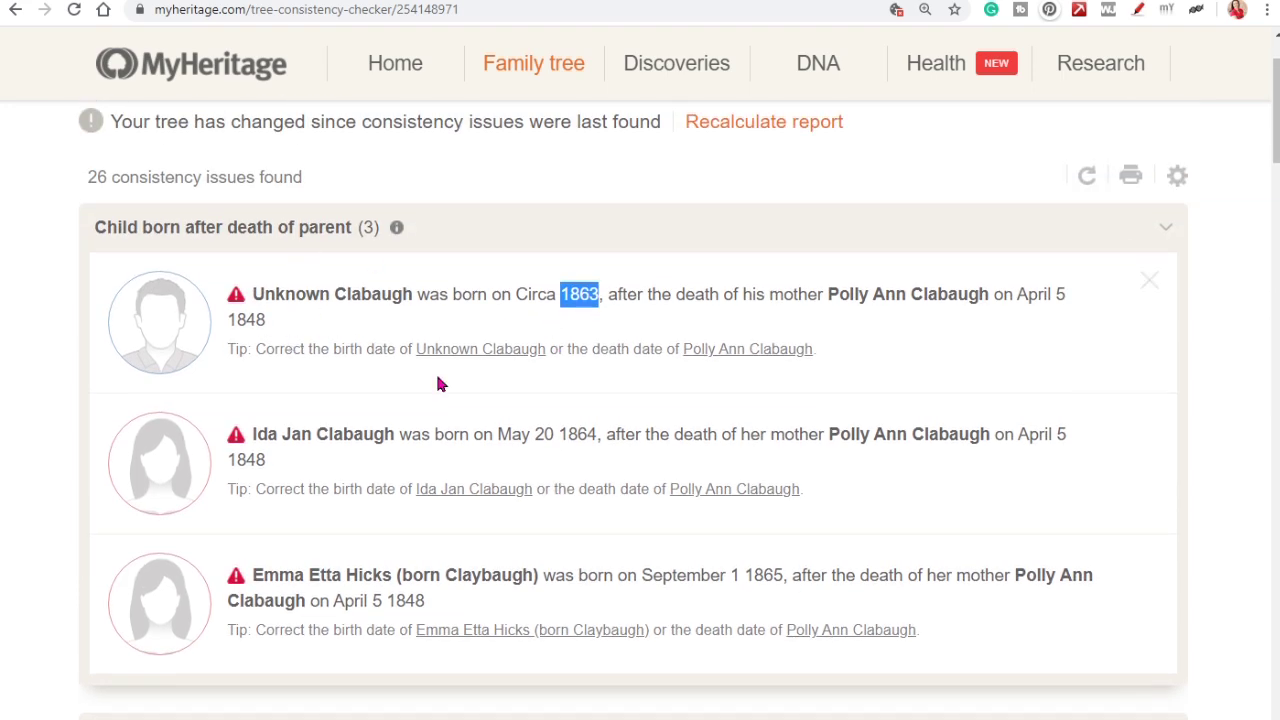
{"action": "scroll", "coordinate": [440, 384], "scroll_direction": "down", "scroll_amount": 5}
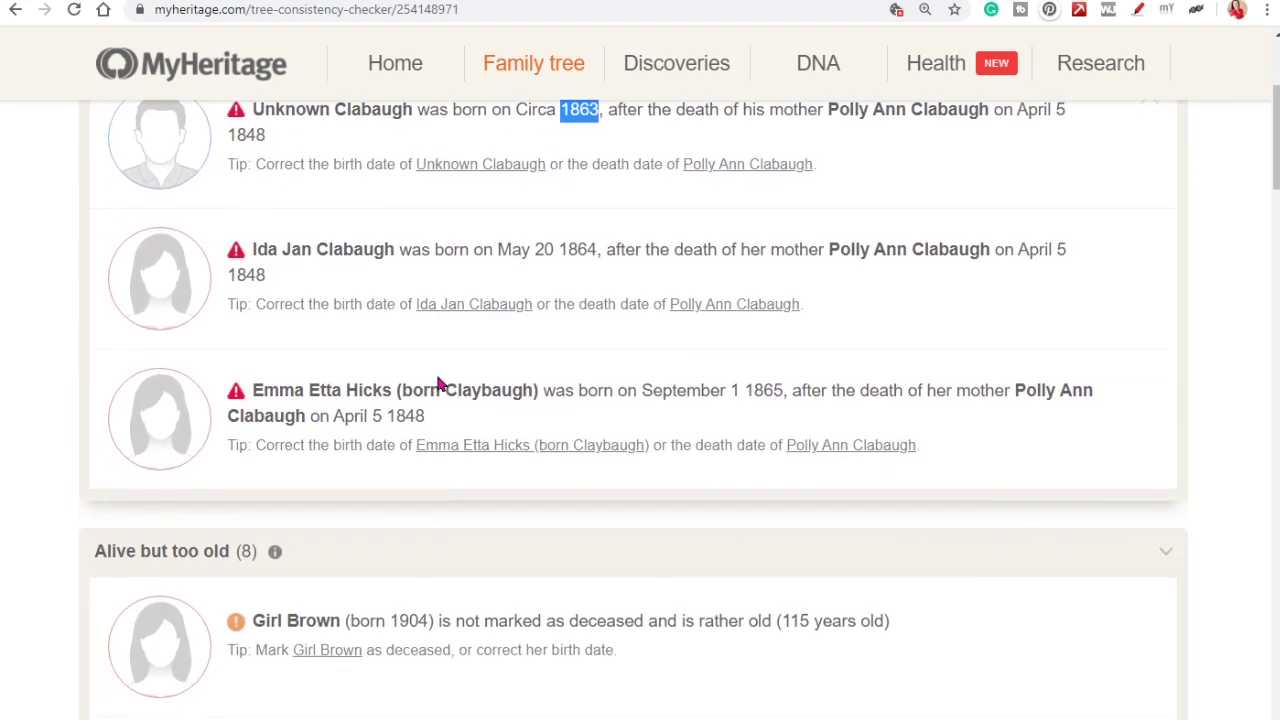
{"action": "mouse_move", "coordinate": [810, 466]}
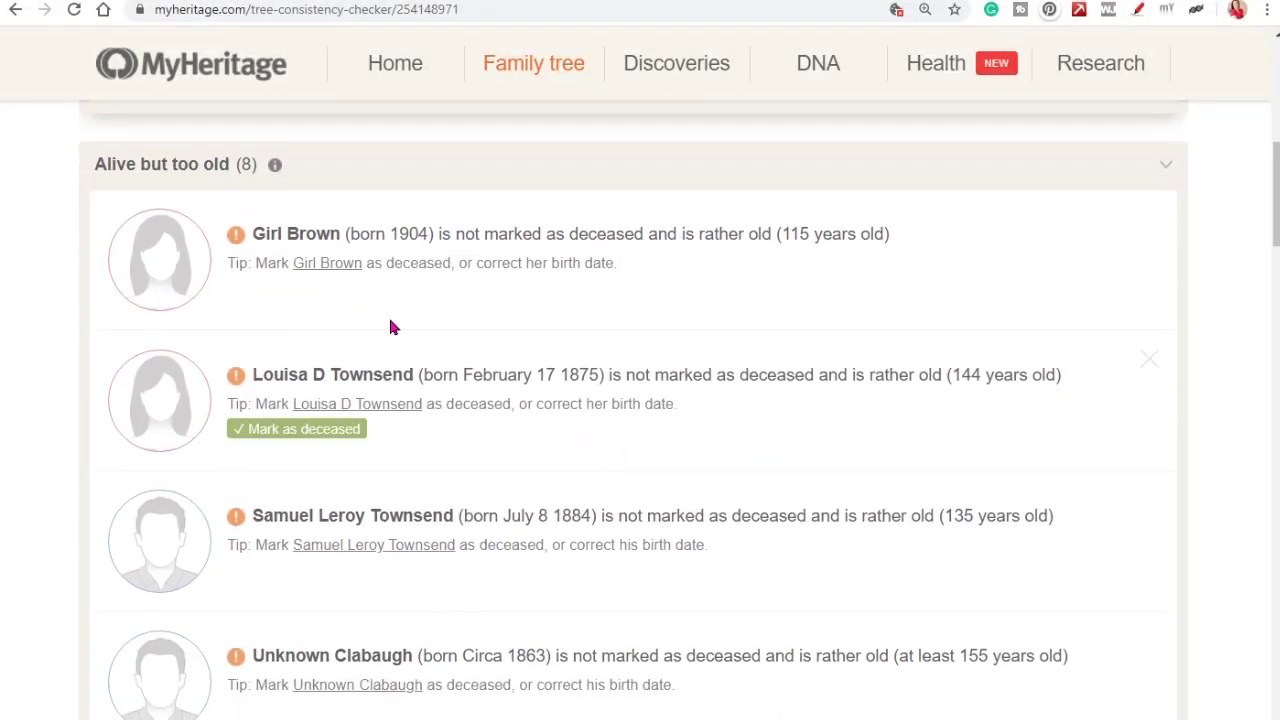
{"action": "mouse_move", "coordinate": [329, 243]}
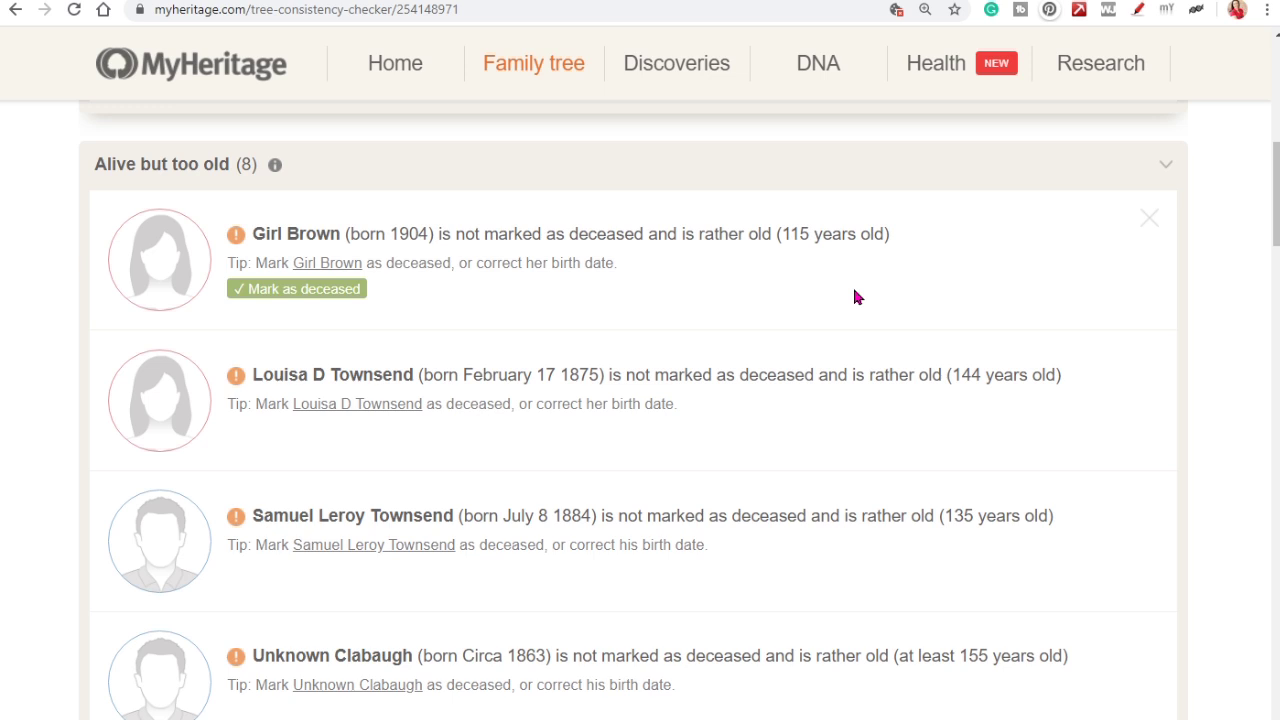
{"action": "left_click", "coordinate": [283, 291]}
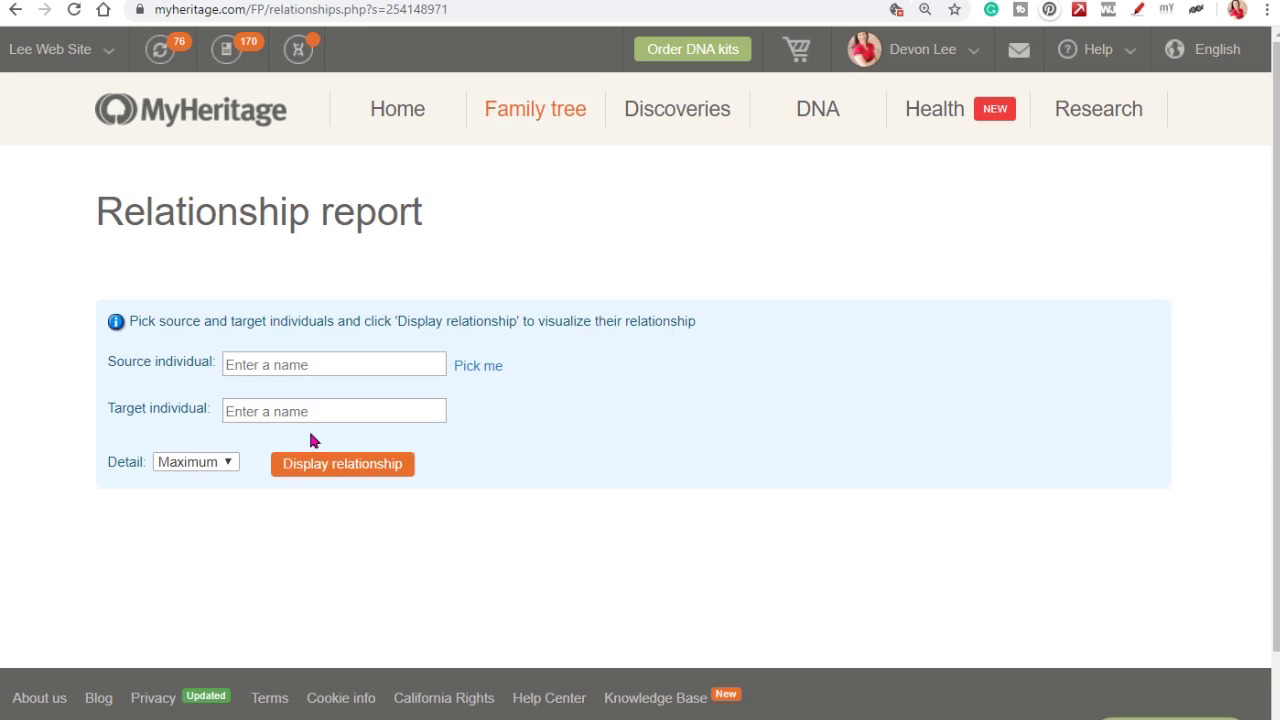
Set yourself as source individual and the great-grandfather's uncle as target individual.
{"action": "left_click", "coordinate": [341, 361]}
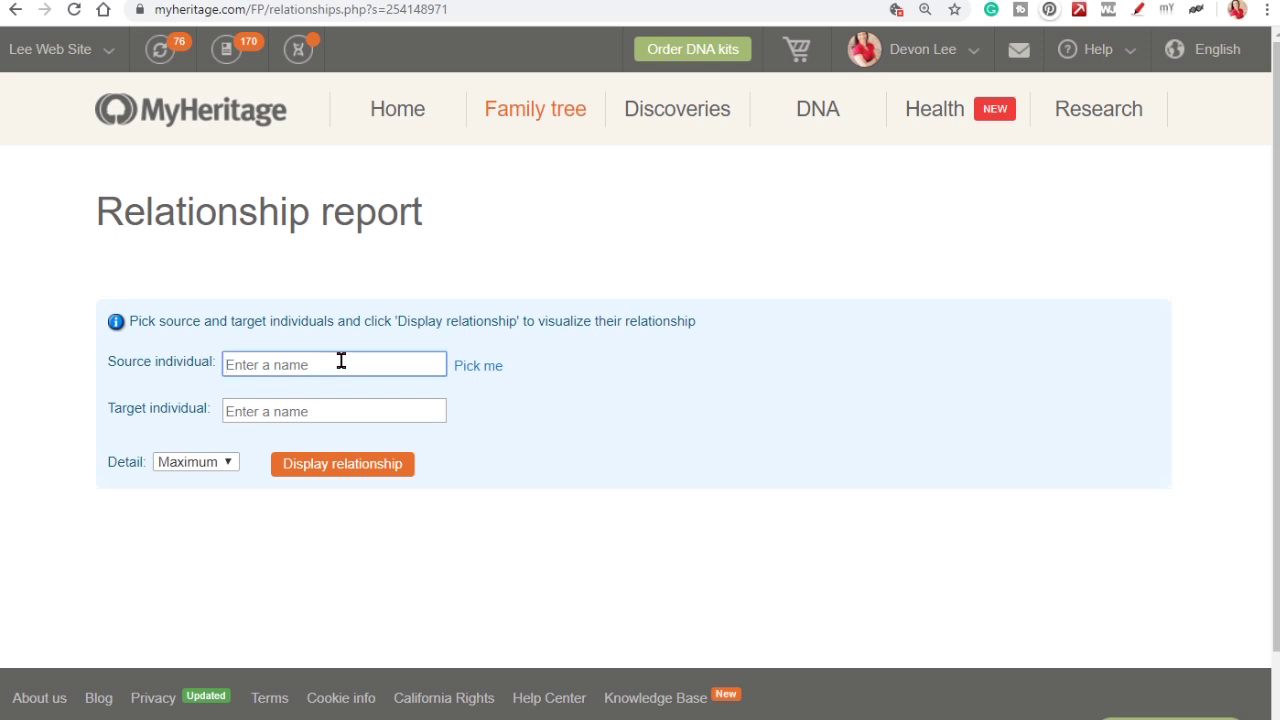
{"action": "left_click", "coordinate": [485, 364]}
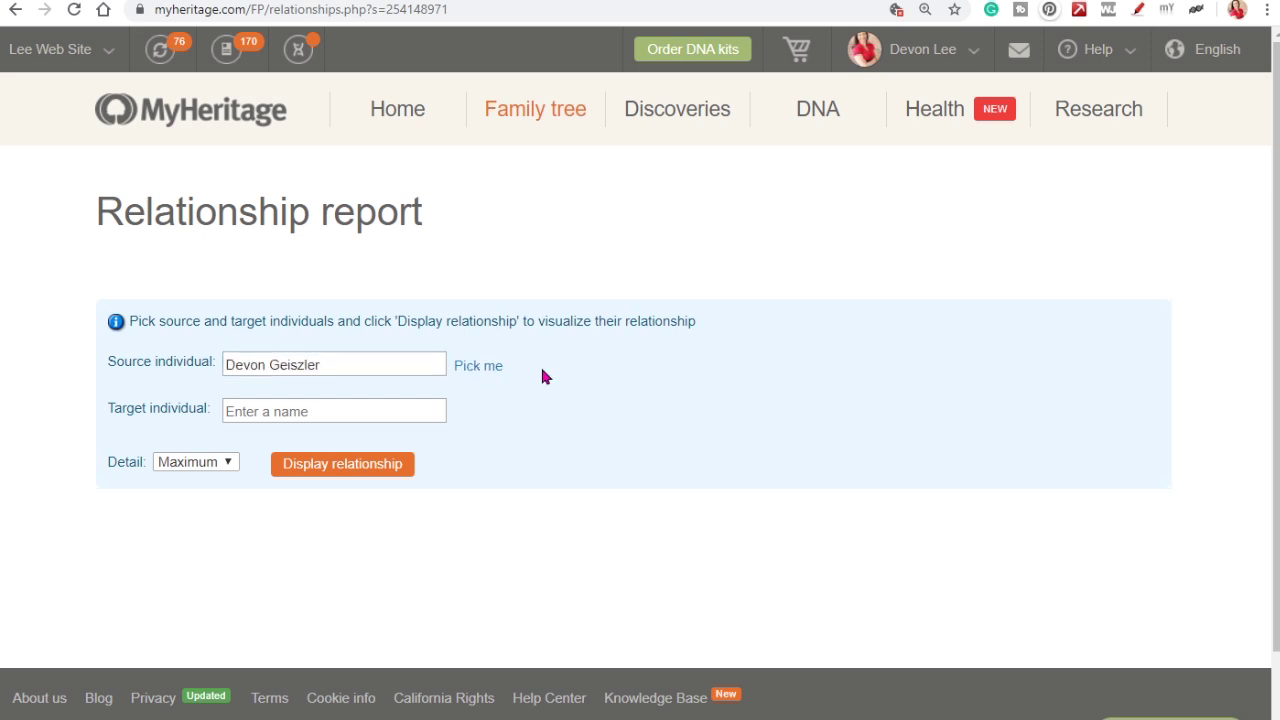
{"action": "left_click", "coordinate": [374, 410]}
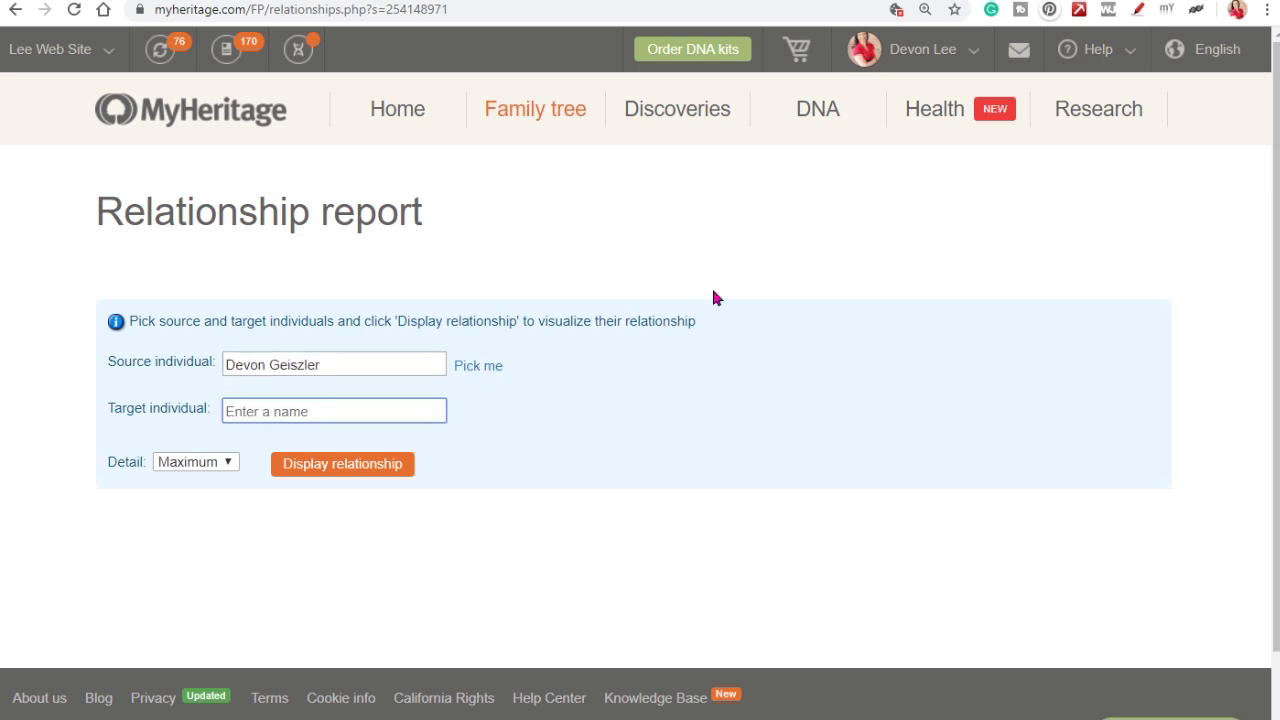
{"action": "type", "text": "Sam"}
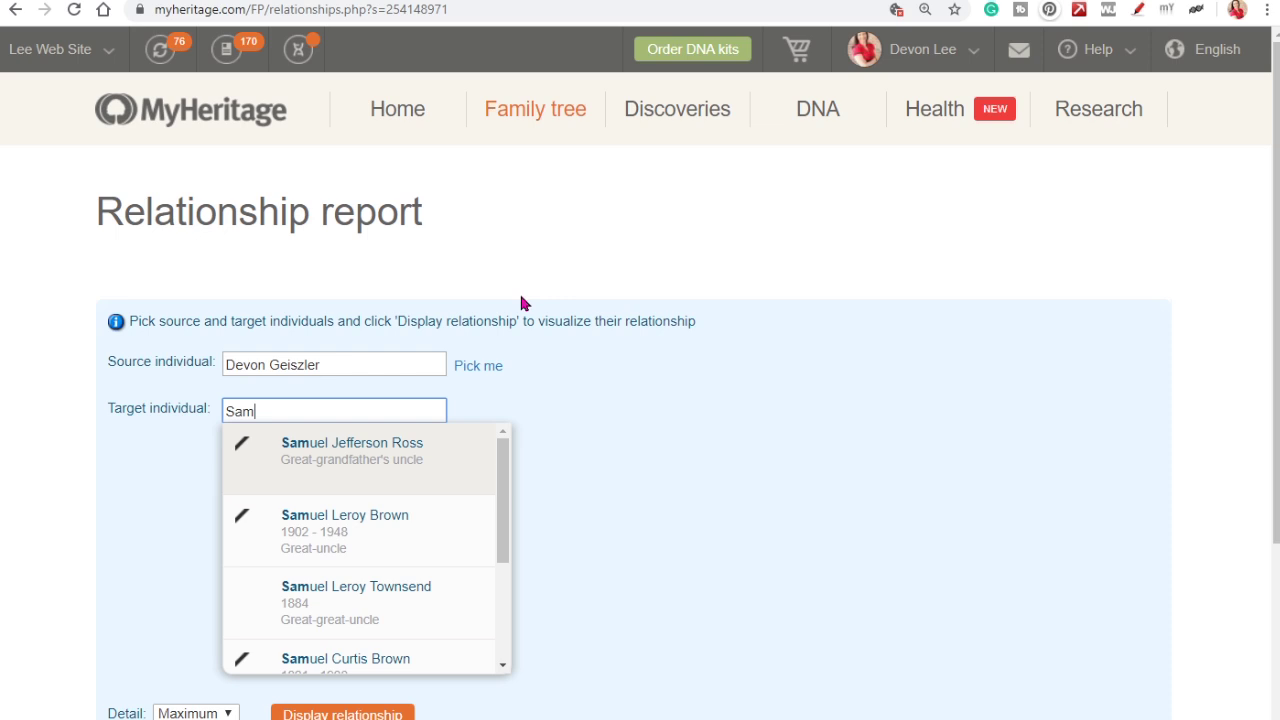
{"action": "left_click", "coordinate": [410, 462]}
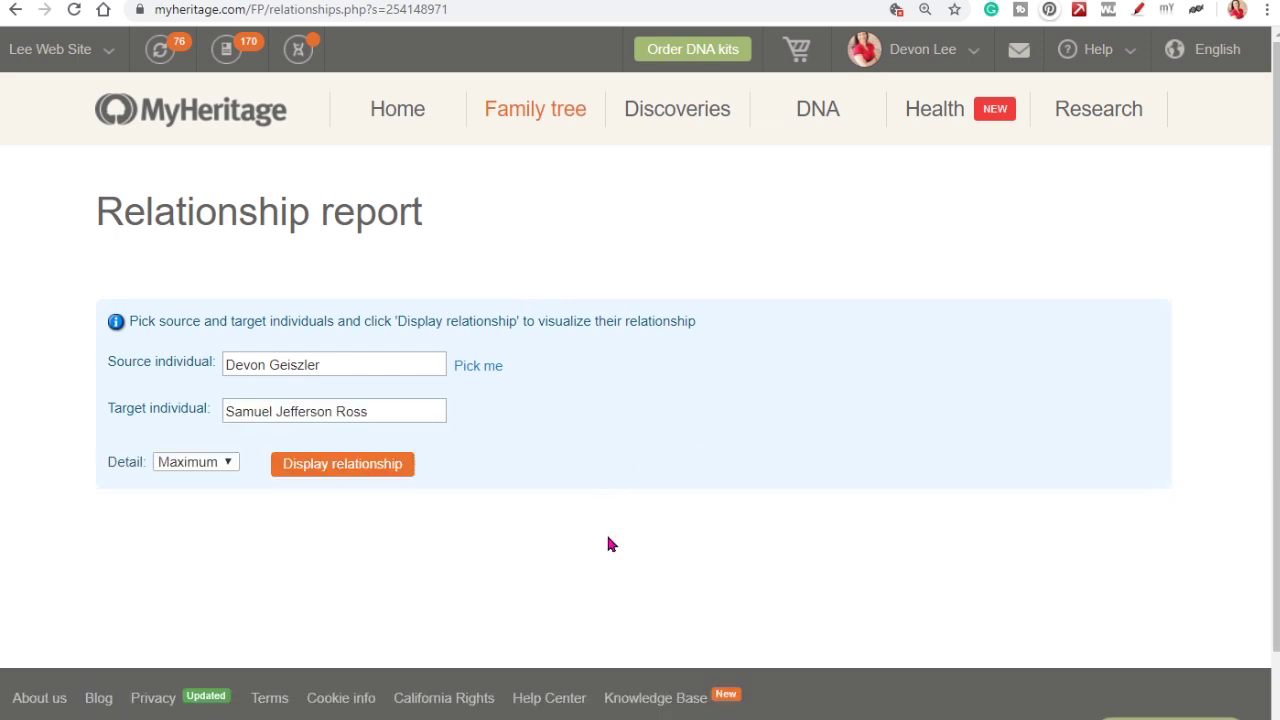
Display the relationship chart, scroll through it, and return to the top.
{"action": "left_click", "coordinate": [340, 468]}
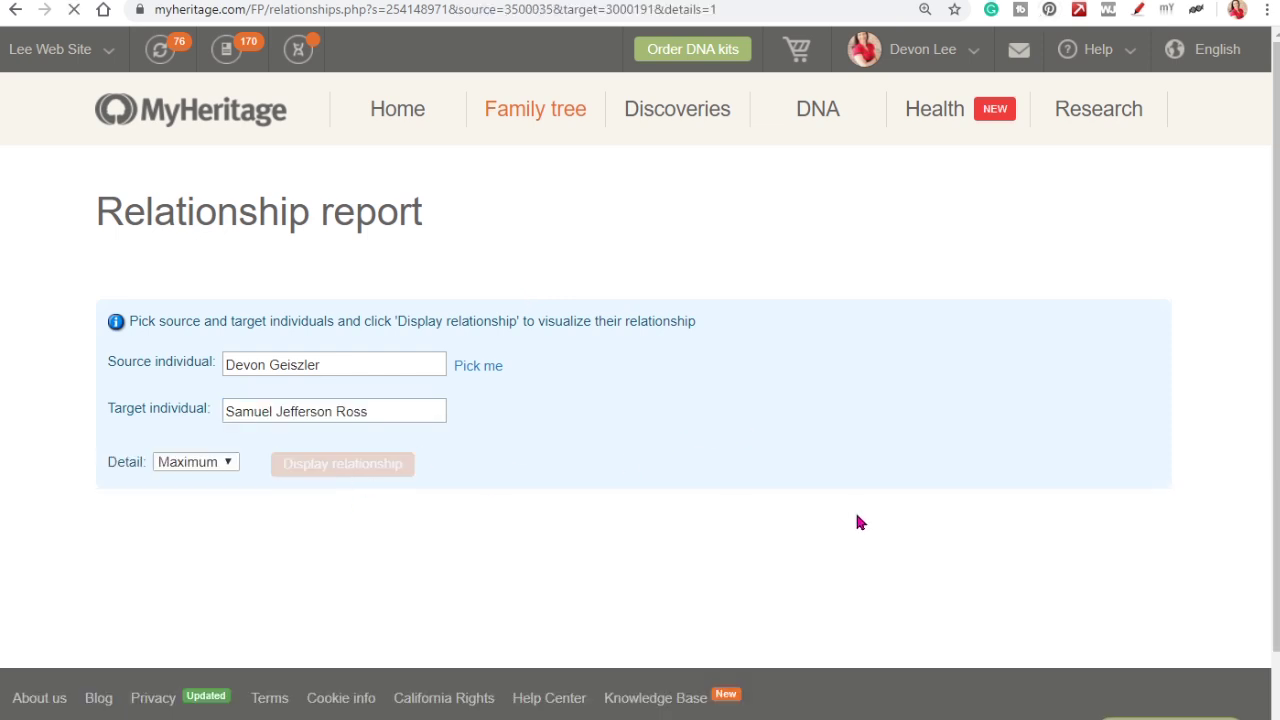
{"action": "scroll", "coordinate": [1074, 588], "scroll_direction": "down", "scroll_amount": 1}
{"action": "scroll", "coordinate": [1080, 594], "scroll_direction": "down", "scroll_amount": 3}
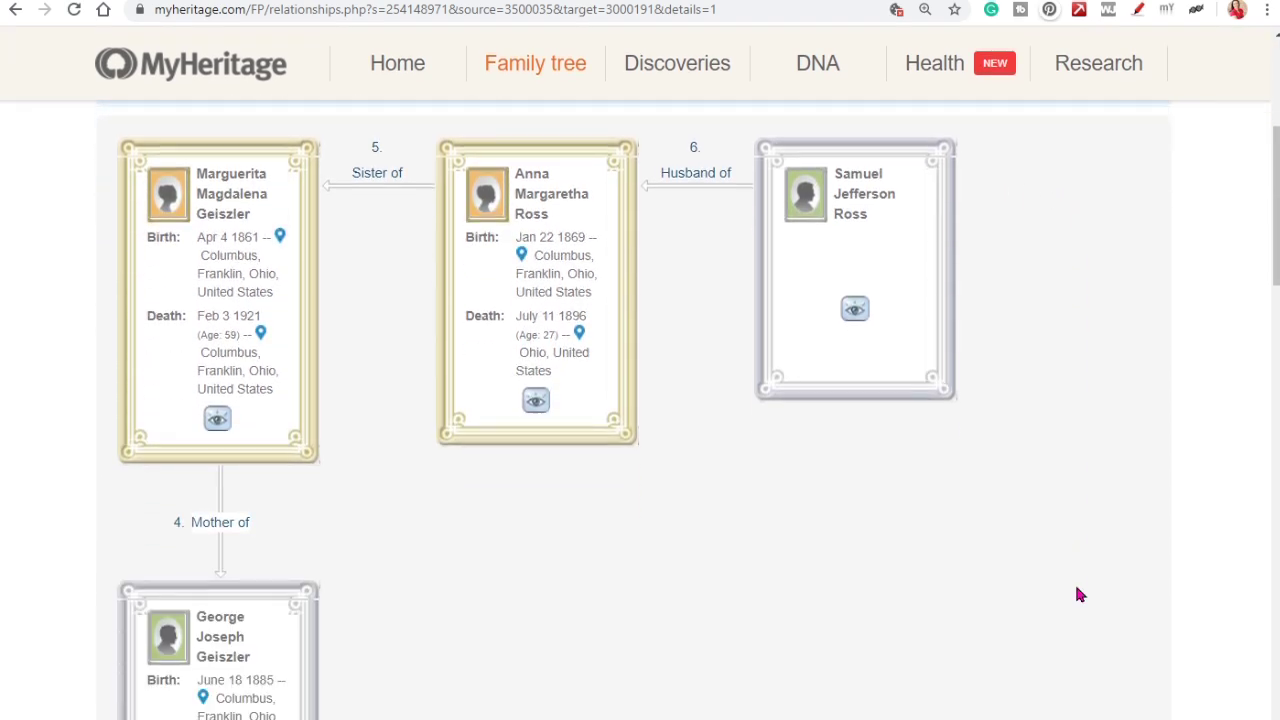
{"action": "scroll", "coordinate": [1080, 594], "scroll_direction": "down", "scroll_amount": 9}
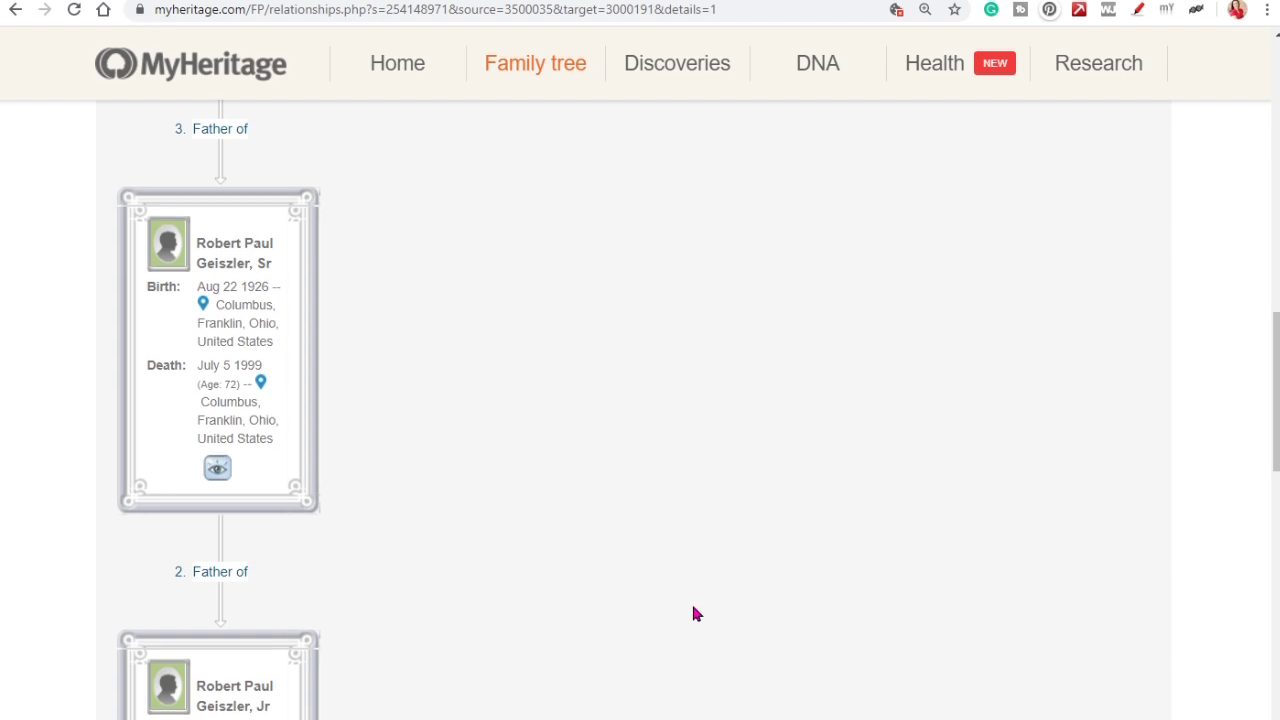
{"action": "scroll", "coordinate": [694, 611], "scroll_direction": "up", "scroll_amount": 9}
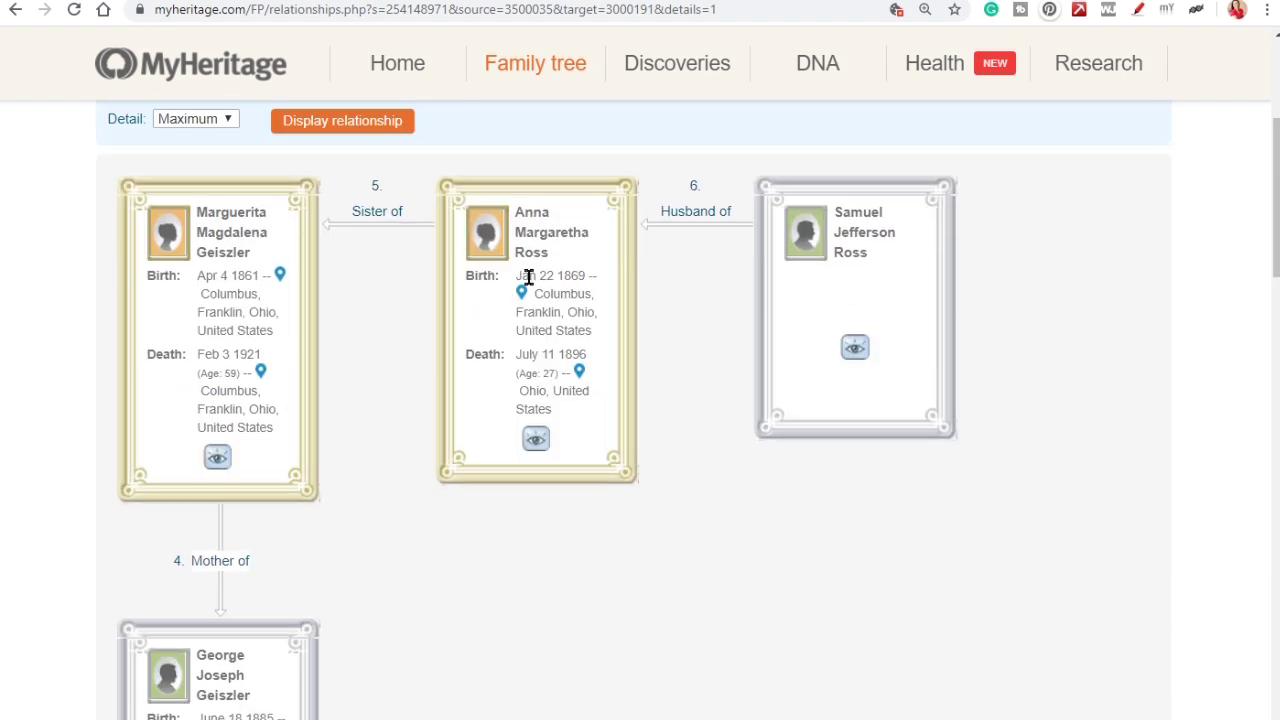
{"action": "scroll", "coordinate": [217, 397], "scroll_direction": "down", "scroll_amount": 6}
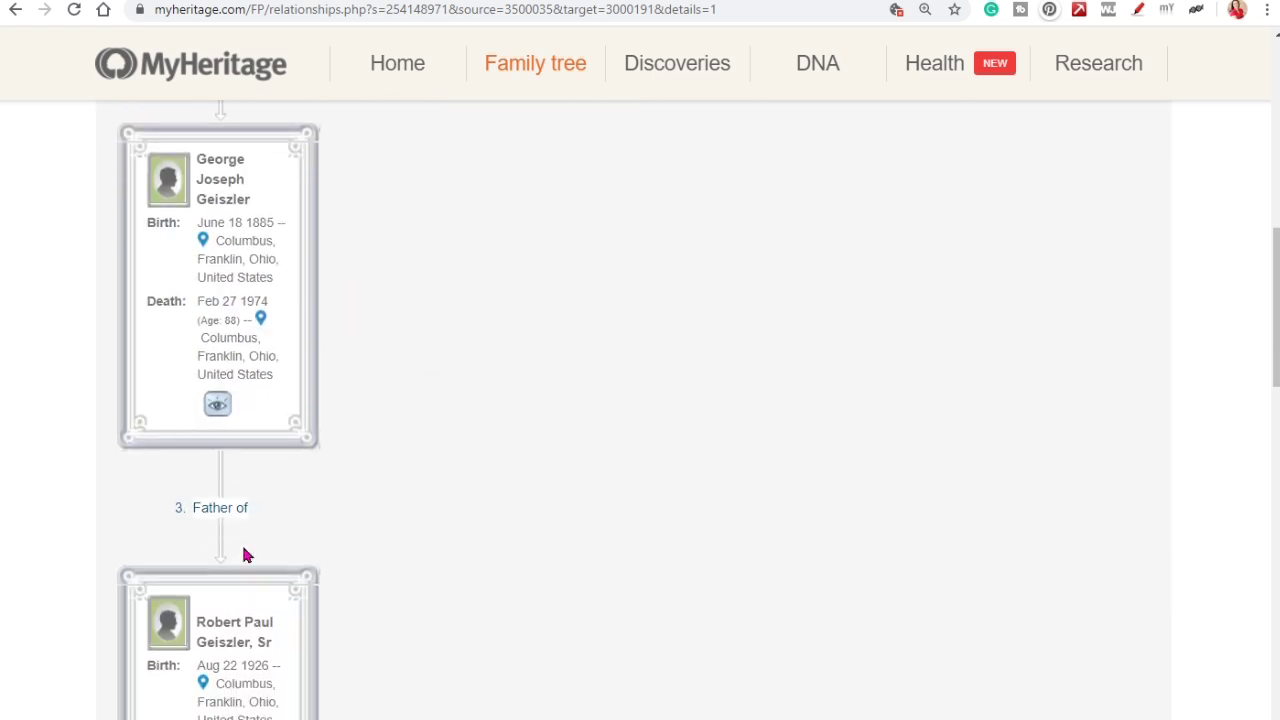
{"action": "scroll", "coordinate": [565, 545], "scroll_direction": "up", "scroll_amount": 7}
{"action": "scroll", "coordinate": [560, 530], "scroll_direction": "up", "scroll_amount": 3}
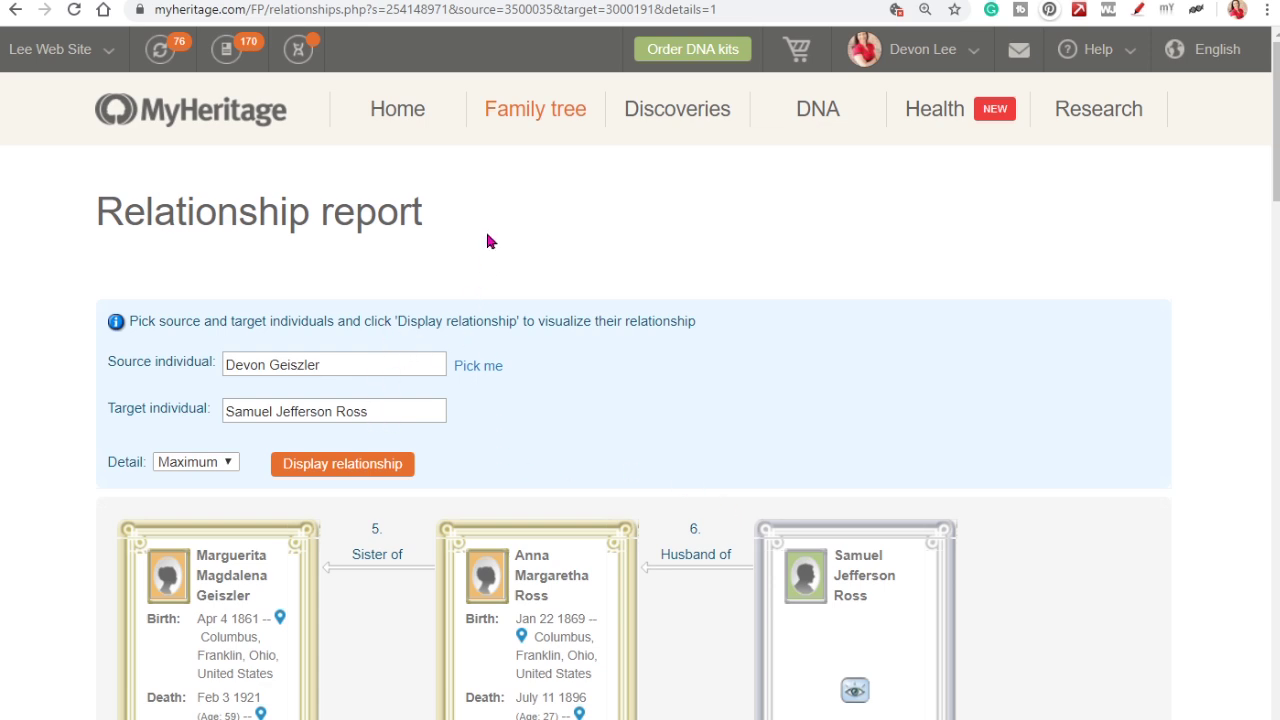
Open the tree's Sources list from the More... tools and scroll through it.
{"action": "mouse_move", "coordinate": [528, 131]}
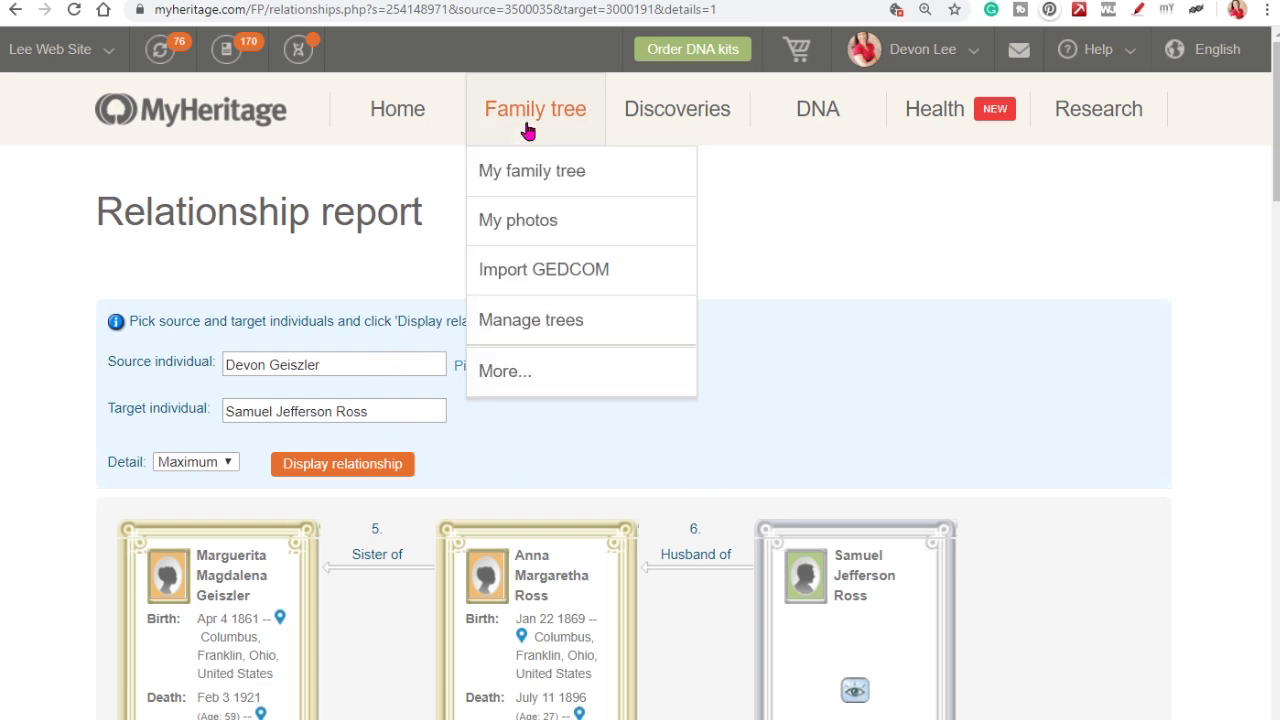
{"action": "left_click", "coordinate": [505, 371]}
{"action": "left_click", "coordinate": [563, 585]}
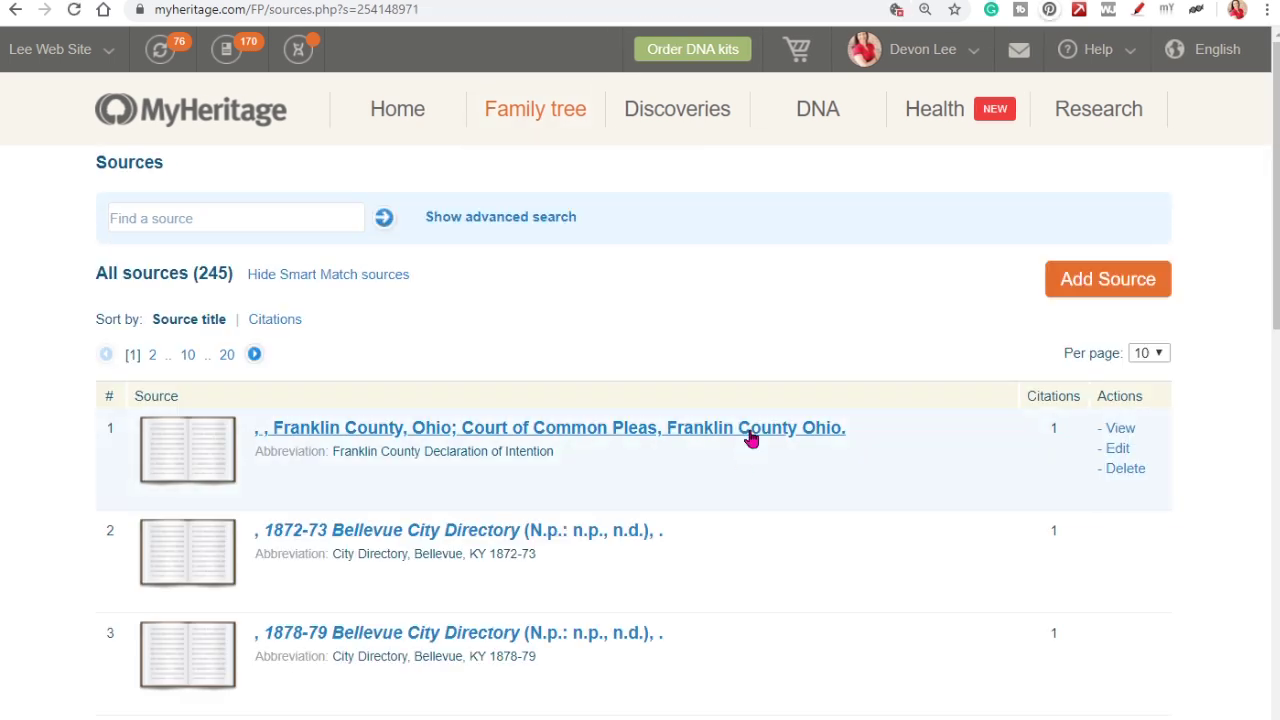
{"action": "scroll", "coordinate": [751, 440], "scroll_direction": "down", "scroll_amount": 10}
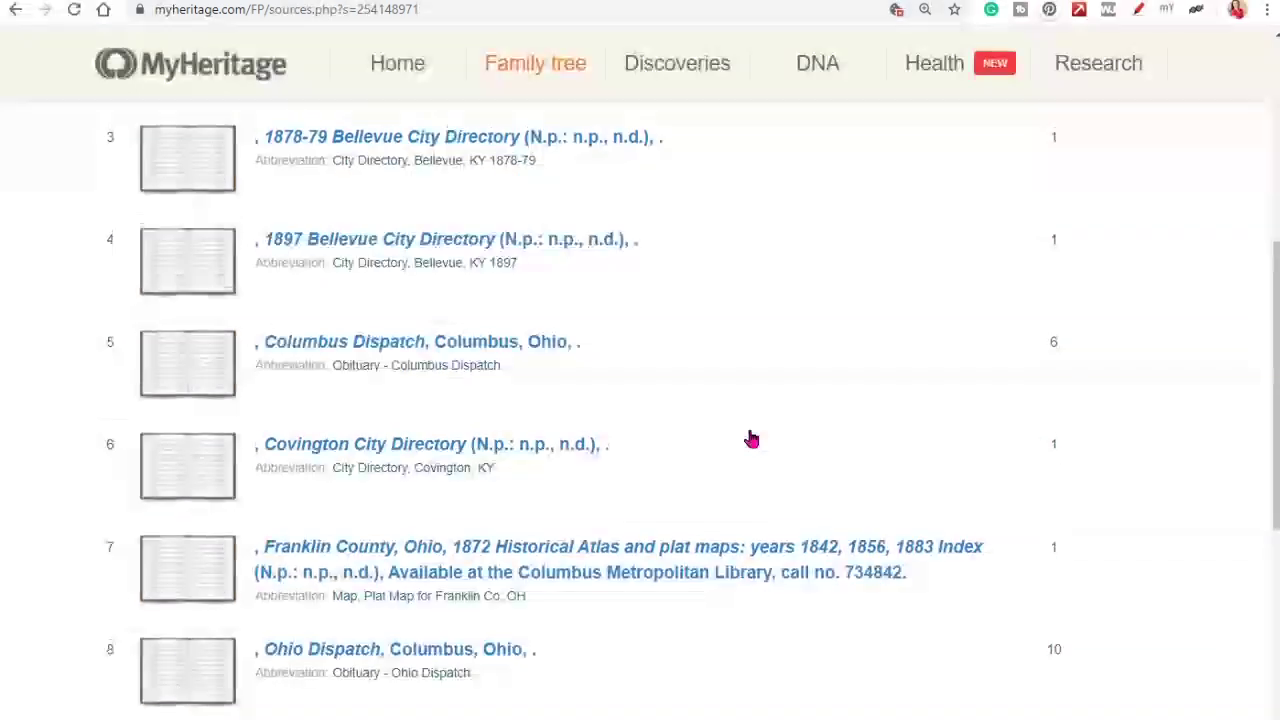
{"action": "scroll", "coordinate": [751, 440], "scroll_direction": "up", "scroll_amount": 10}
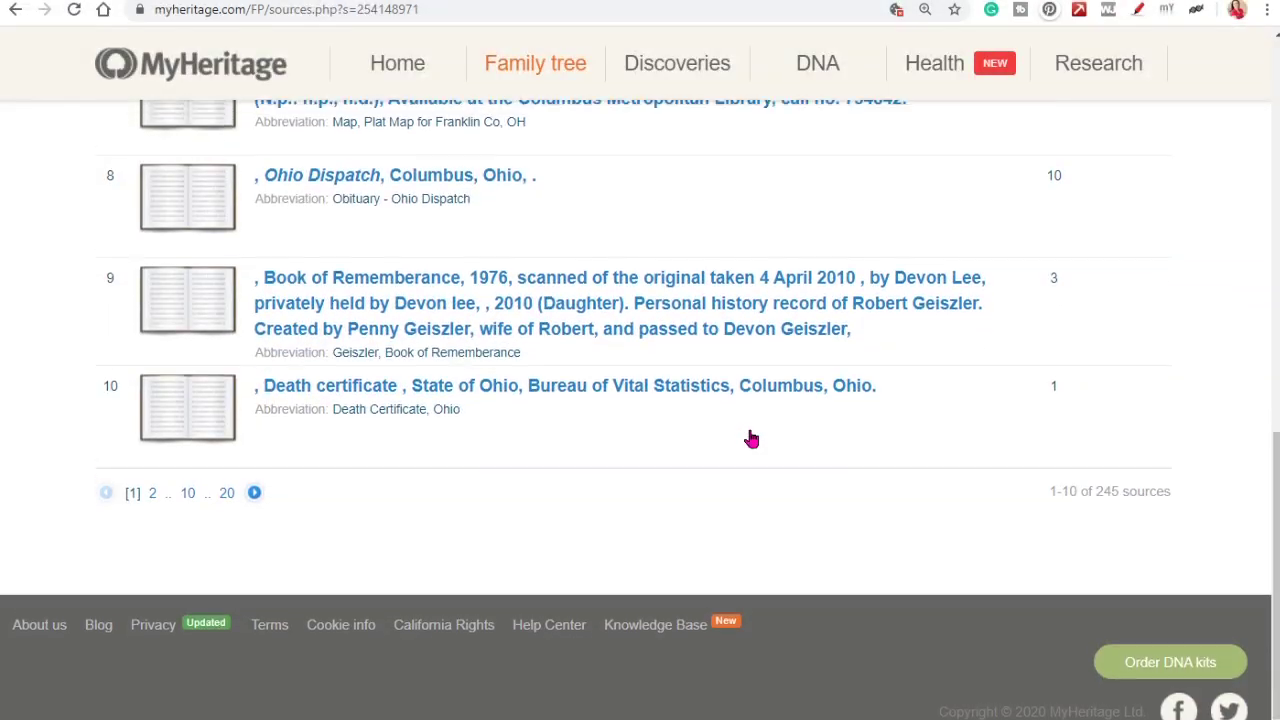
Open the Franklin County Declaration of Intention source and review its citation.
{"action": "left_click", "coordinate": [537, 443]}
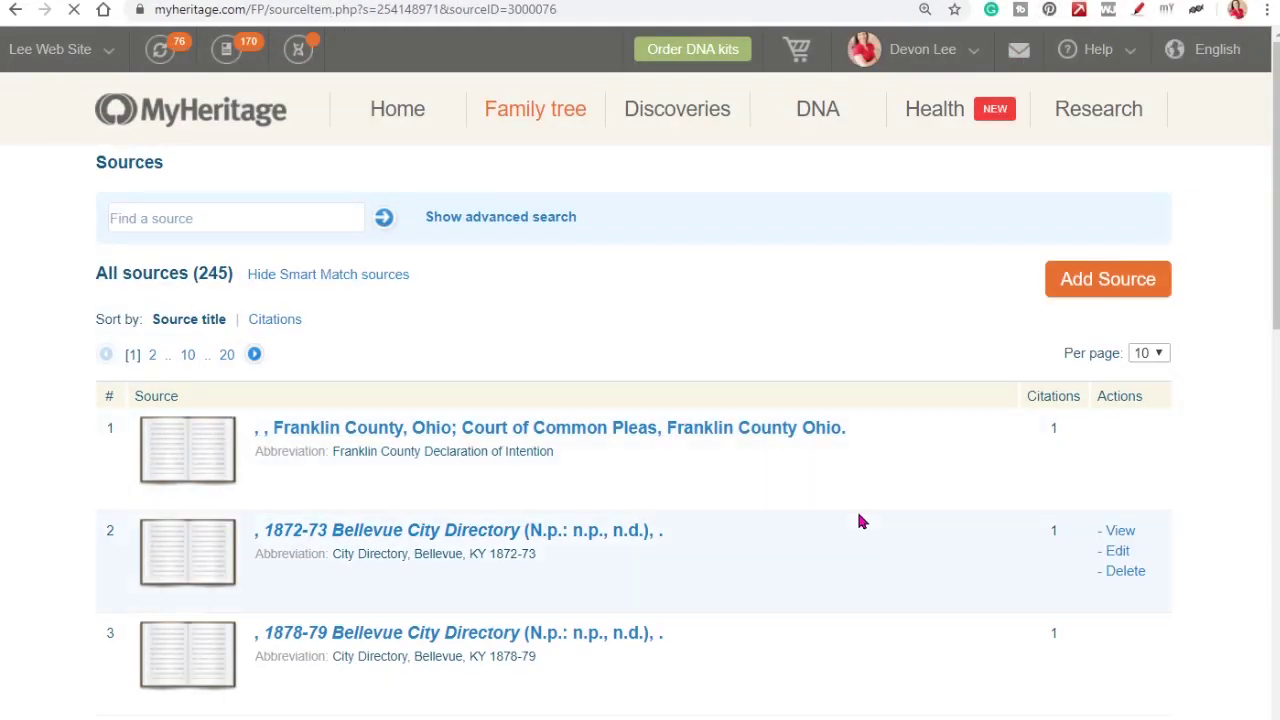
{"action": "scroll", "coordinate": [855, 520], "scroll_direction": "down", "scroll_amount": 3}
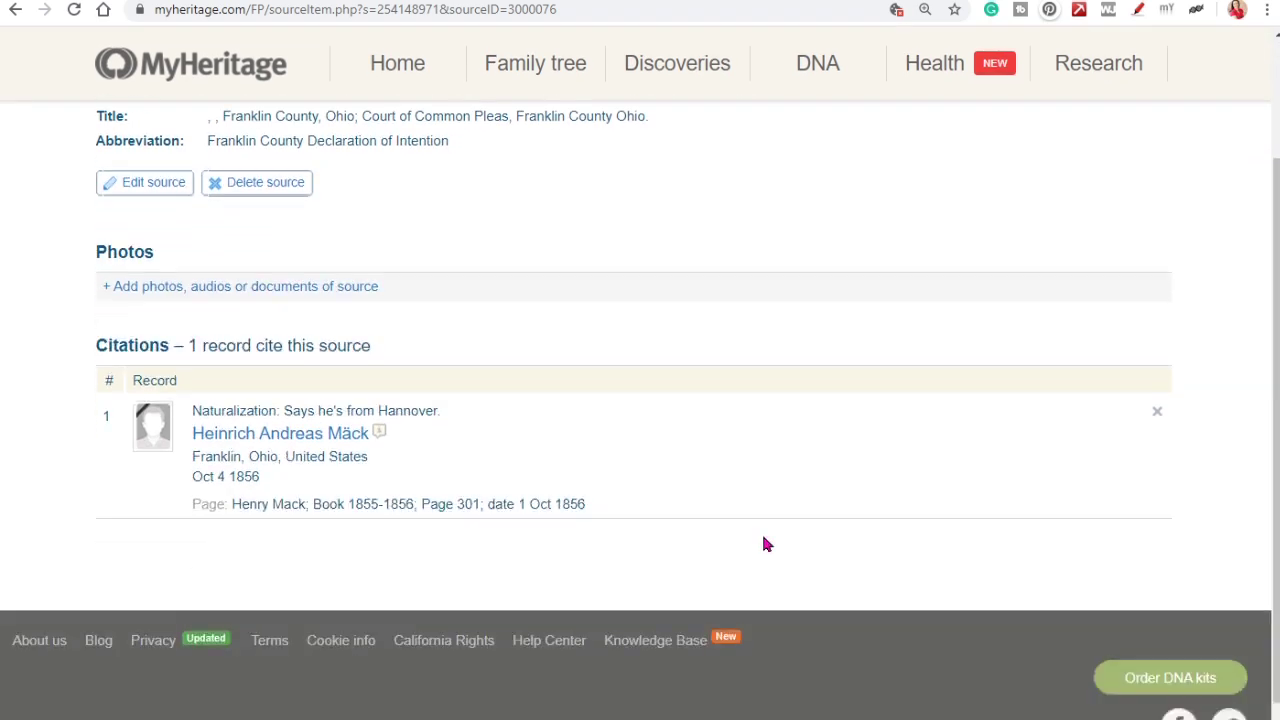
{"action": "scroll", "coordinate": [763, 543], "scroll_direction": "up", "scroll_amount": 3}
{"action": "scroll", "coordinate": [262, 630], "scroll_direction": "down", "scroll_amount": 2}
{"action": "scroll", "coordinate": [267, 478], "scroll_direction": "up", "scroll_amount": 2}
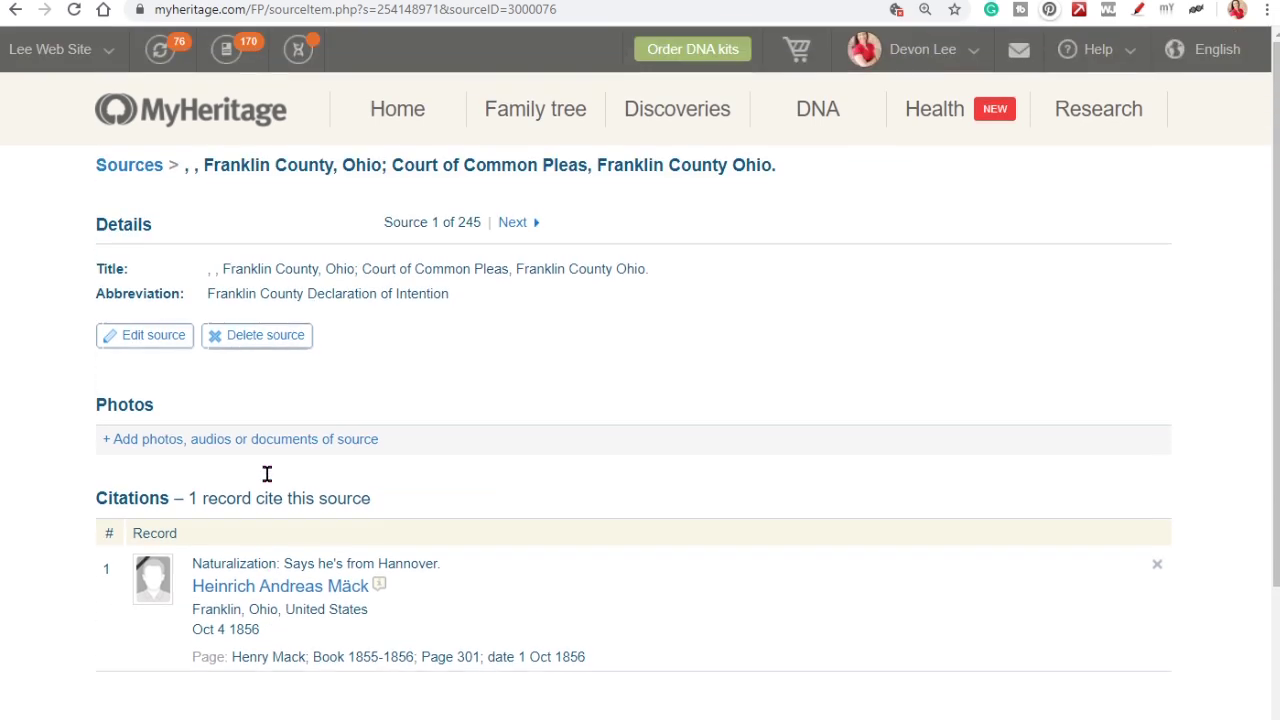
{"action": "mouse_move", "coordinate": [528, 106]}
{"action": "left_click", "coordinate": [520, 369]}
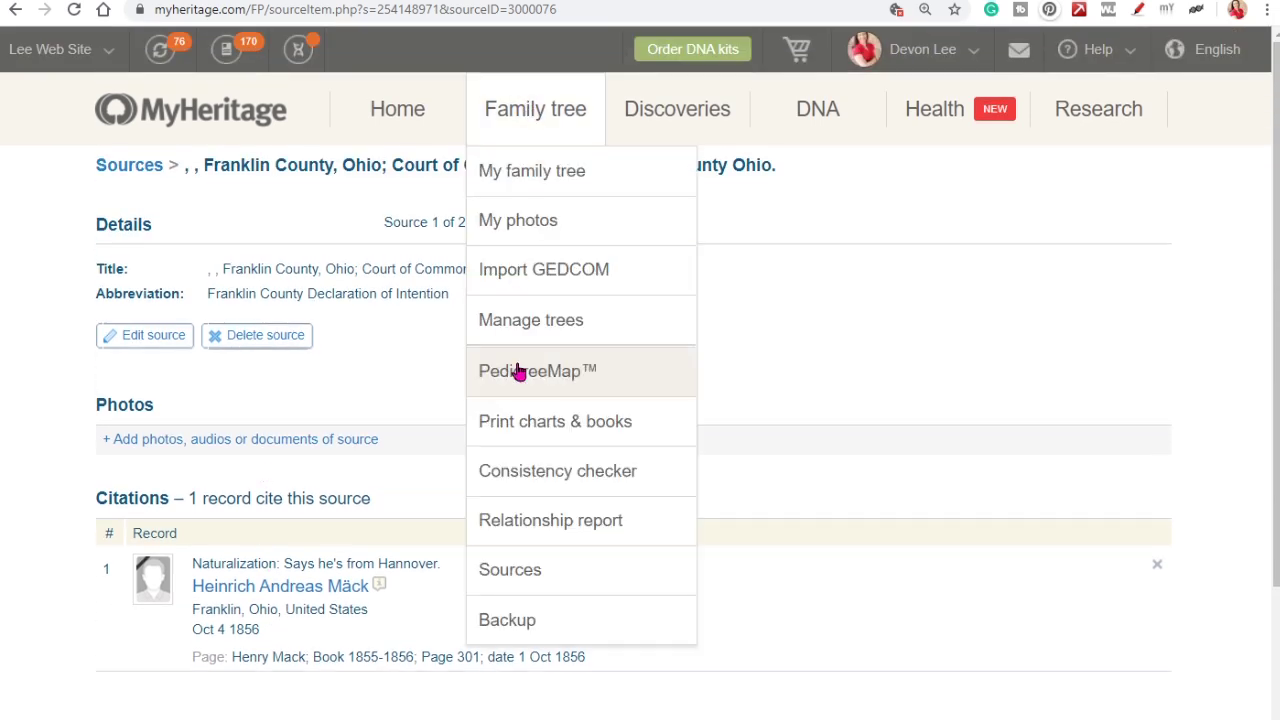
{"action": "left_click", "coordinate": [525, 622]}
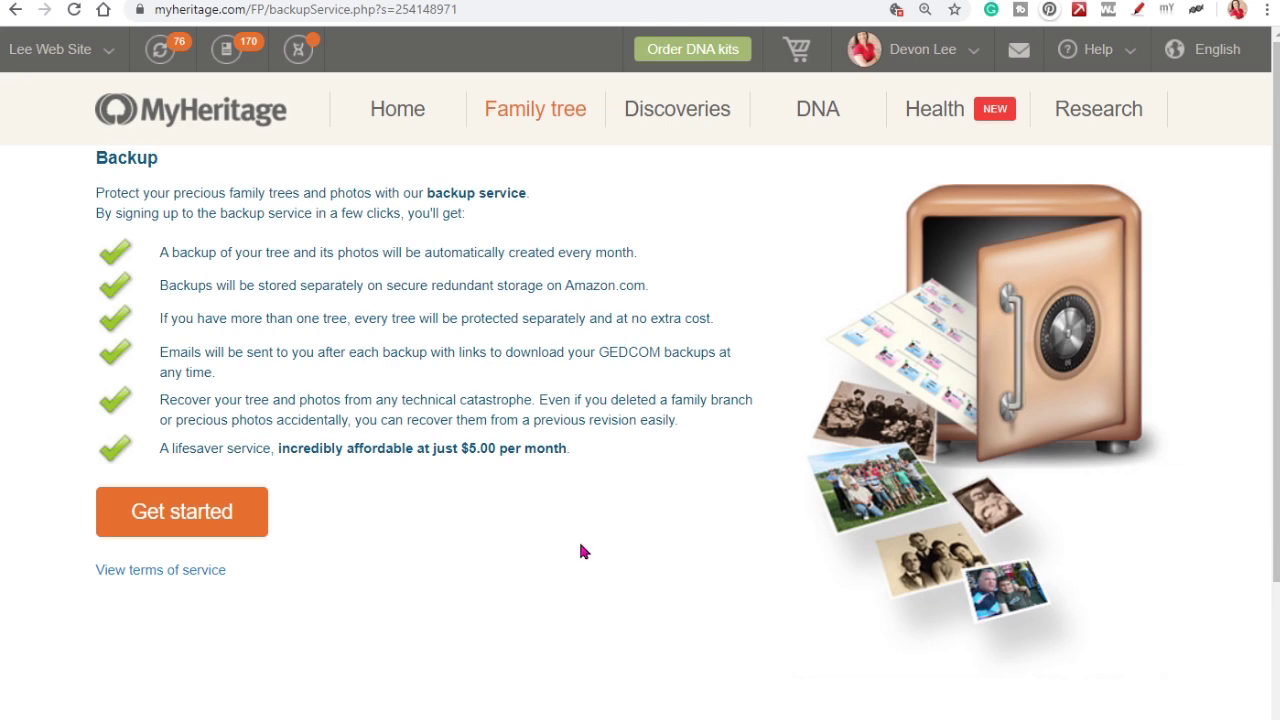
{"action": "scroll", "coordinate": [580, 546], "scroll_direction": "down", "scroll_amount": 1}
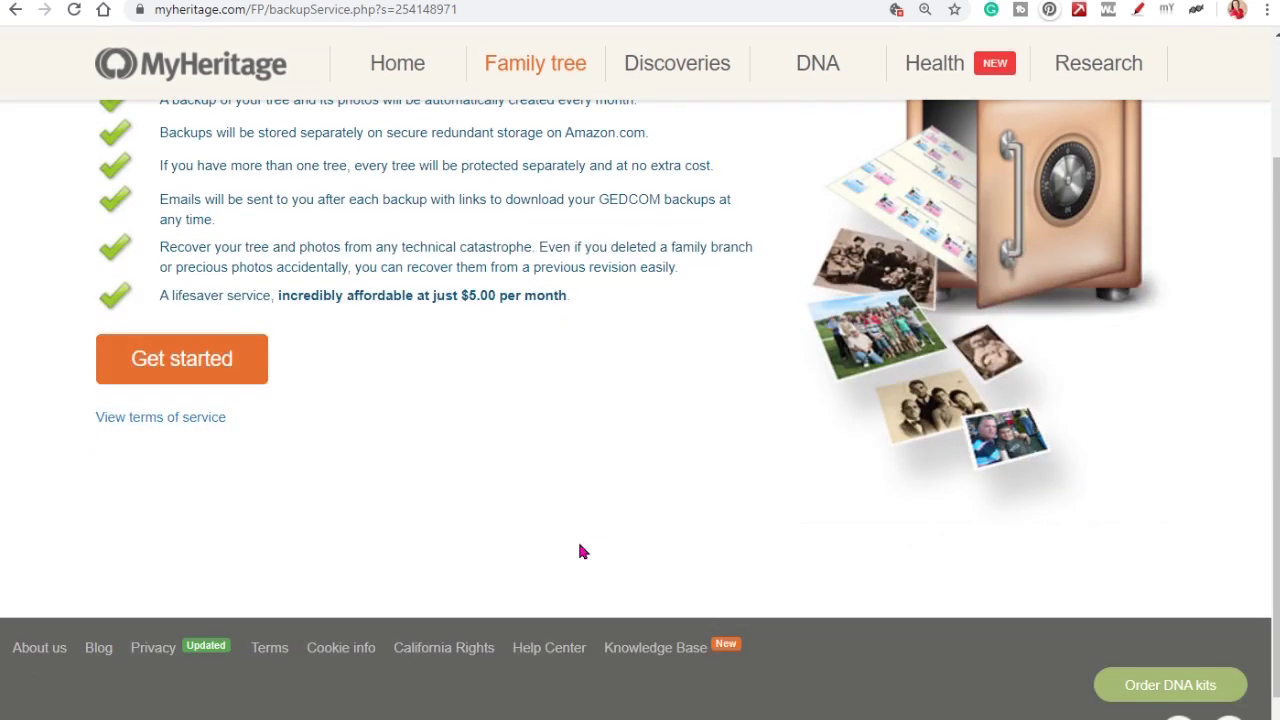
{"action": "scroll", "coordinate": [580, 547], "scroll_direction": "up", "scroll_amount": 1}
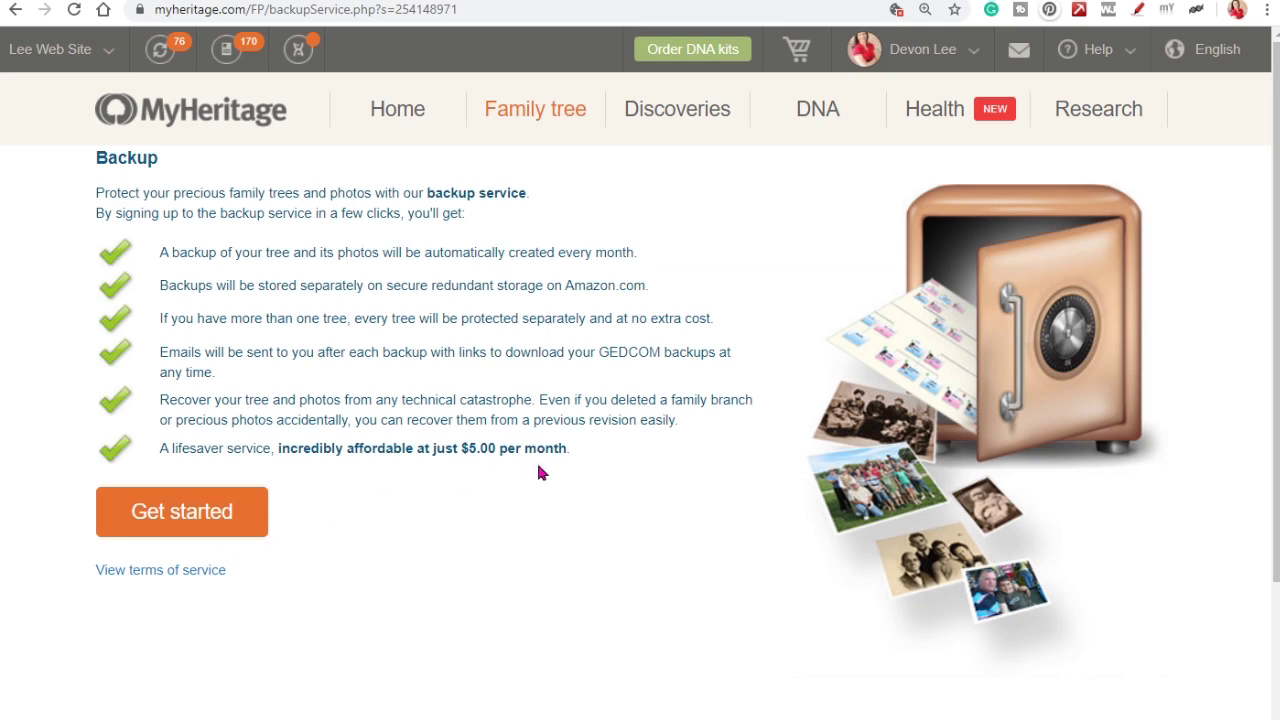
{"action": "mouse_move", "coordinate": [700, 111]}
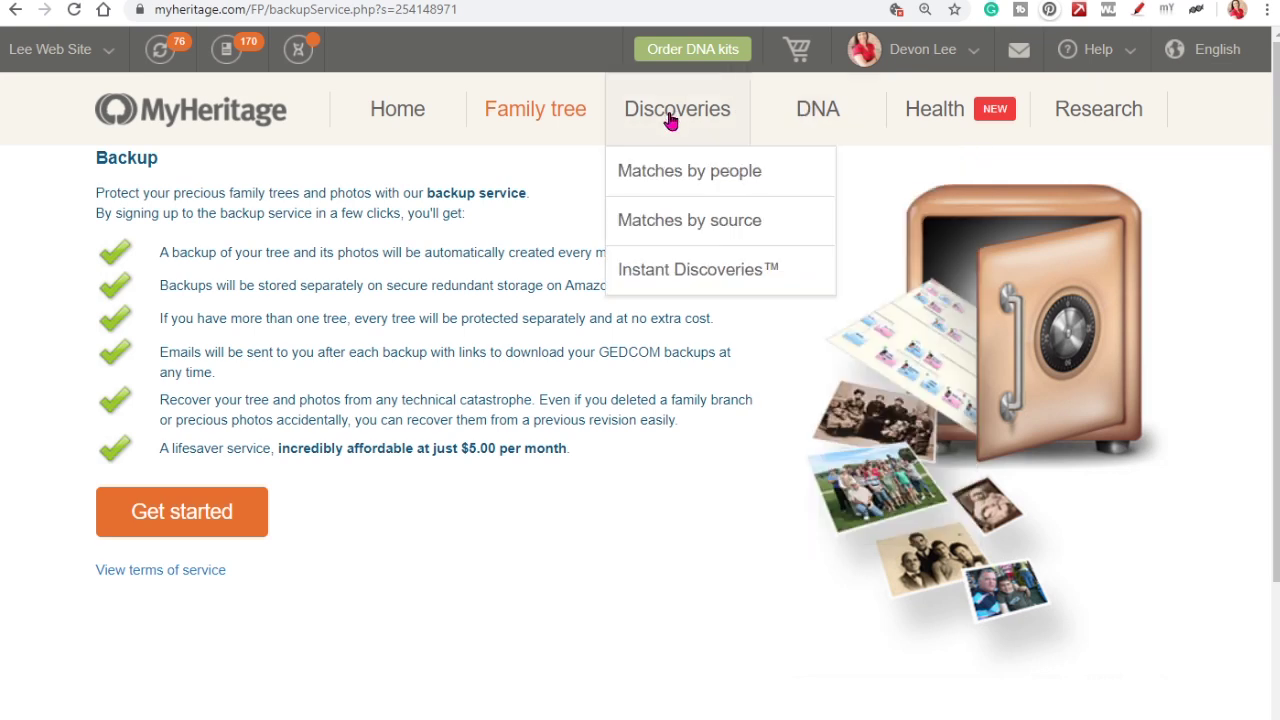
Preview the Discoveries, DNA, Health and Research menus in the top navigation.
{"action": "mouse_move", "coordinate": [818, 131]}
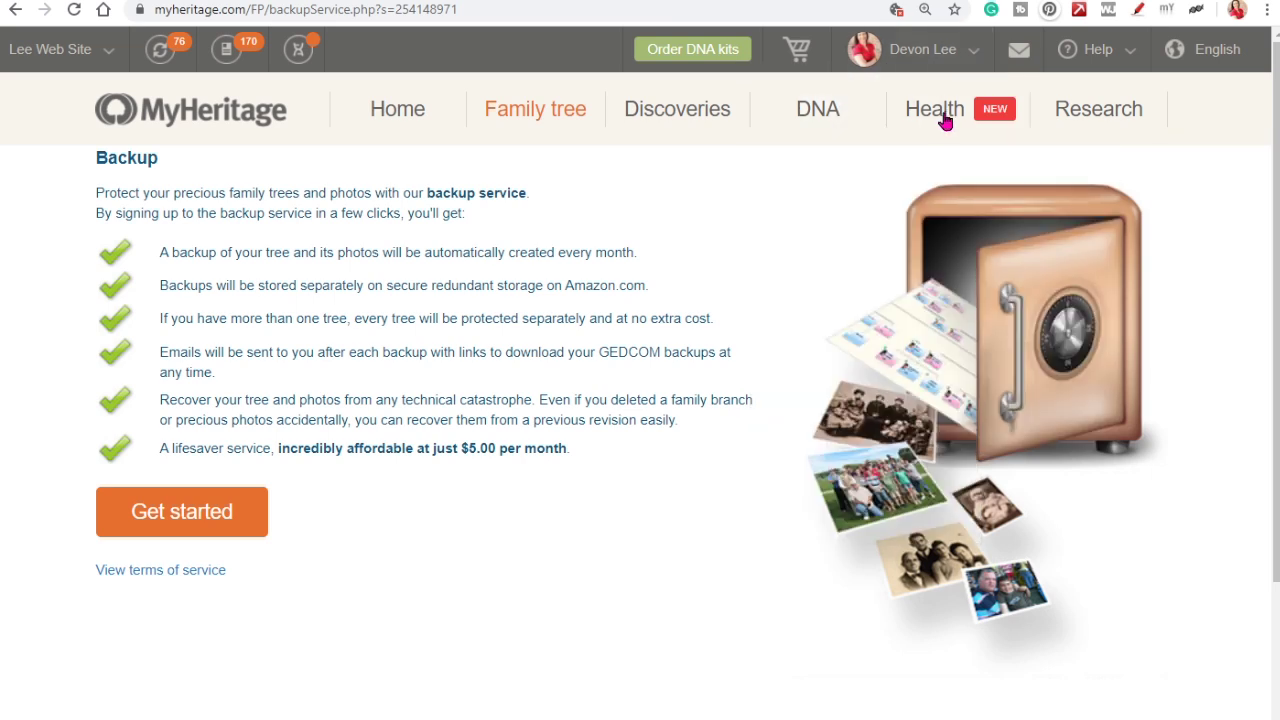
{"action": "mouse_move", "coordinate": [940, 120]}
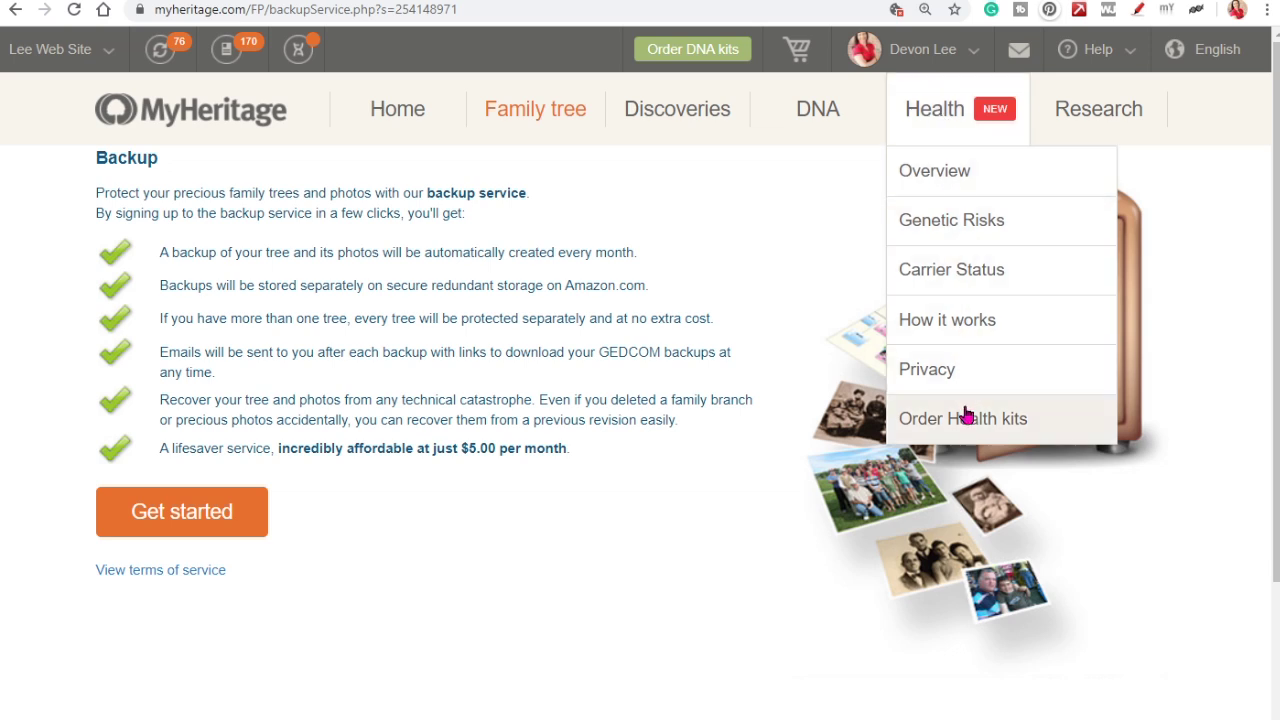
{"action": "mouse_move", "coordinate": [1120, 101]}
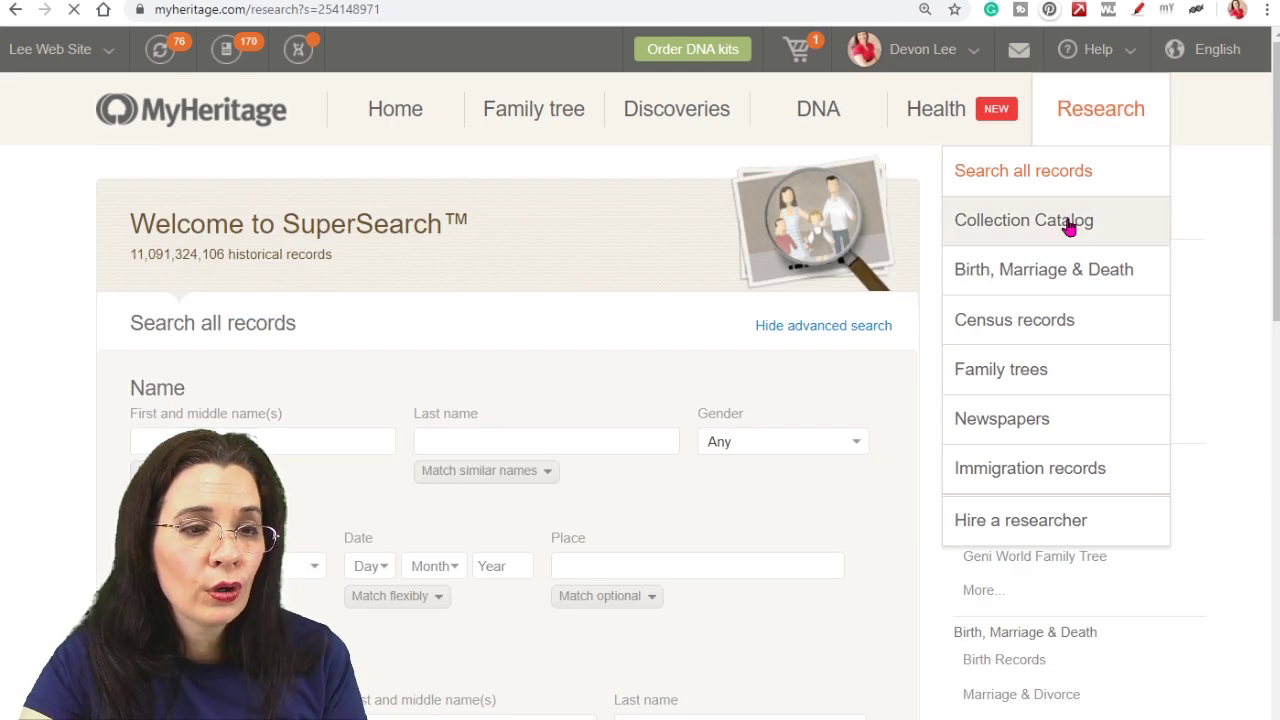
Browse the Collection Catalog filtered to Newspapers collections from the USA.
{"action": "left_click", "coordinate": [995, 220]}
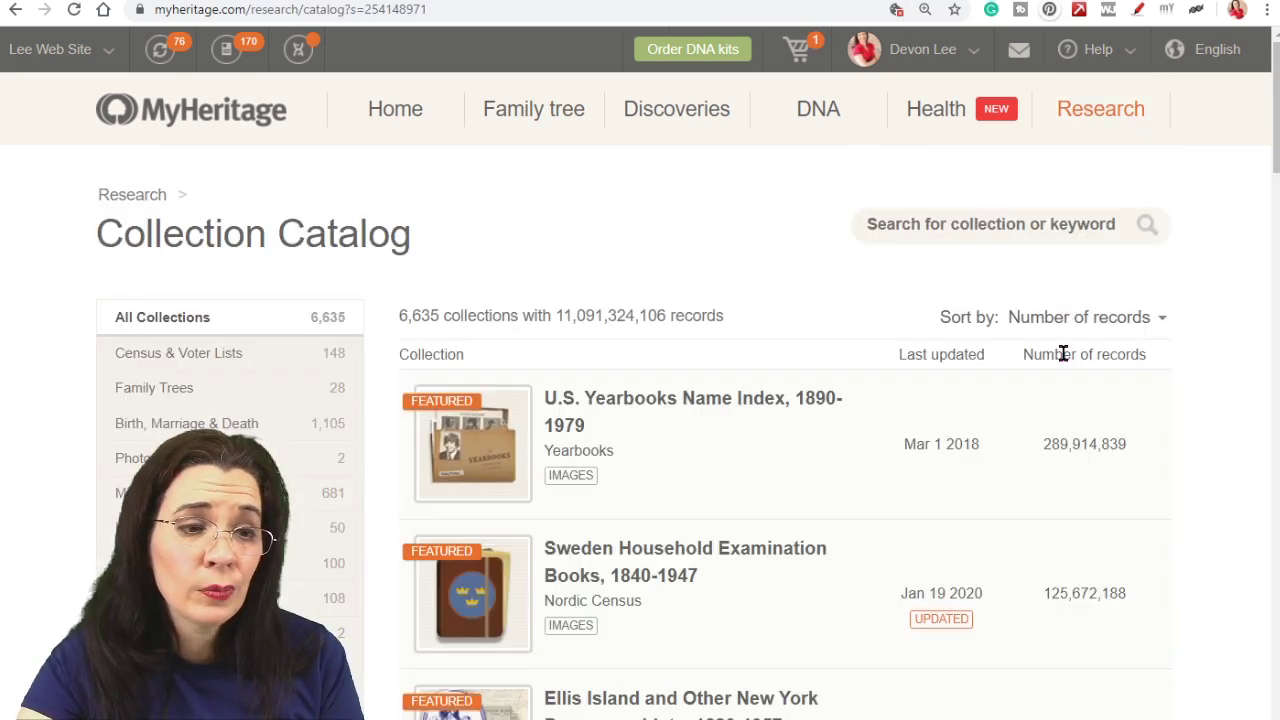
{"action": "scroll", "coordinate": [1063, 354], "scroll_direction": "down", "scroll_amount": 2}
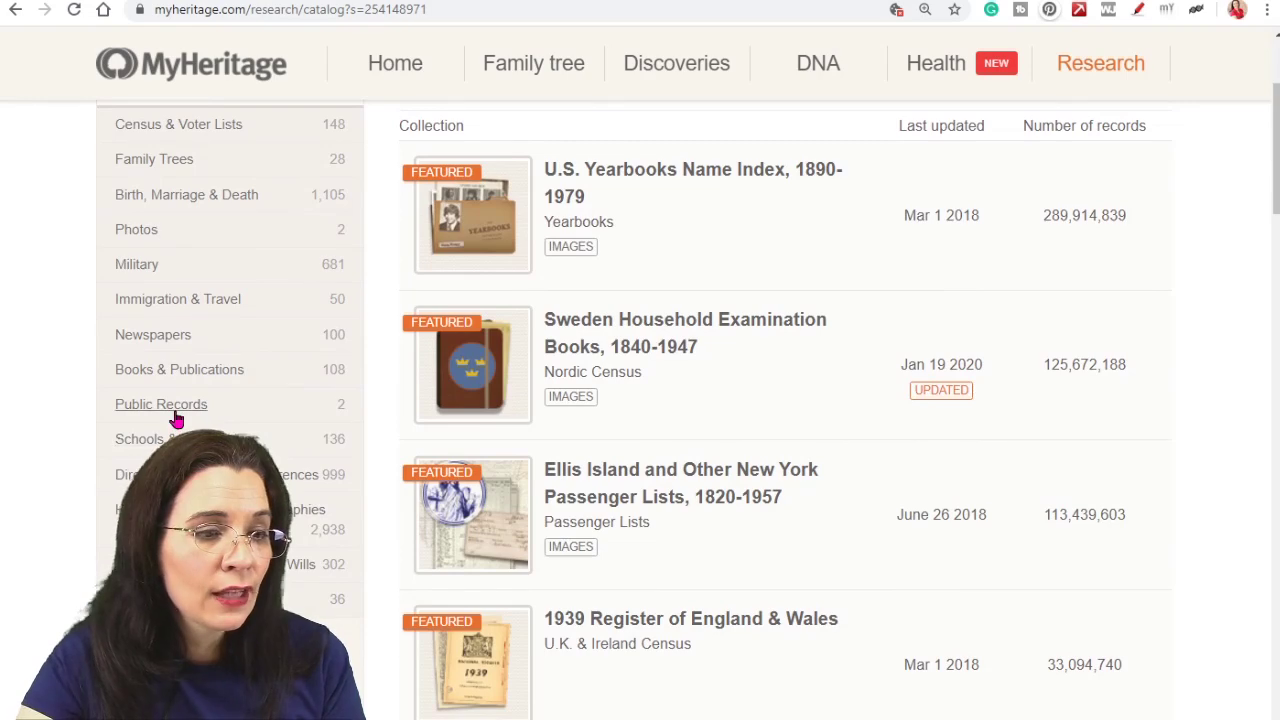
{"action": "left_click", "coordinate": [180, 337]}
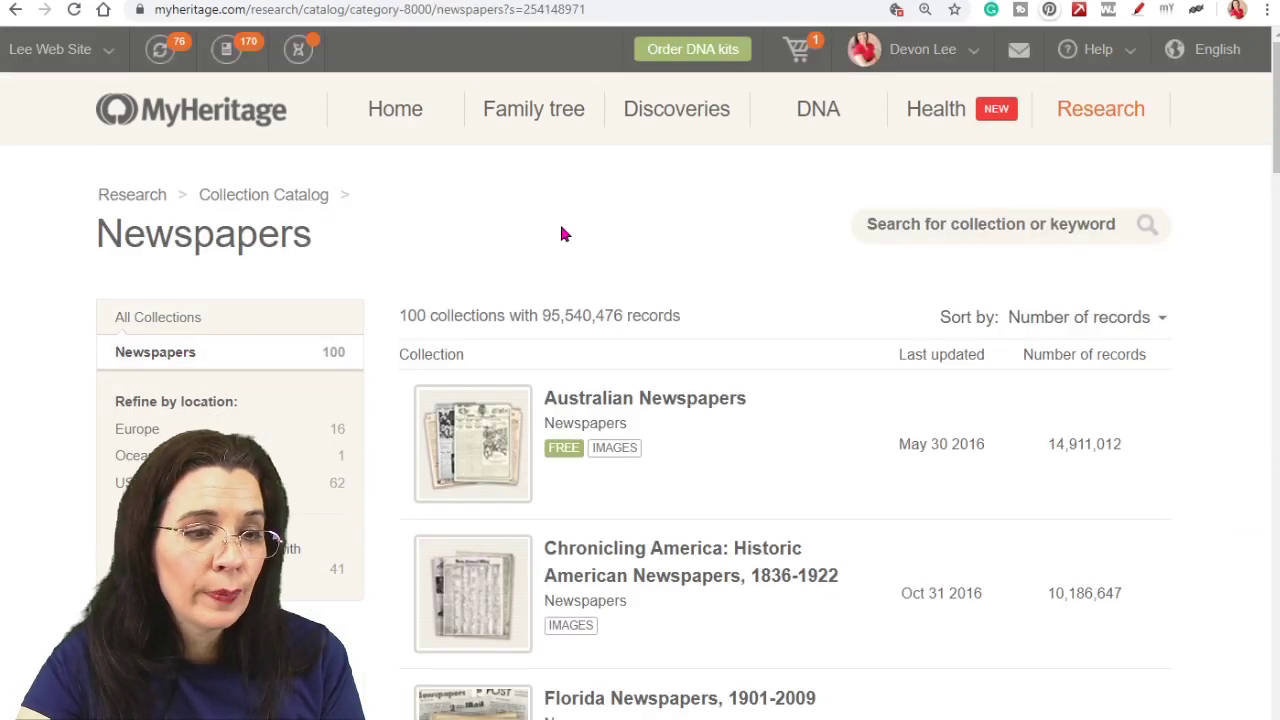
{"action": "scroll", "coordinate": [560, 228], "scroll_direction": "down", "scroll_amount": 1}
{"action": "scroll", "coordinate": [561, 233], "scroll_direction": "down", "scroll_amount": 1}
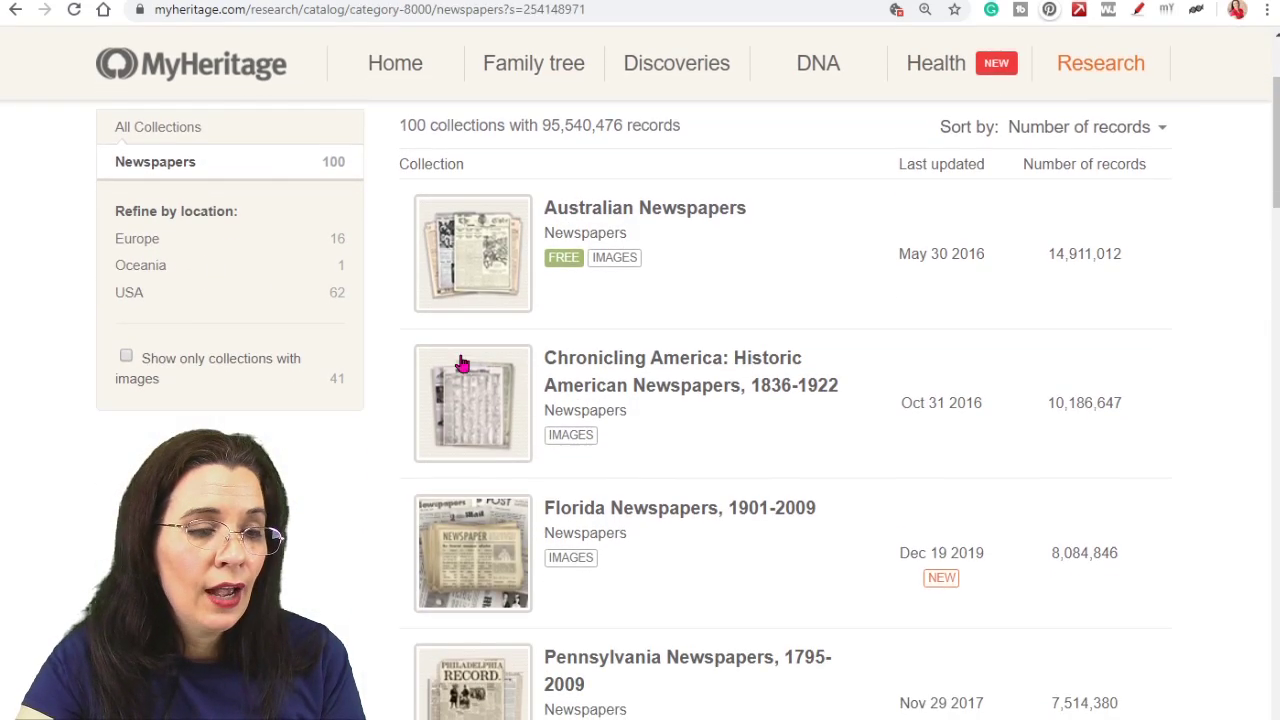
{"action": "left_click", "coordinate": [131, 292]}
{"action": "scroll", "coordinate": [829, 429], "scroll_direction": "down", "scroll_amount": 1}
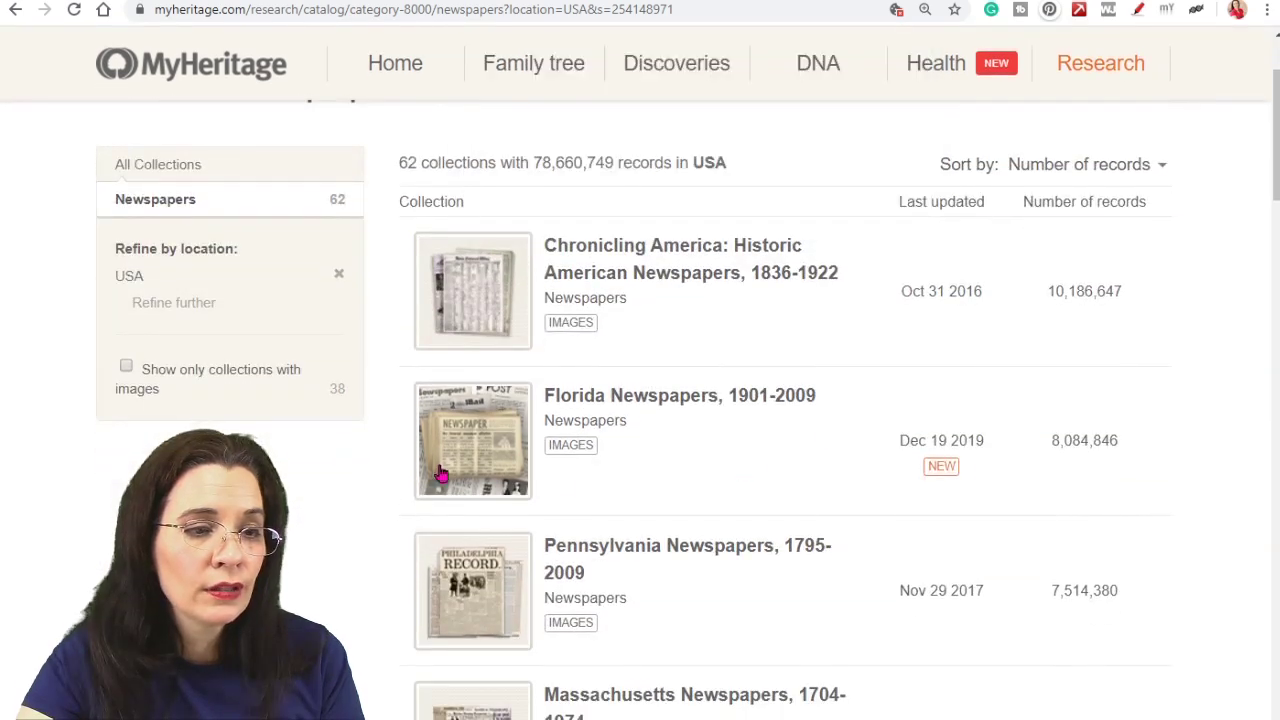
{"action": "scroll", "coordinate": [652, 484], "scroll_direction": "up", "scroll_amount": 1}
{"action": "scroll", "coordinate": [652, 484], "scroll_direction": "up", "scroll_amount": 1}
Go to Research's Birth, Marriage & Death records and highlight its heading.
{"action": "mouse_move", "coordinate": [1134, 116]}
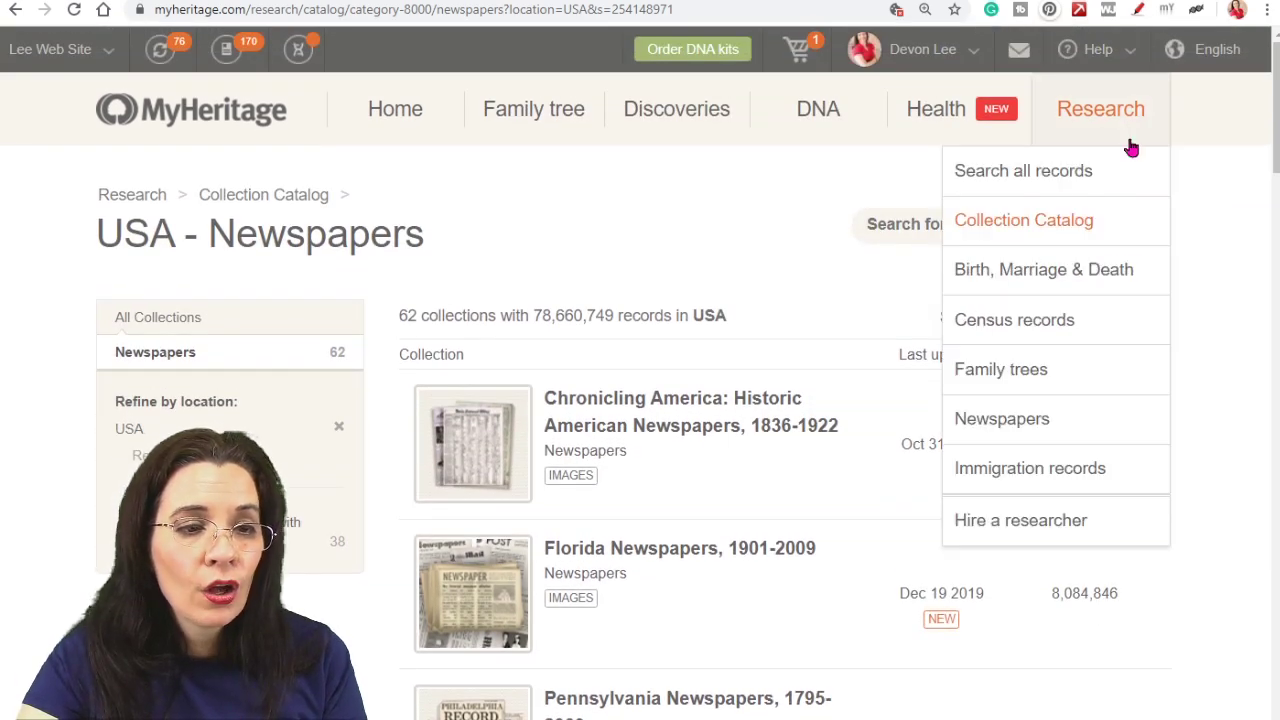
{"action": "left_click", "coordinate": [1089, 289]}
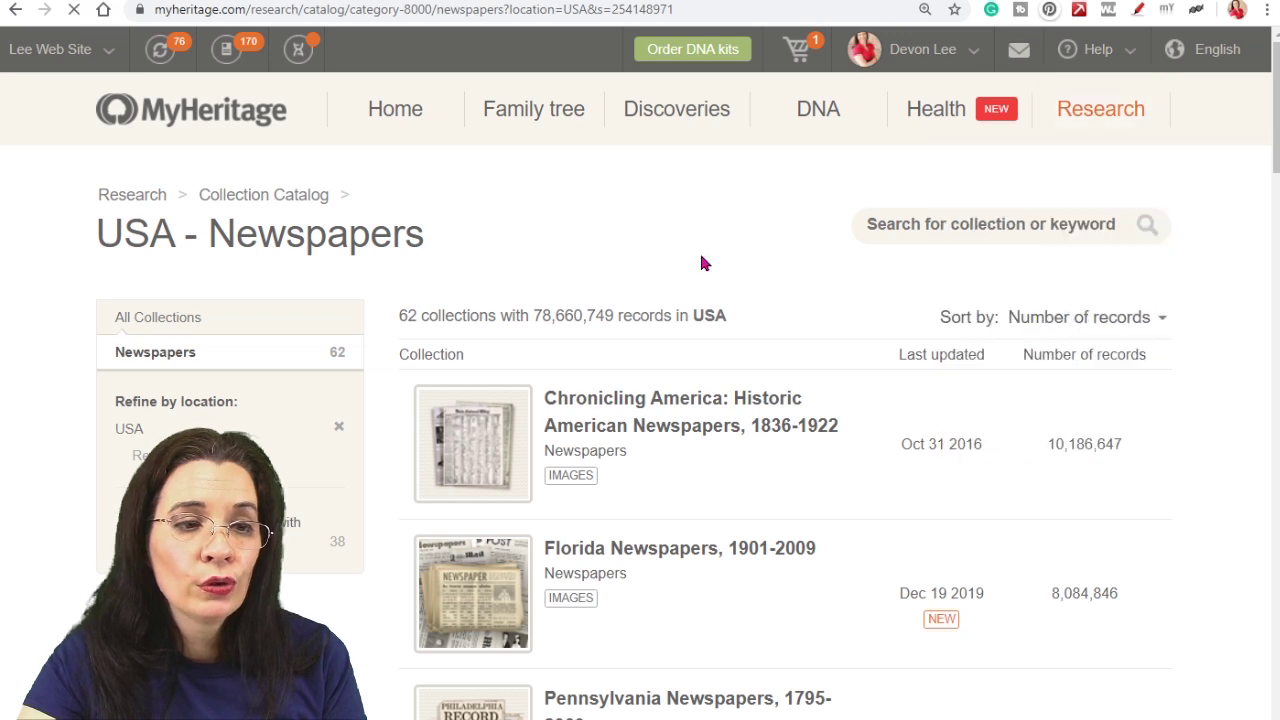
{"action": "left_click_drag", "start_coordinate": [83, 226], "coordinate": [398, 232]}
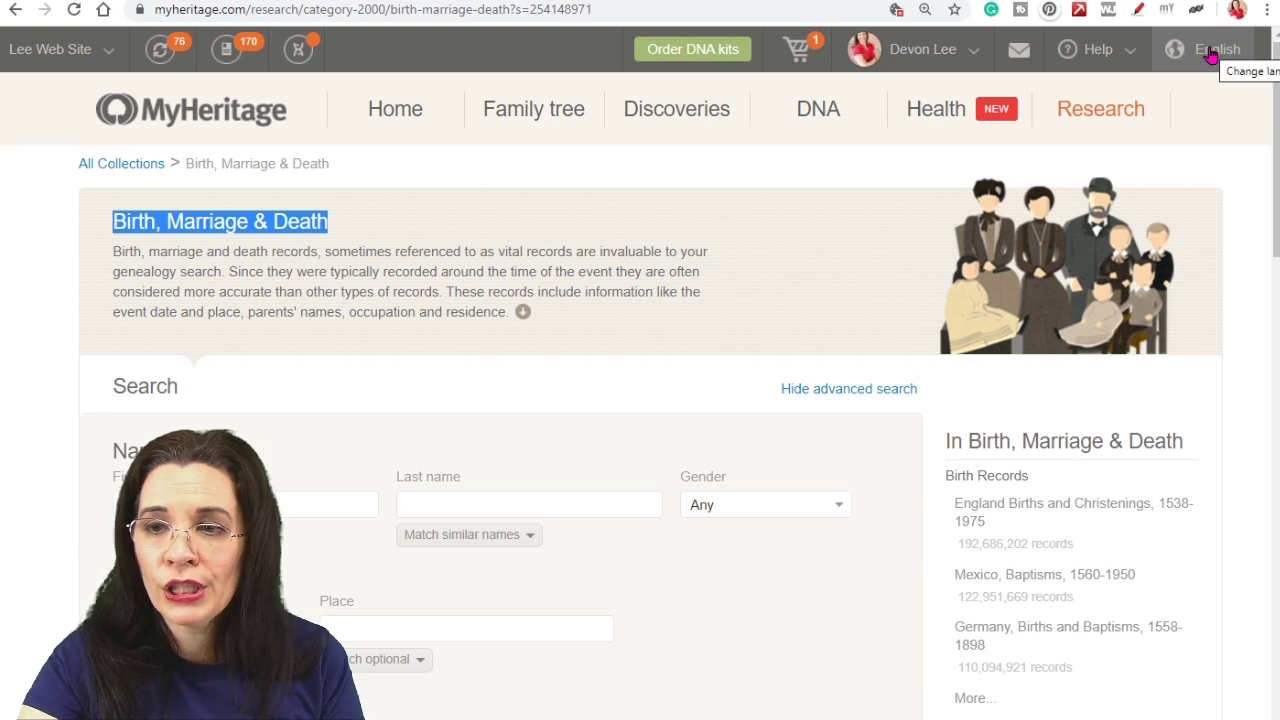
{"action": "left_click", "coordinate": [1130, 66]}
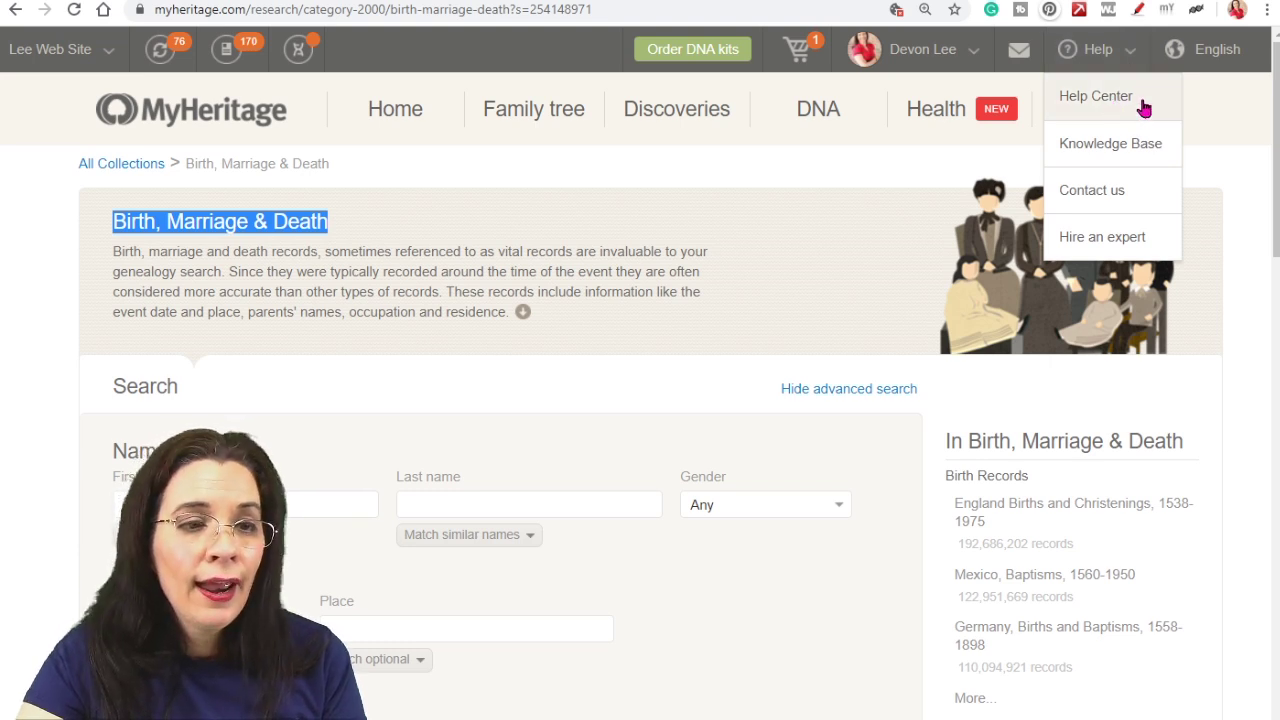
Browse the Help Center topics, then open the Knowledge Base education site.
{"action": "left_click", "coordinate": [1142, 100]}
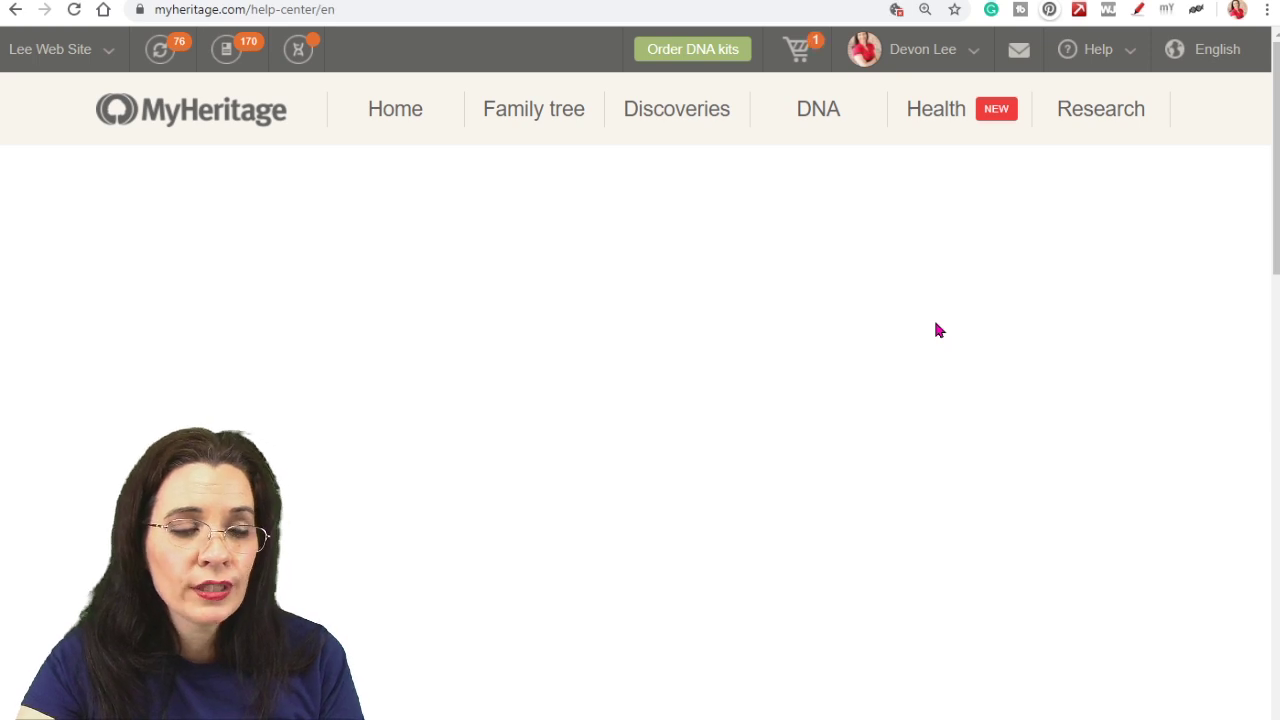
{"action": "scroll", "coordinate": [935, 329], "scroll_direction": "down", "scroll_amount": 4}
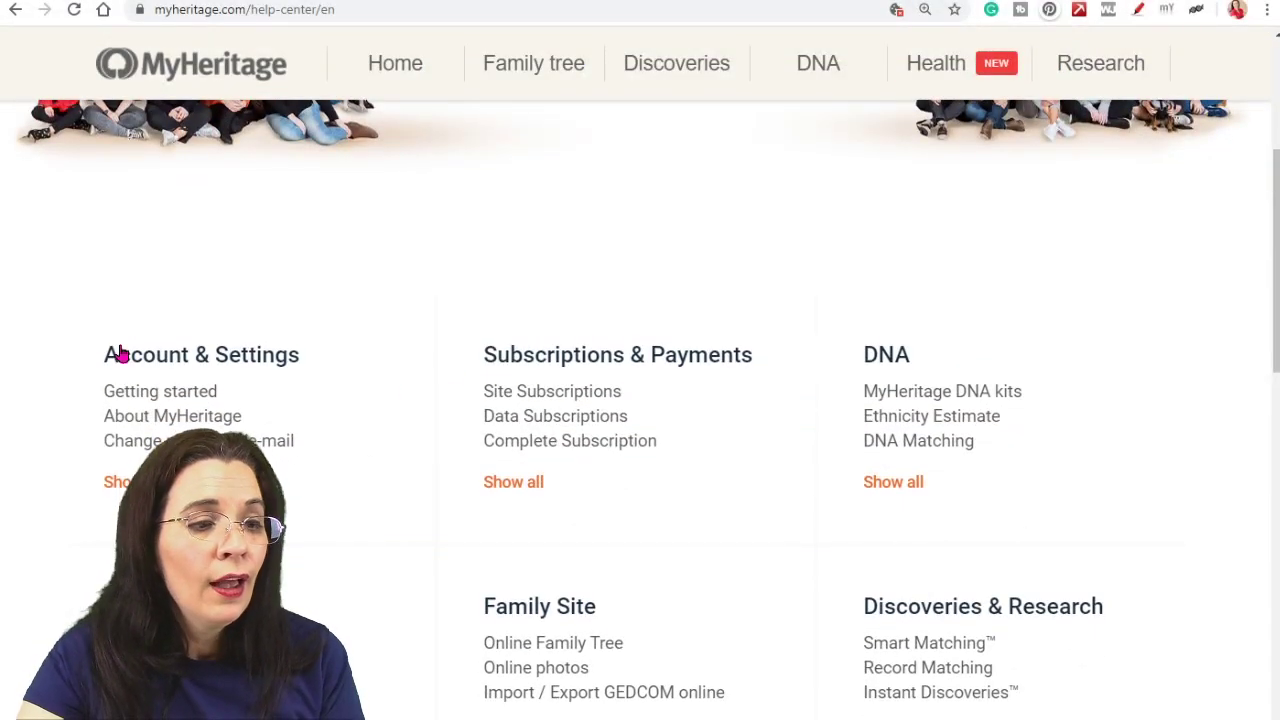
{"action": "scroll", "coordinate": [193, 212], "scroll_direction": "down", "scroll_amount": 3}
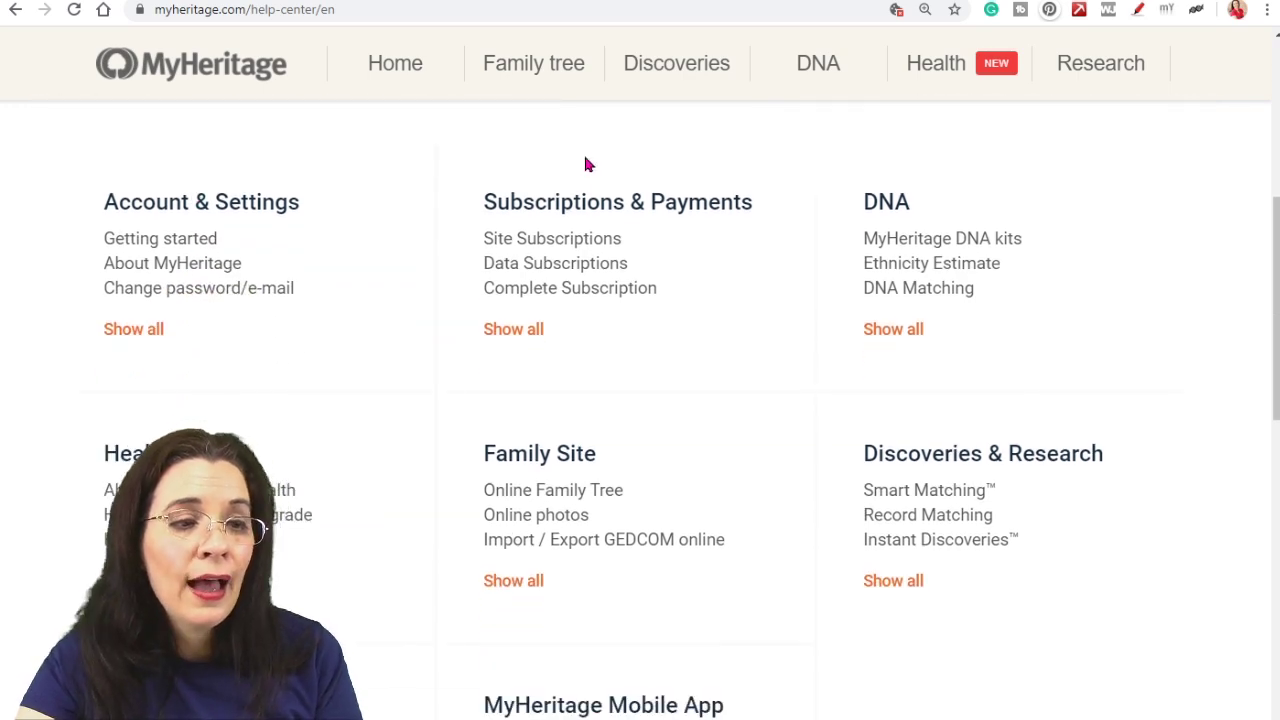
{"action": "scroll", "coordinate": [1088, 462], "scroll_direction": "up", "scroll_amount": 8}
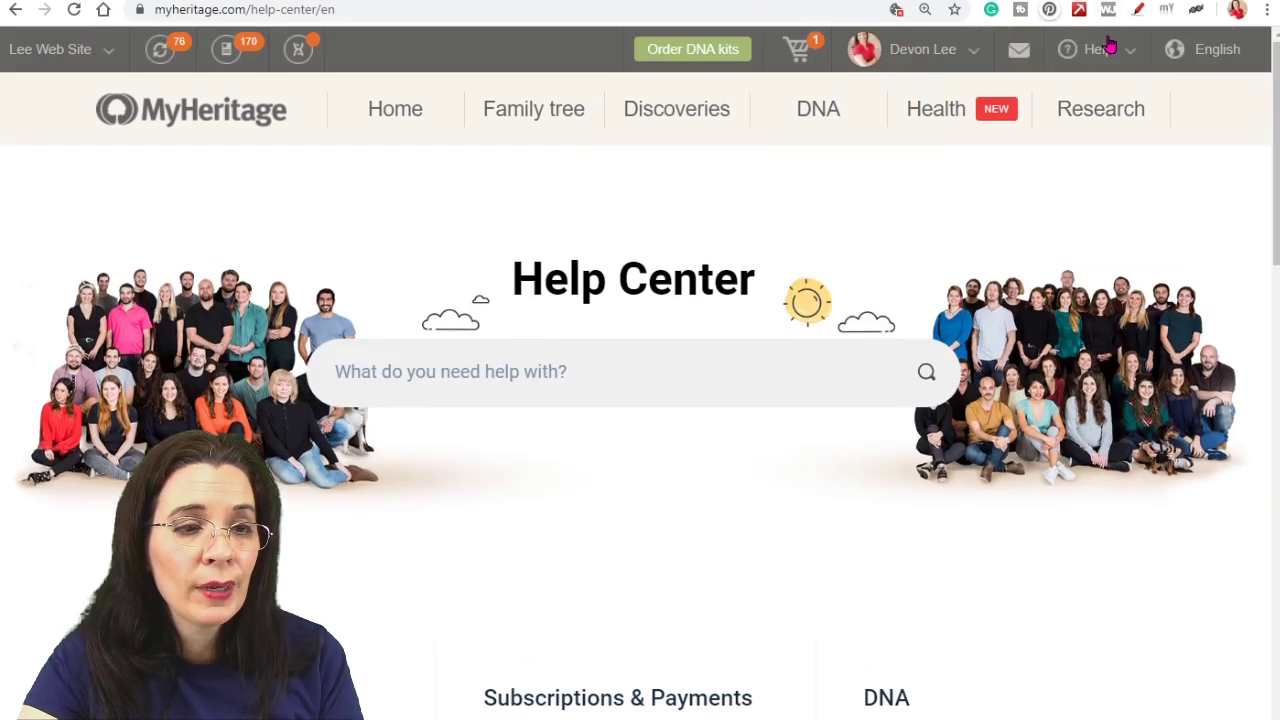
{"action": "mouse_move", "coordinate": [1110, 49]}
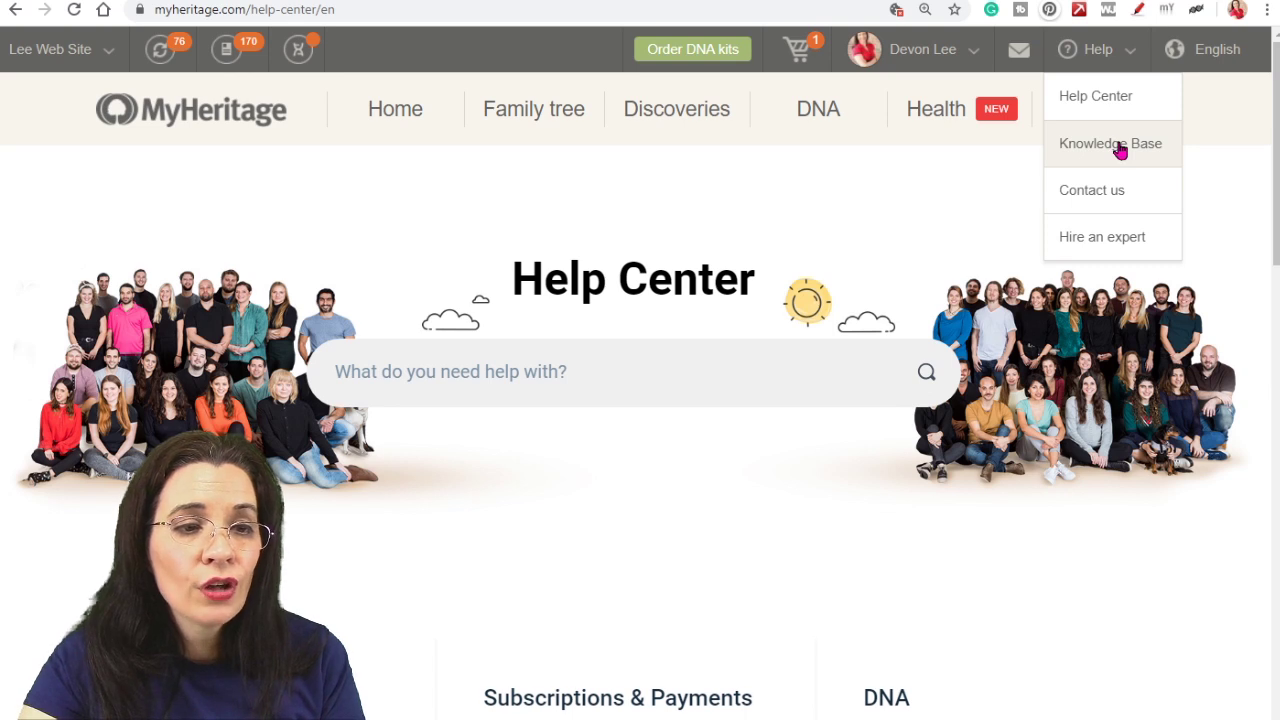
{"action": "left_click", "coordinate": [1118, 148]}
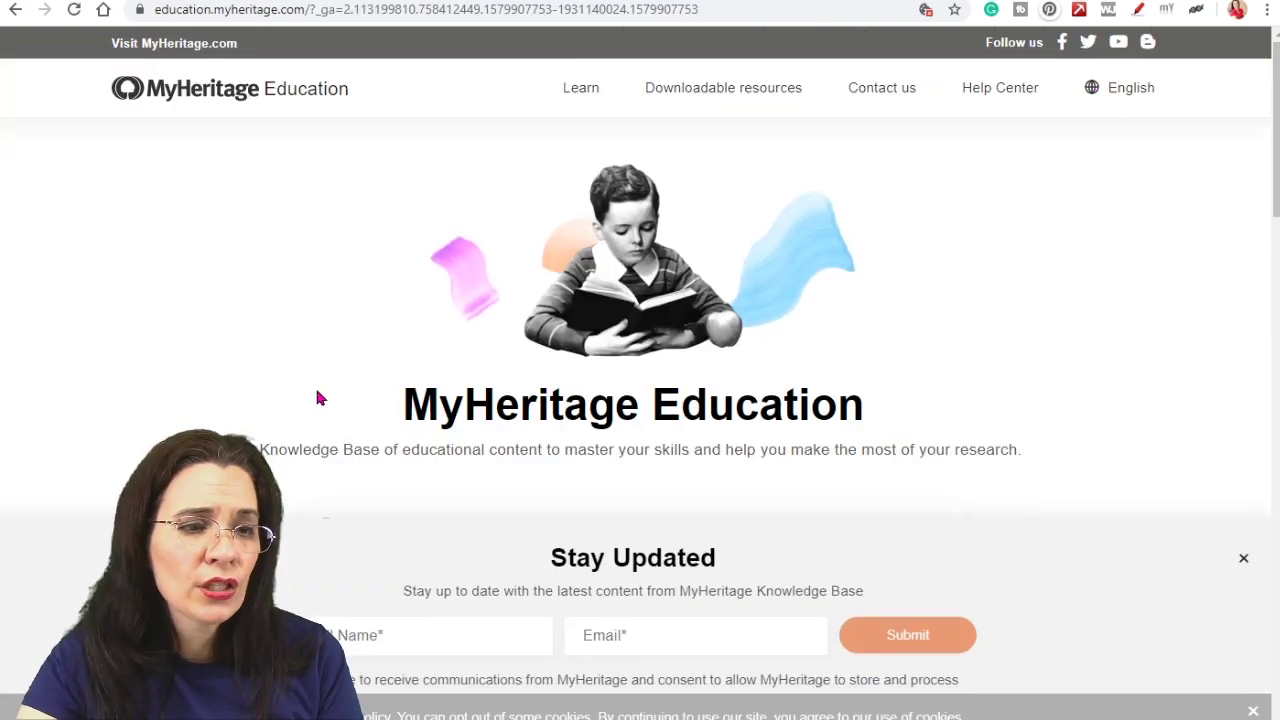
Highlight the MyHeritage Education heading and close the Stay Updated sign-up popup.
{"action": "left_click_drag", "start_coordinate": [363, 403], "coordinate": [1037, 523]}
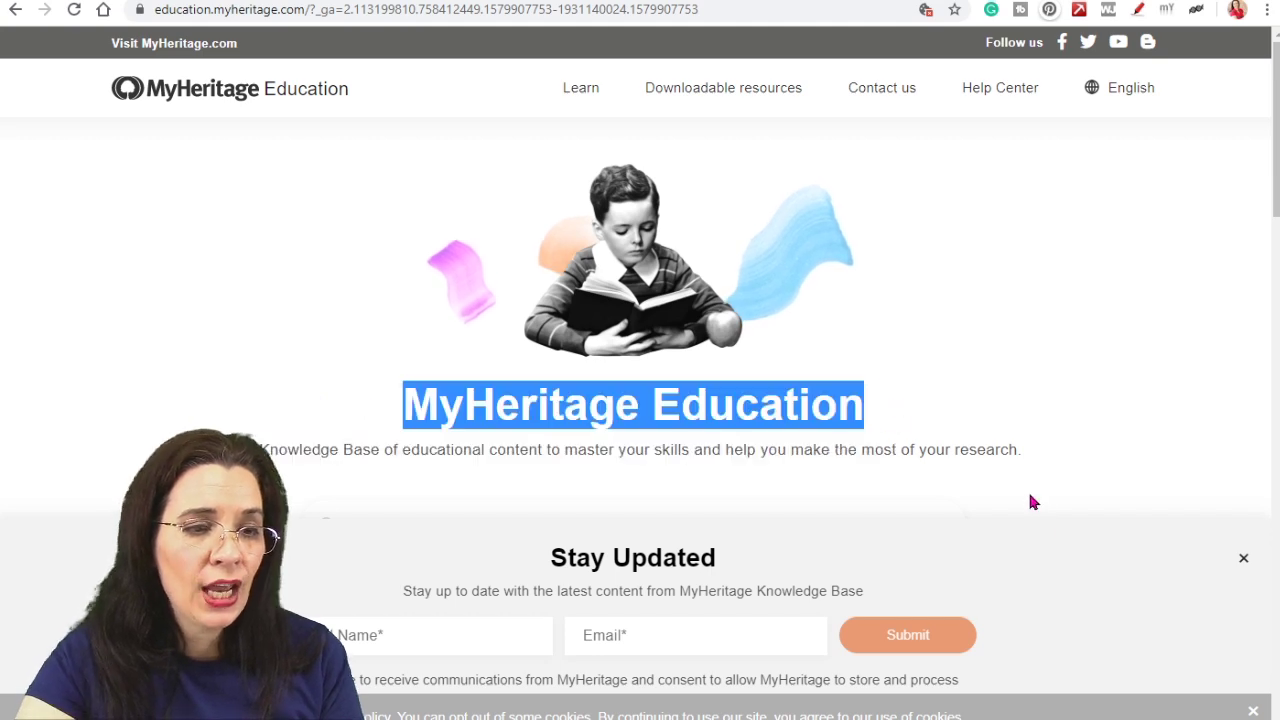
{"action": "scroll", "coordinate": [1100, 495], "scroll_direction": "down", "scroll_amount": 6}
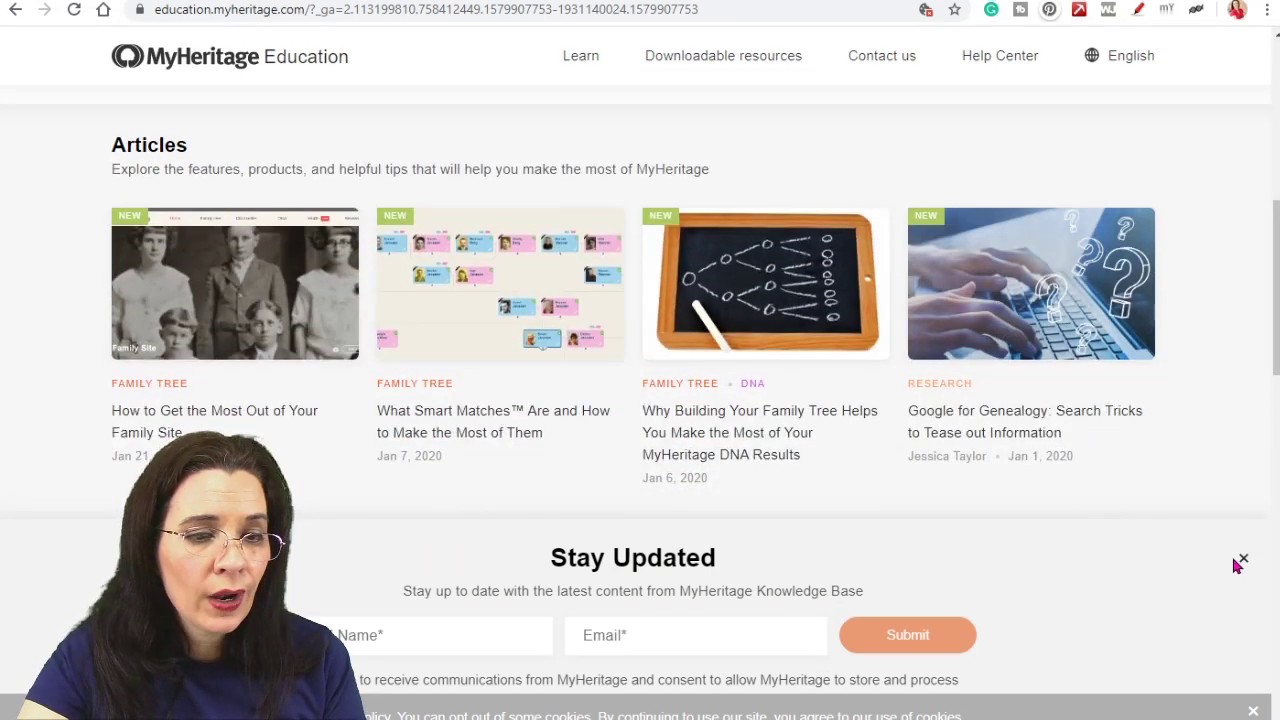
{"action": "left_click", "coordinate": [1240, 560]}
Browse the Articles, Webinars and How-To Videos sections of the Education page.
{"action": "scroll", "coordinate": [1184, 511], "scroll_direction": "down", "scroll_amount": 1}
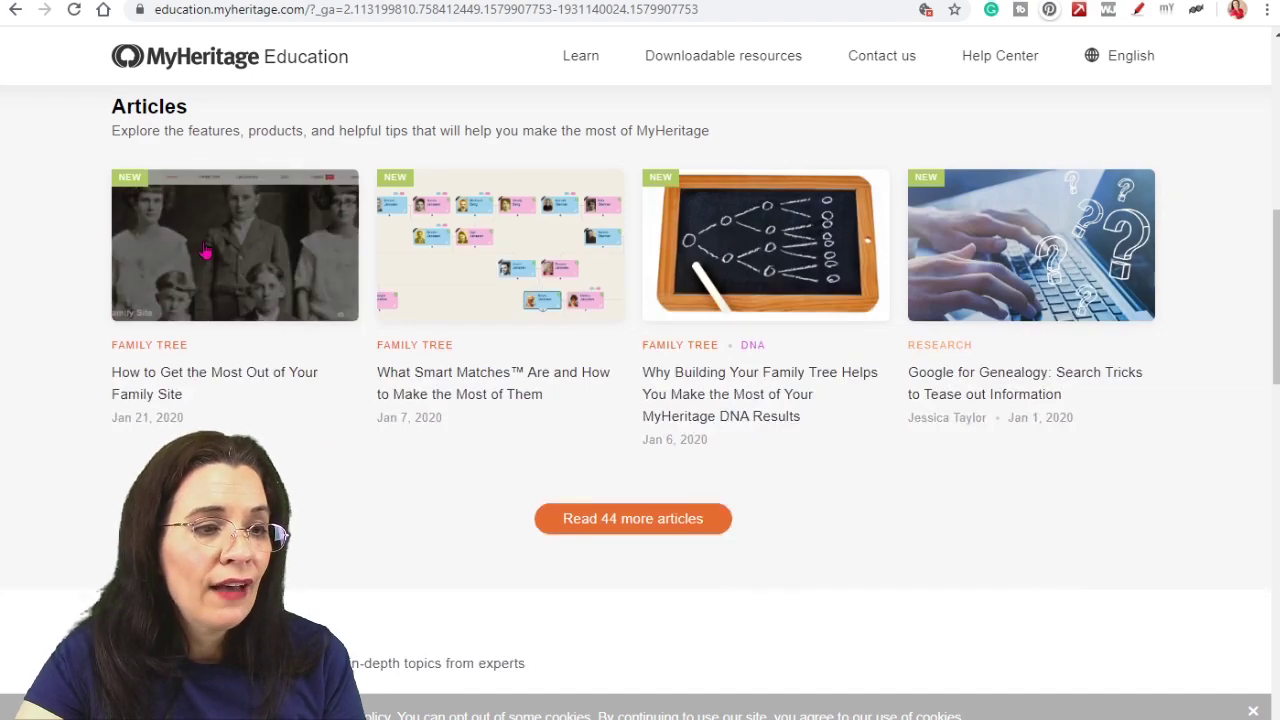
{"action": "scroll", "coordinate": [927, 476], "scroll_direction": "down", "scroll_amount": 1}
{"action": "scroll", "coordinate": [928, 477], "scroll_direction": "down", "scroll_amount": 5}
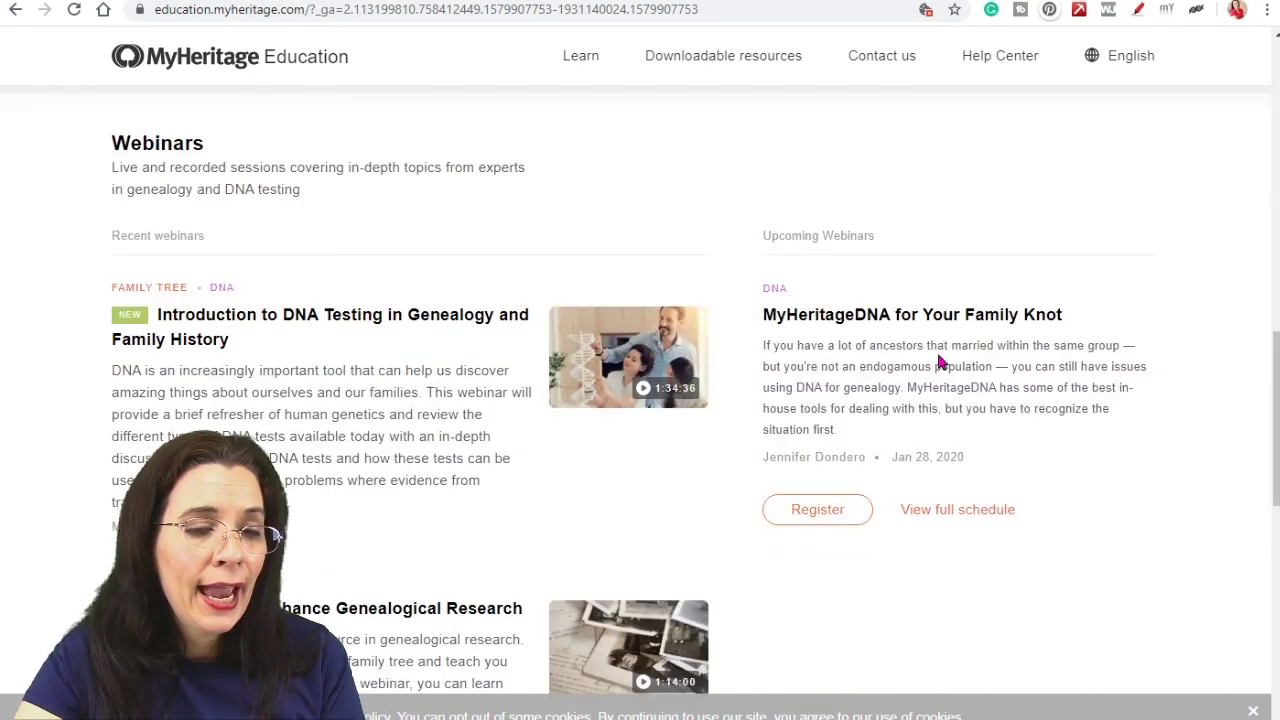
{"action": "scroll", "coordinate": [966, 563], "scroll_direction": "down", "scroll_amount": 3}
{"action": "scroll", "coordinate": [966, 565], "scroll_direction": "down", "scroll_amount": 5}
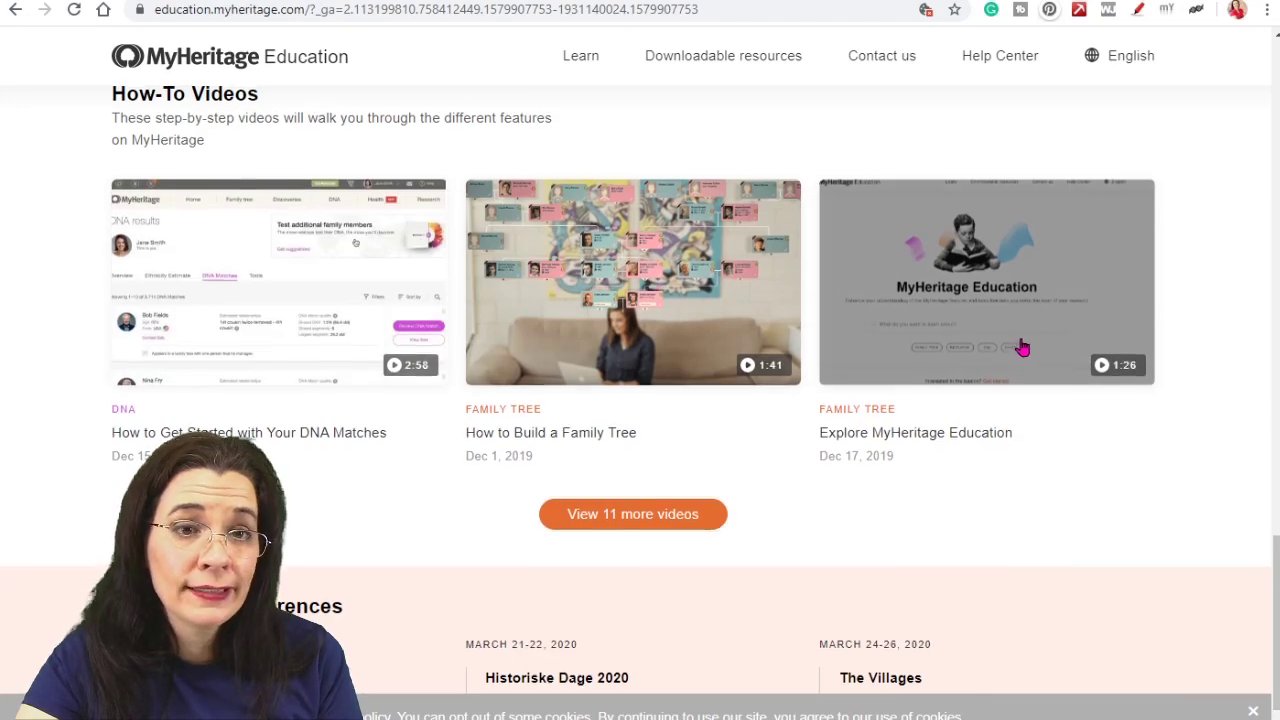
{"action": "scroll", "coordinate": [1020, 346], "scroll_direction": "up", "scroll_amount": 8}
{"action": "scroll", "coordinate": [1022, 346], "scroll_direction": "up", "scroll_amount": 6}
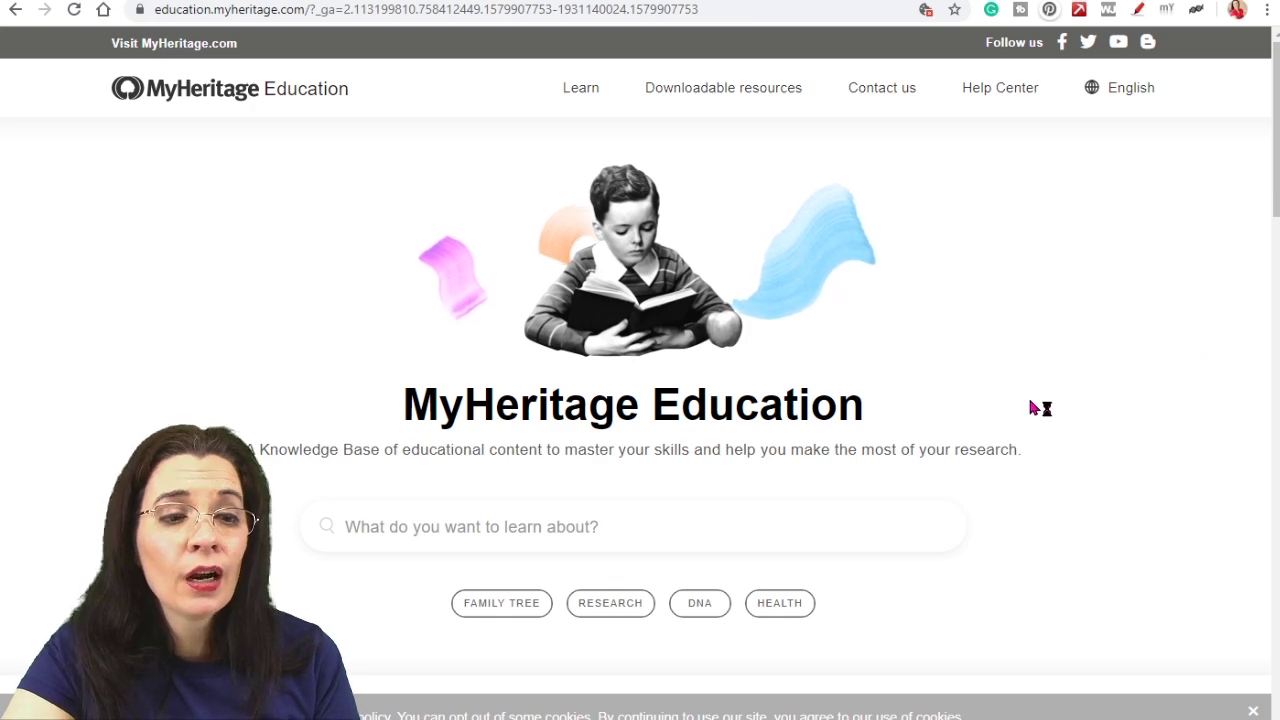
{"action": "scroll", "coordinate": [1038, 406], "scroll_direction": "down", "scroll_amount": 6}
{"action": "scroll", "coordinate": [1038, 406], "scroll_direction": "up", "scroll_amount": 10}
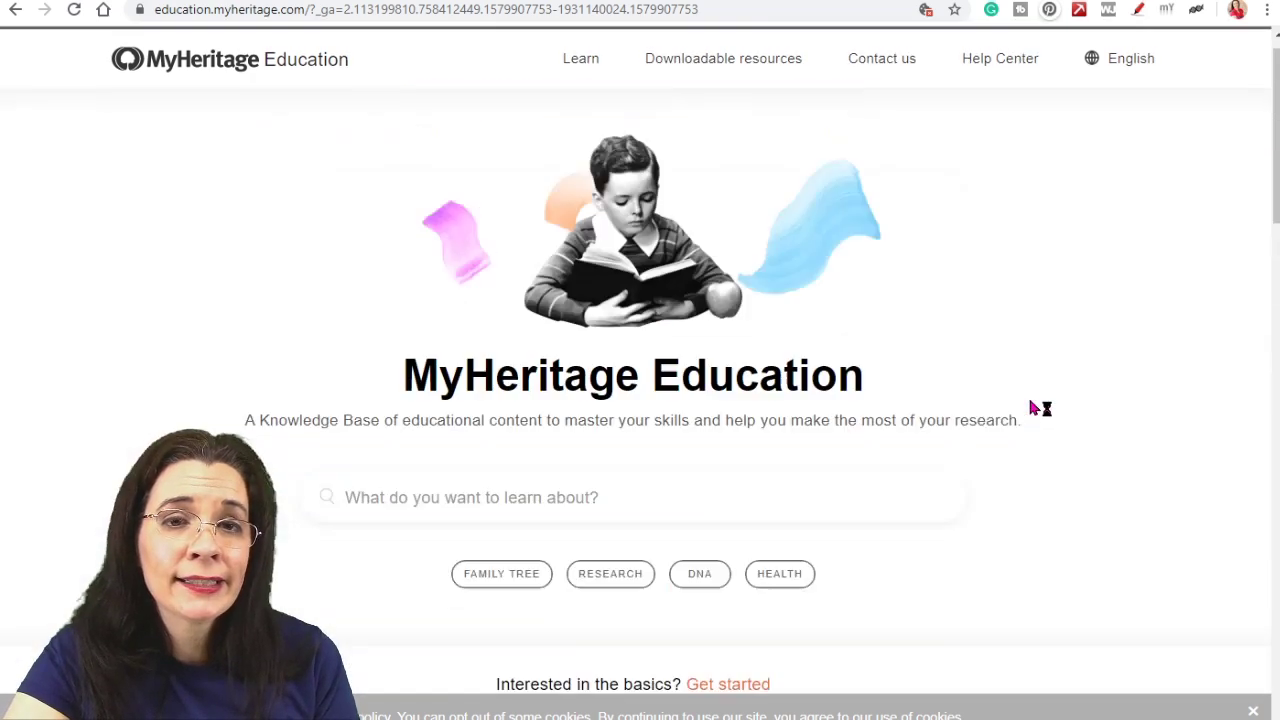